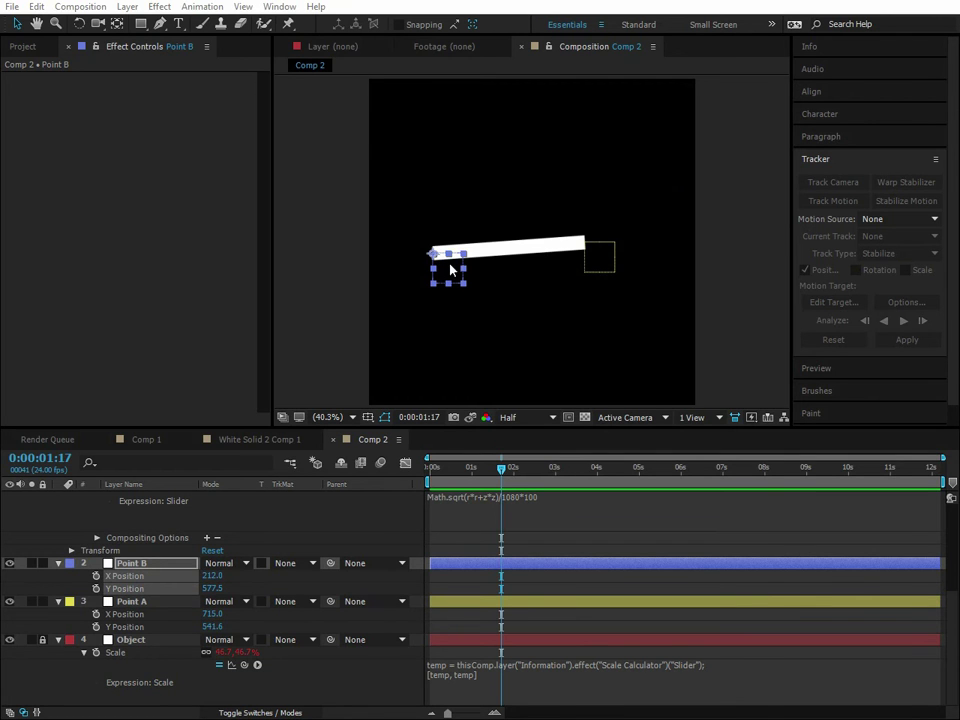
Move the two control nulls in Comp 2, placing Point B at about X 706, Y 861 and Point A at about X 315, Y 447.
click(450, 266)
drag(455, 287, 459, 350)
drag(600, 257, 626, 188)
drag(456, 356, 597, 353)
click(628, 184)
drag(628, 184, 476, 222)
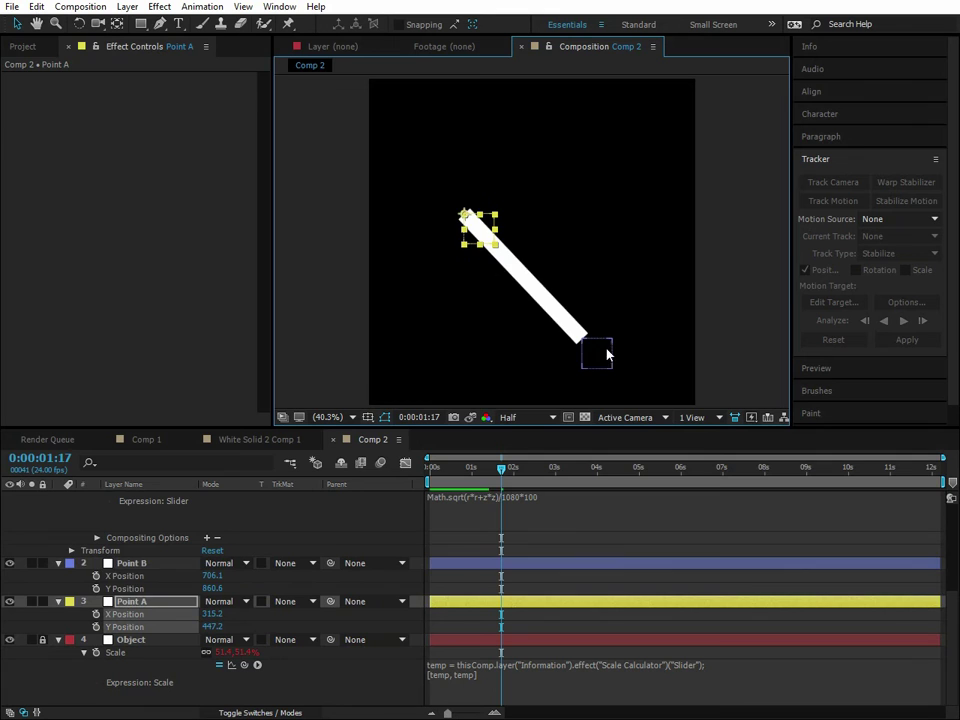
Move Point B to about X 845, Y 332 and Point A to about X 283, Y 718.
click(601, 345)
drag(601, 345, 621, 233)
drag(467, 214, 458, 295)
drag(619, 240, 641, 199)
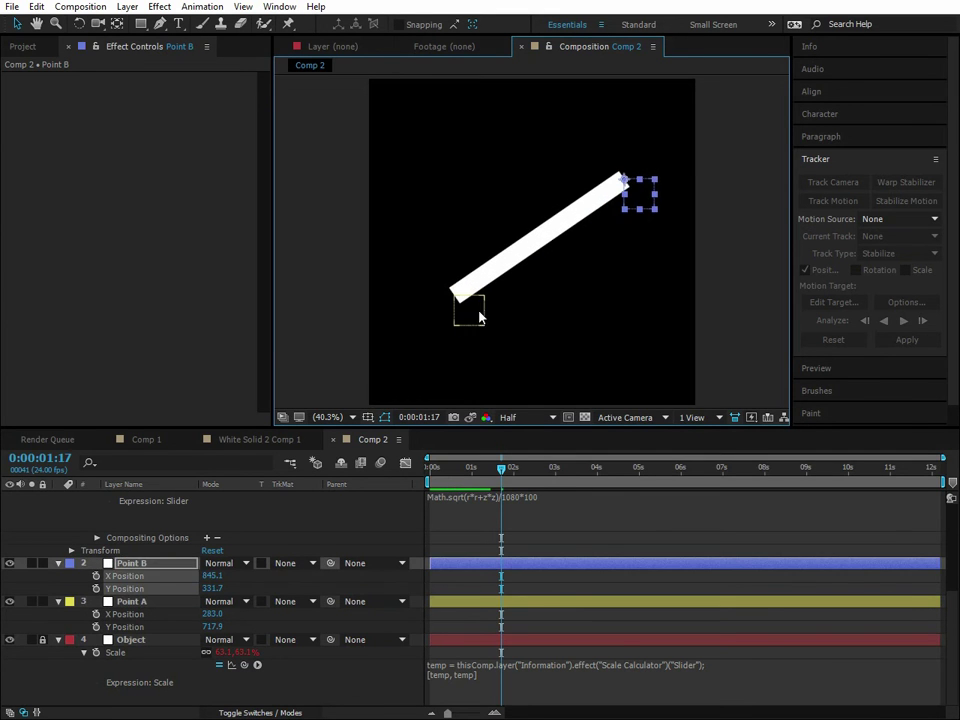
Reposition Point A to about X 315, Y 758 and Point B to about X 448, Y 225.
click(469, 312)
drag(469, 325, 466, 354)
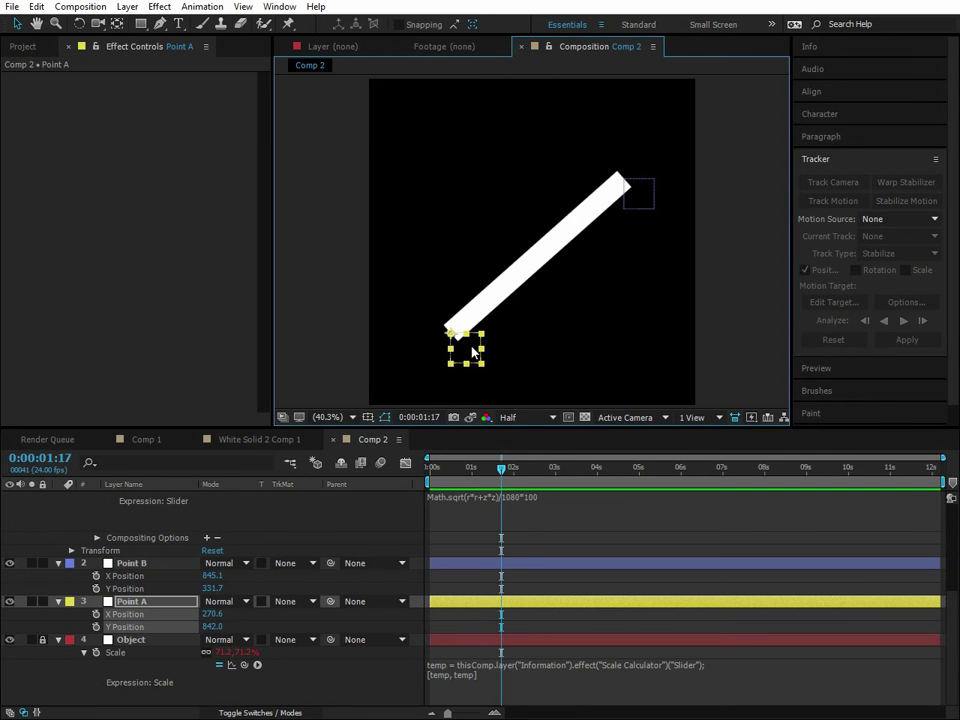
drag(474, 352, 487, 326)
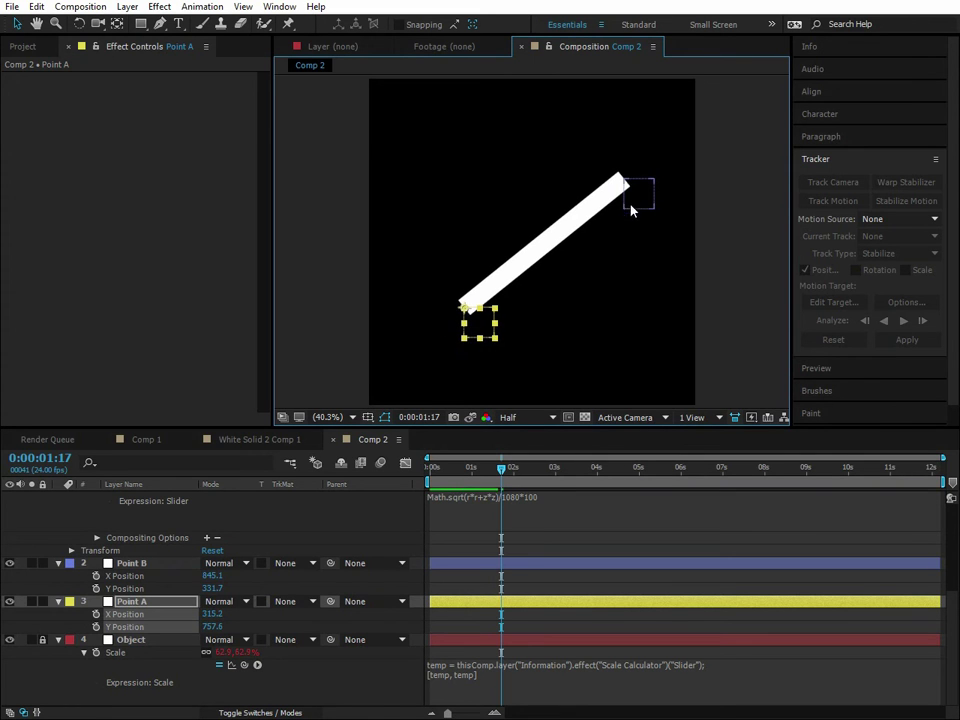
drag(631, 204, 641, 176)
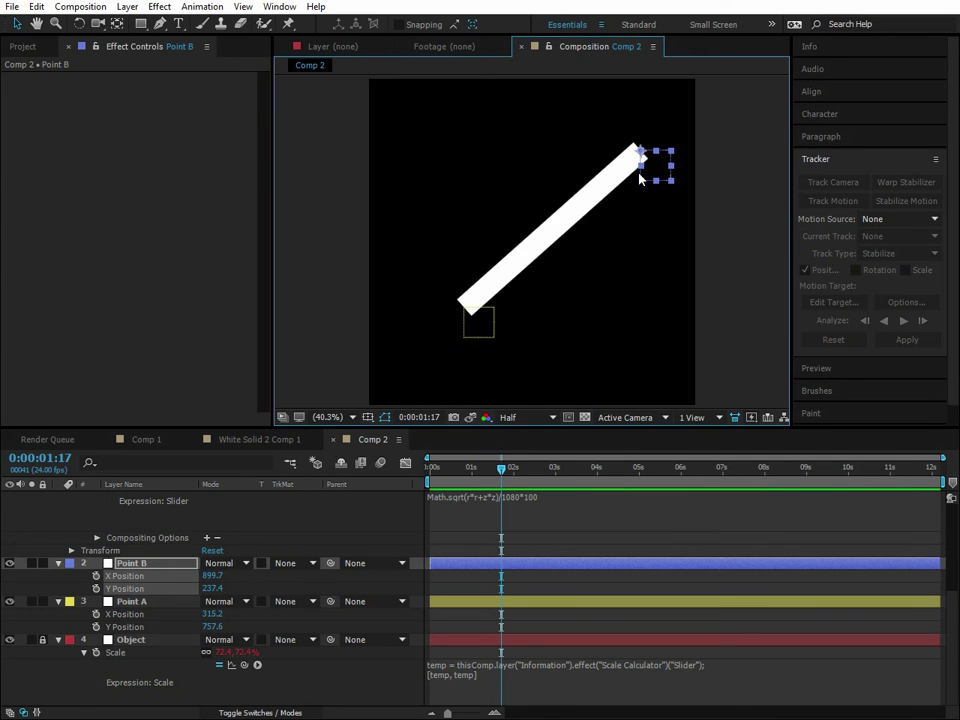
drag(640, 178, 505, 176)
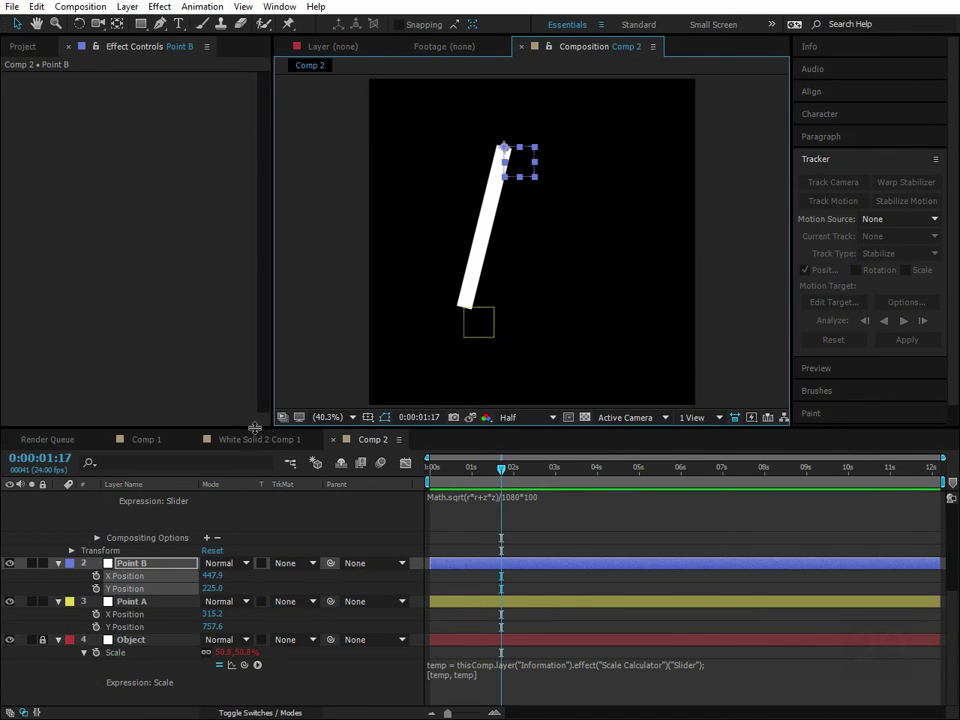
Open Comp 1 and reposition Point C, PointB and PointA to reshape the cloudy grid texture.
click(134, 441)
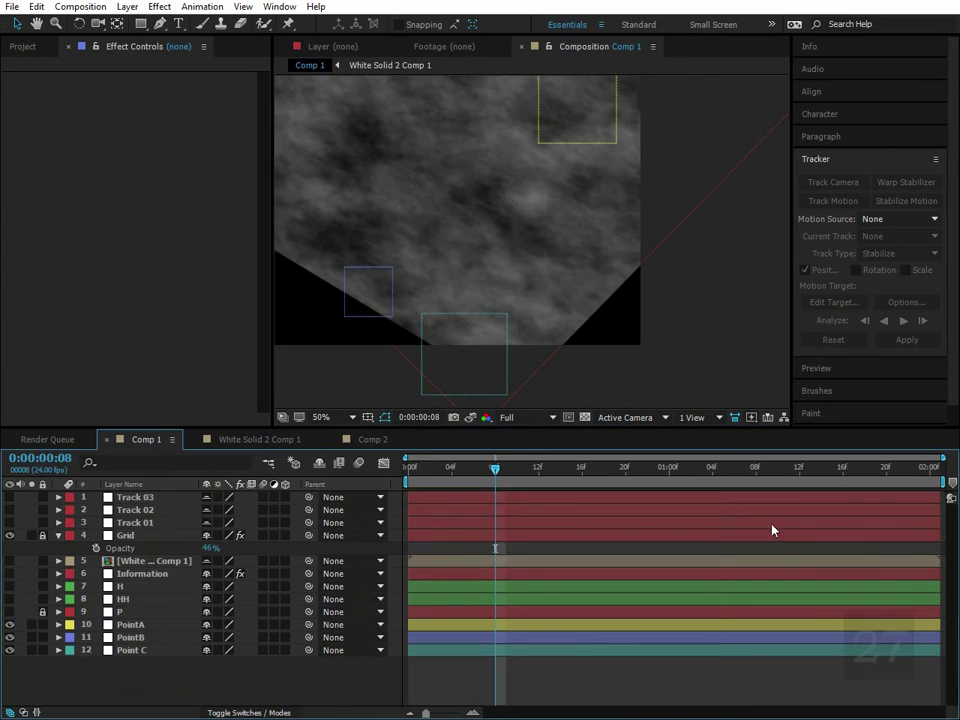
scroll(544, 210, down, 2)
mouse_move(508, 278)
mouse_down()
mouse_move(512, 305)
mouse_move(500, 321)
mouse_up()
click(449, 263)
drag(449, 263, 450, 245)
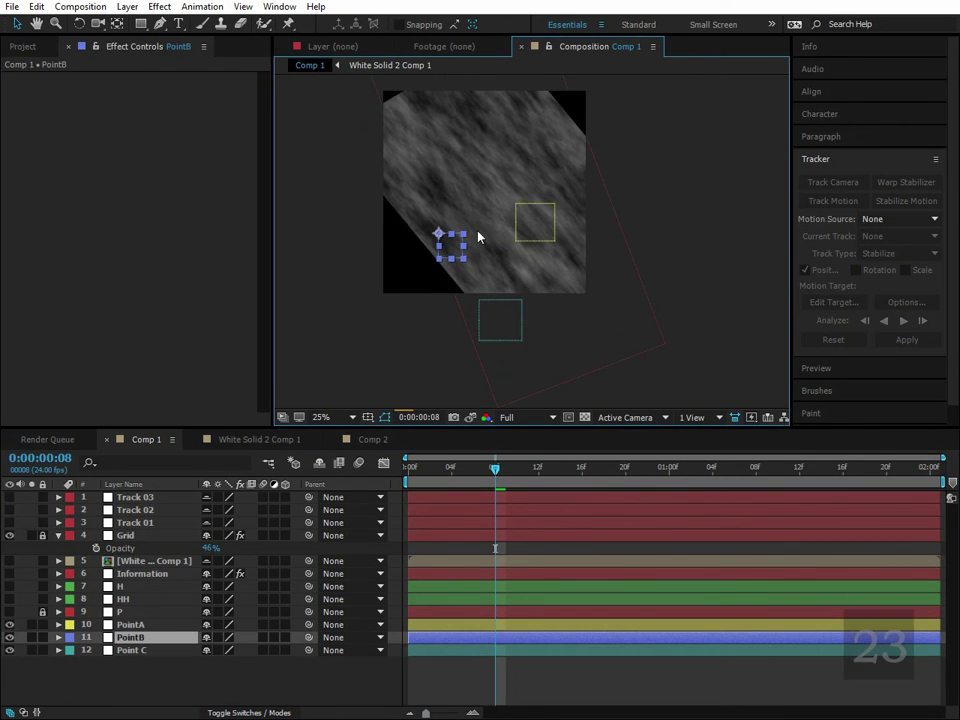
drag(535, 223, 541, 252)
drag(453, 248, 452, 257)
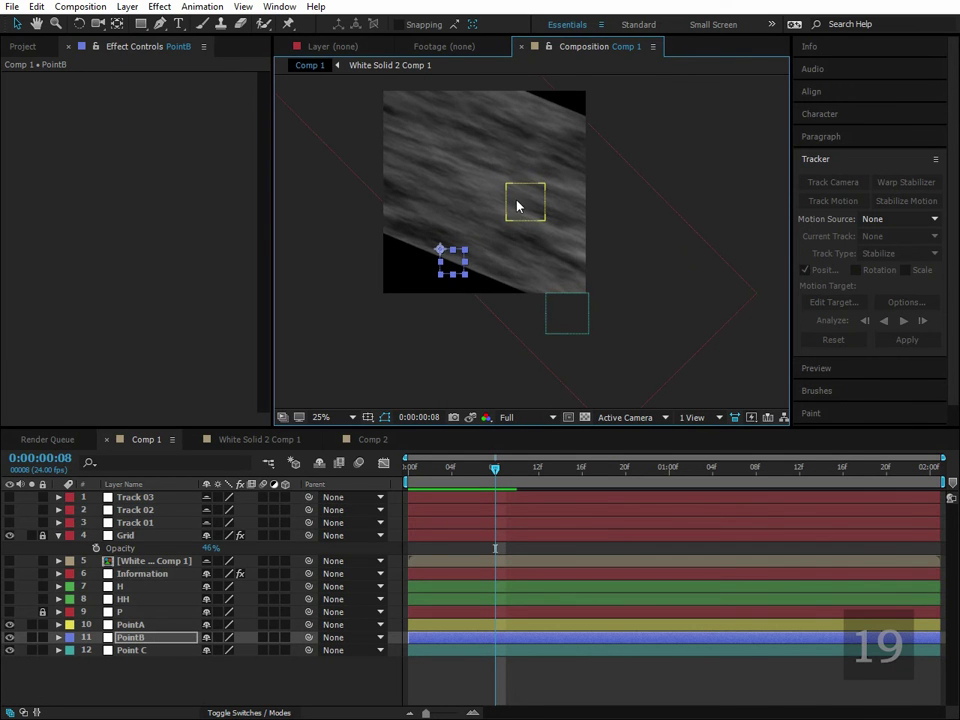
Move PointA down beside the texture's right edge and shift Point C left below the frame to skew the grid further.
drag(521, 204, 556, 206)
click(550, 323)
drag(550, 323, 511, 321)
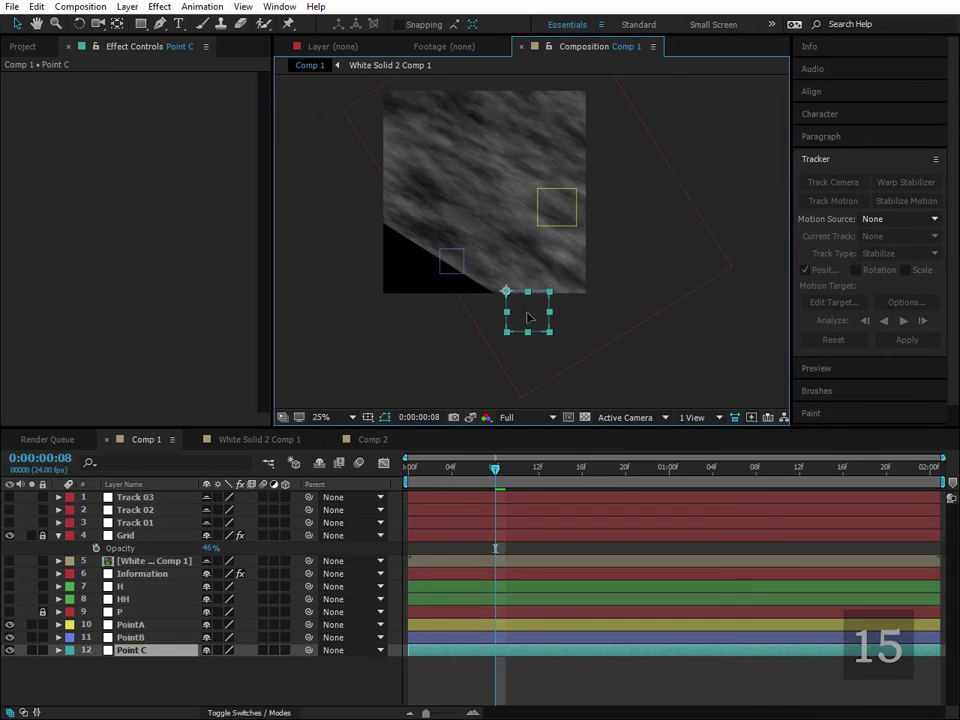
drag(553, 214, 540, 243)
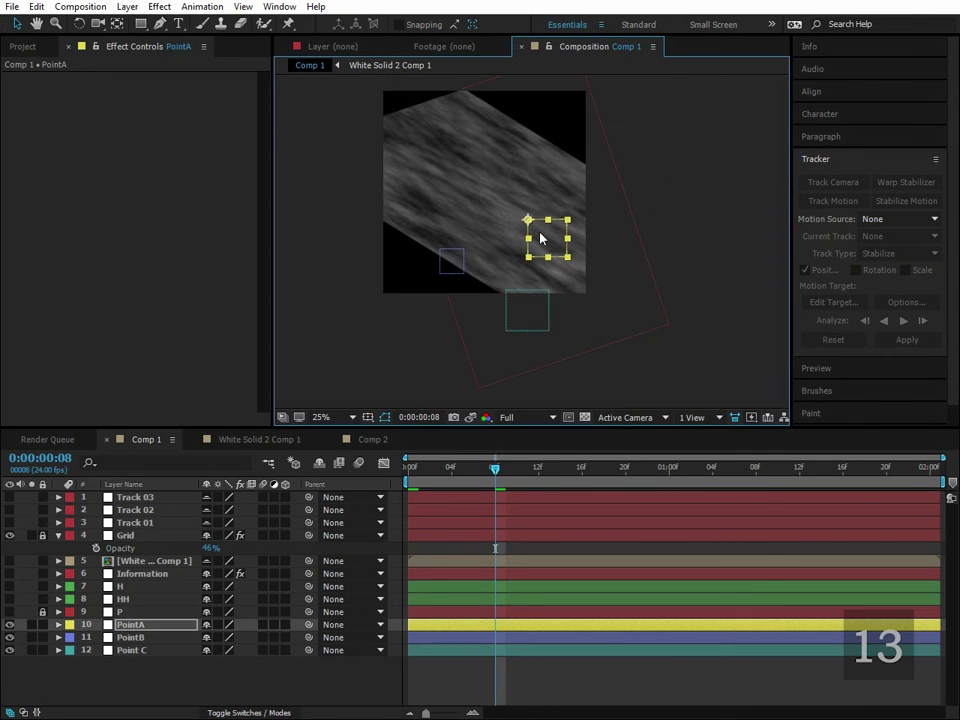
click(516, 308)
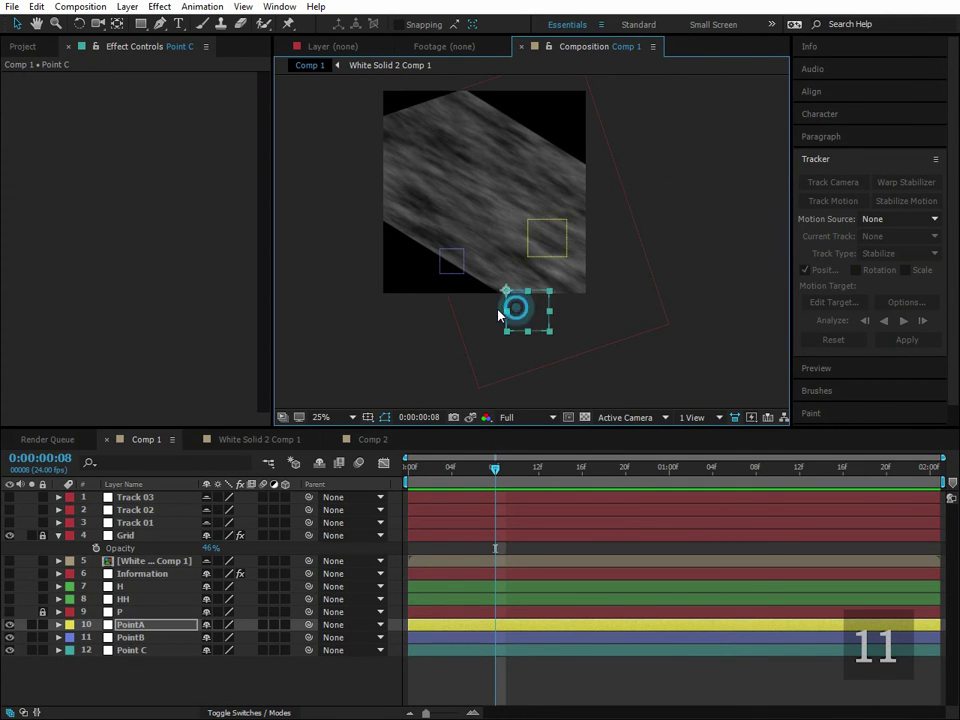
drag(516, 308, 487, 316)
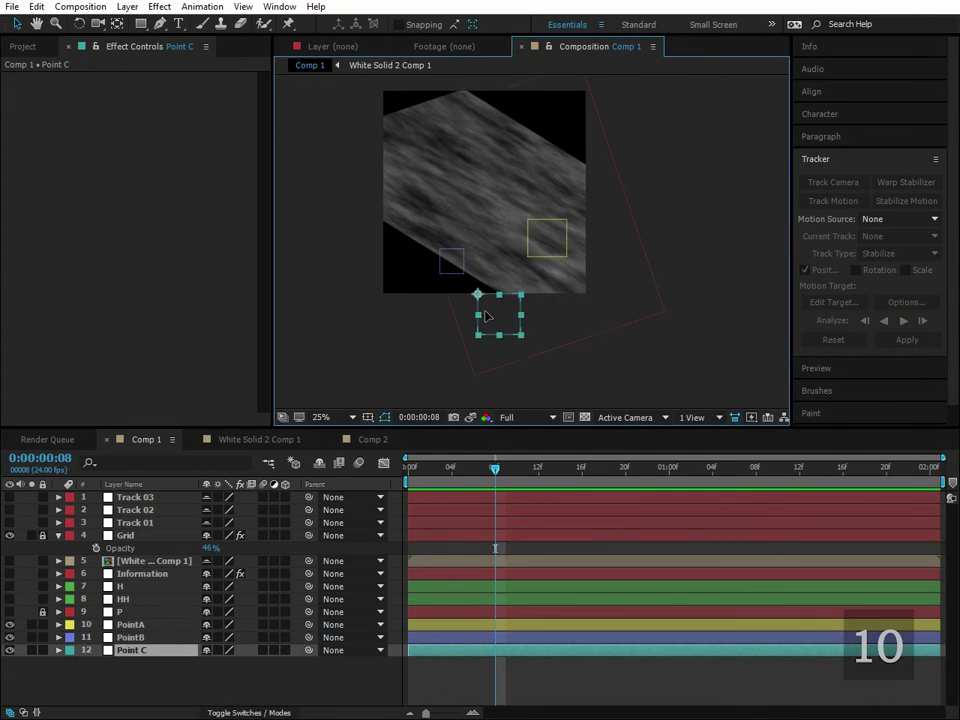
Return to Comp 2 and move Point A to the left half and Point B to the right half, making the bar nearly horizontal.
click(372, 440)
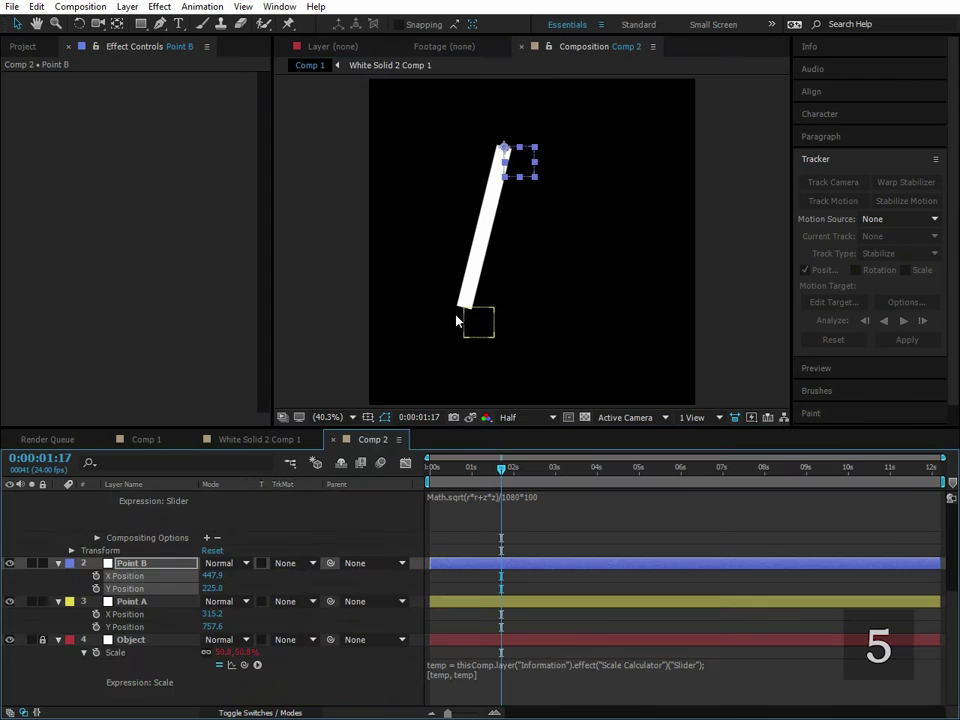
drag(476, 318, 450, 322)
drag(514, 160, 617, 285)
drag(448, 326, 451, 243)
Create a new 1080 x 1080 px, 24 fps composition with the proposed settings and add three null objects.
click(98, 8)
click(66, 21)
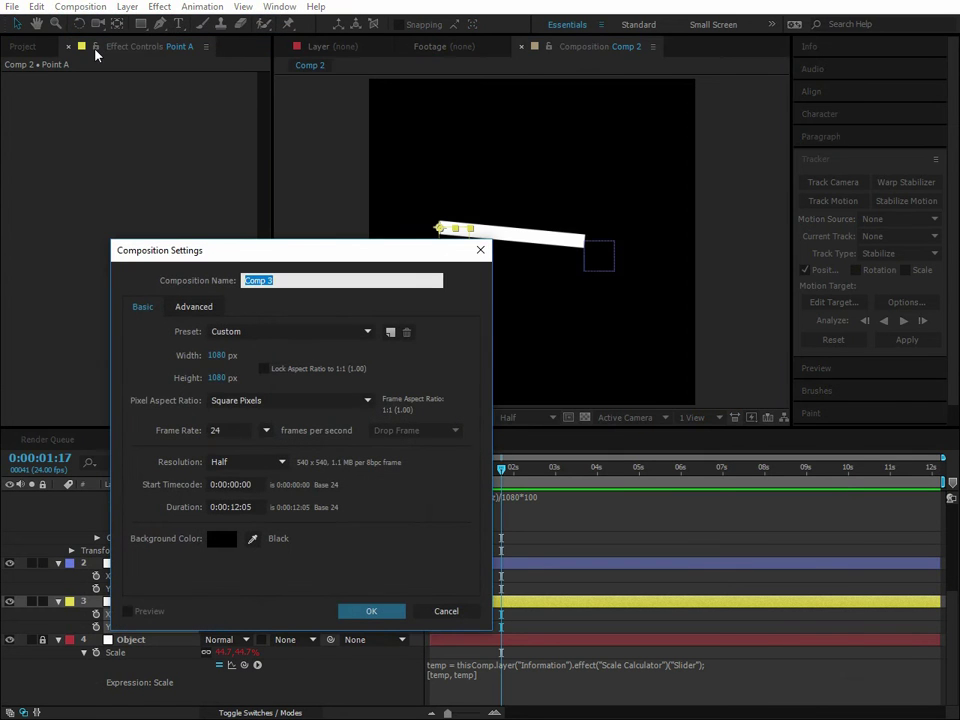
key(Return)
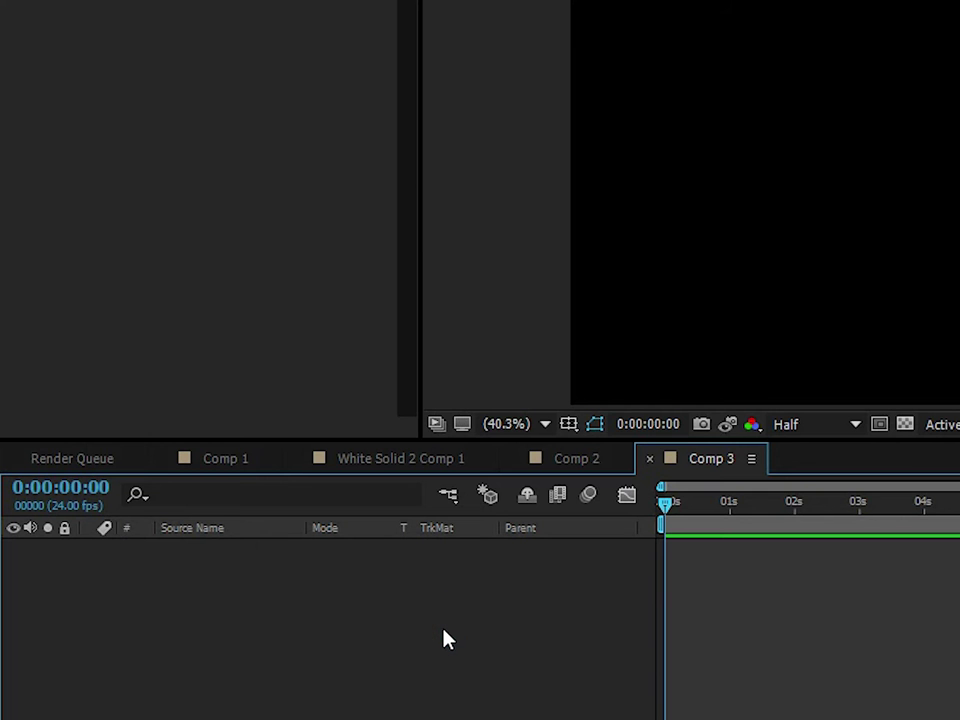
key(ctrl+alt+shift+y)
key(ctrl+alt+shift+y)
key(ctrl+alt+shift+y)
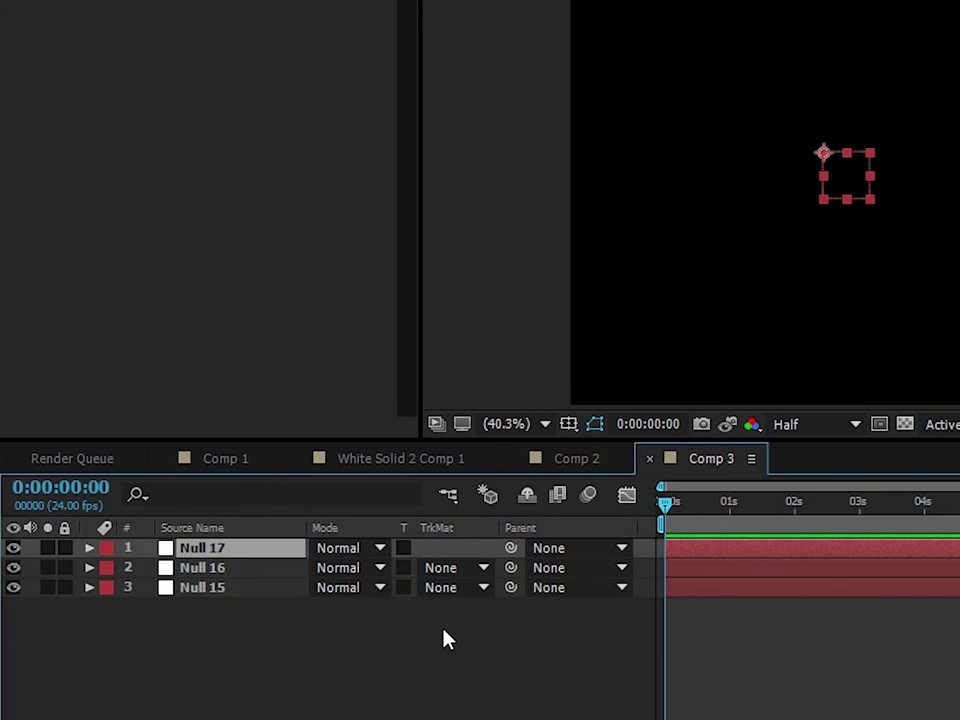
Rename the three null layers from first to last as Point A, Point B and Information.
key(Return)
text(Poi)
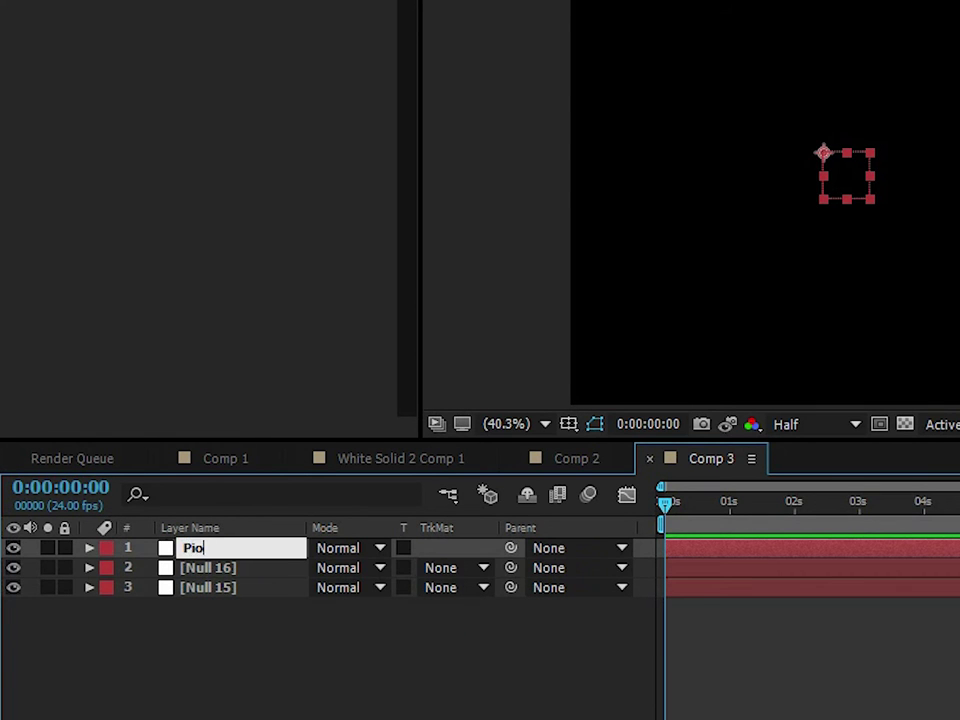
text(nt A)
key(Tab)
text(Point B)
key(Tab)
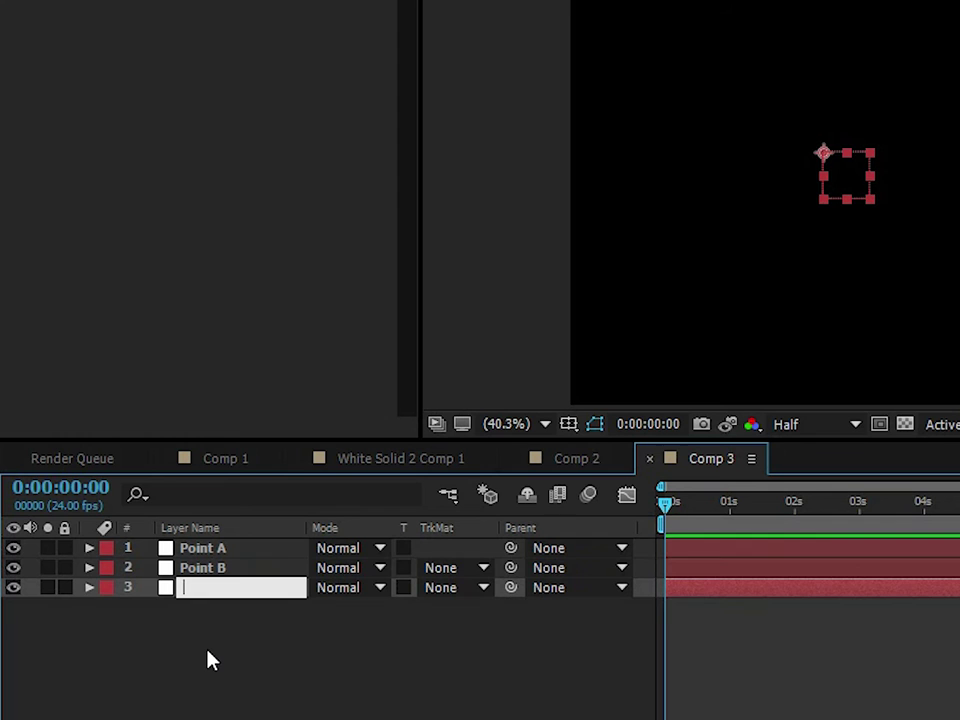
text(Informat)
text(ion)
Move Point A to the lower right and Point B to the upper left of the Information null.
click(816, 183)
drag(842, 170, 913, 241)
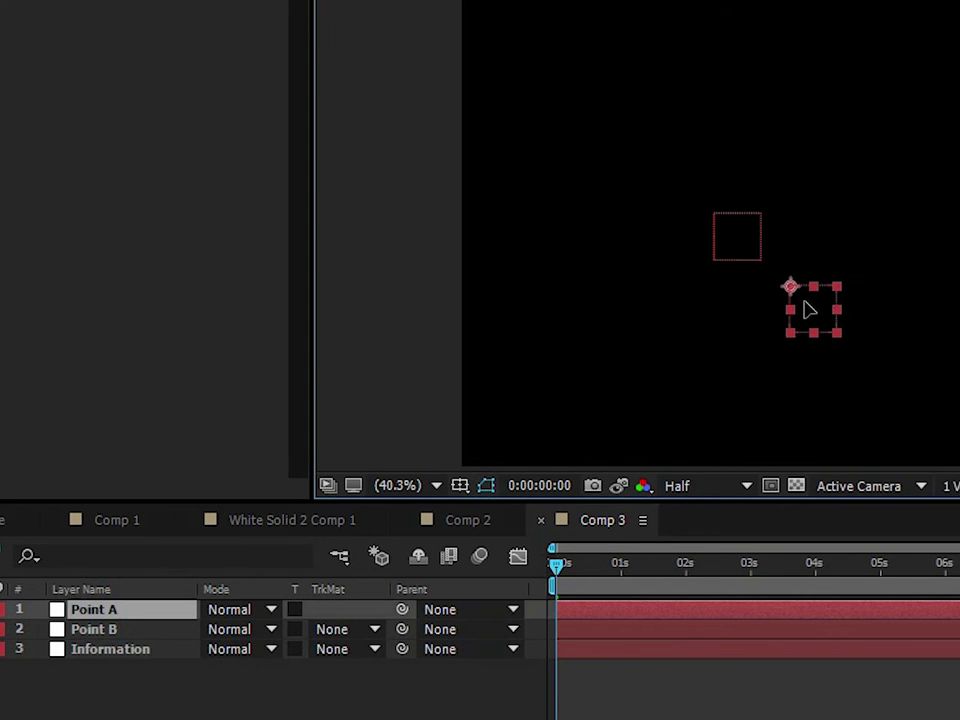
drag(739, 253, 666, 189)
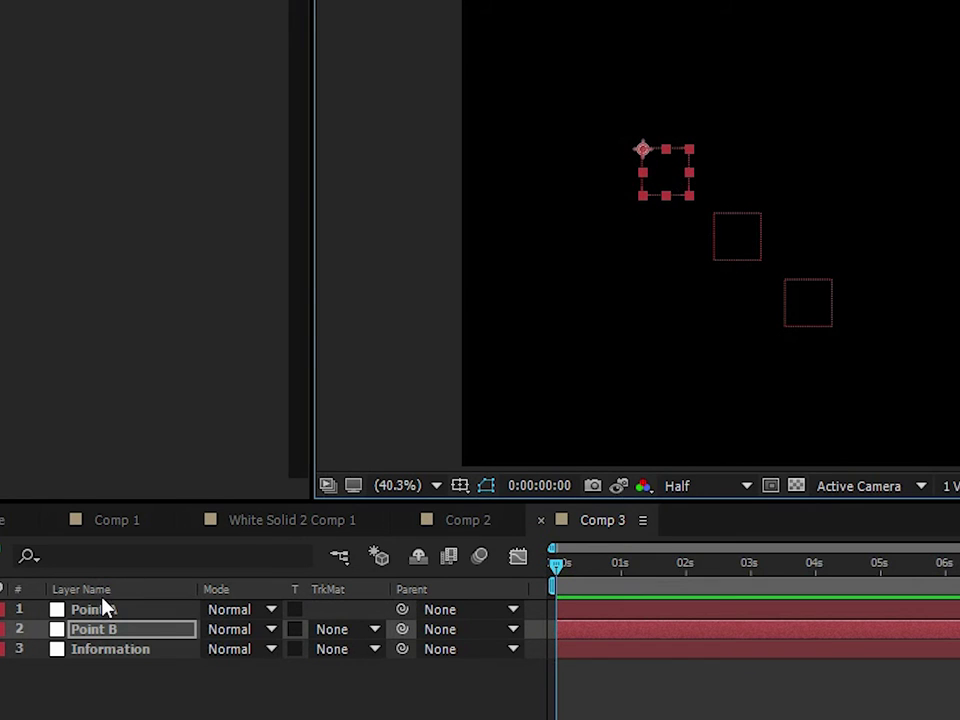
Hide the Information null and set the label colours of Point B to Blue and Point A to Yellow.
click(4, 648)
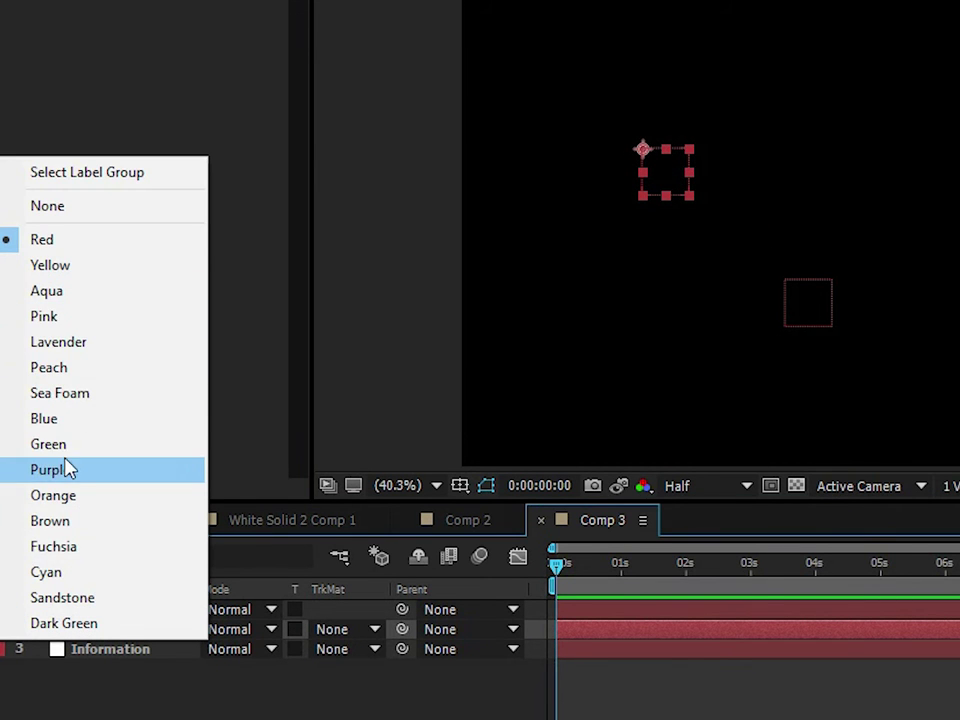
click(44, 418)
click(93, 609)
click(4, 609)
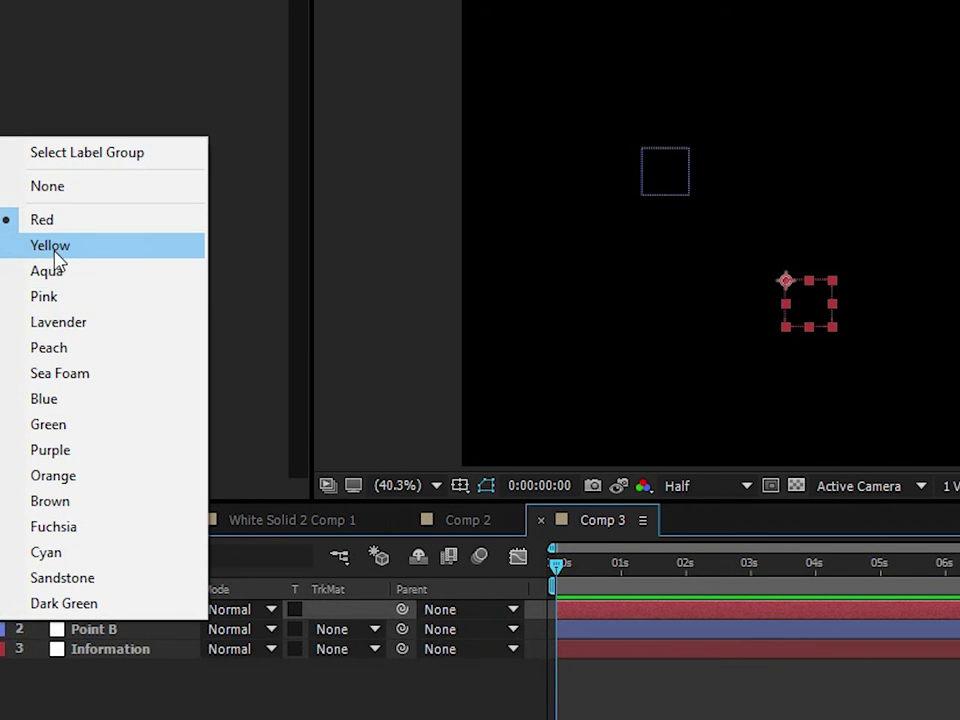
click(64, 256)
Place Point A in the lower-left area of the frame and Point B toward the upper right.
drag(803, 321, 709, 330)
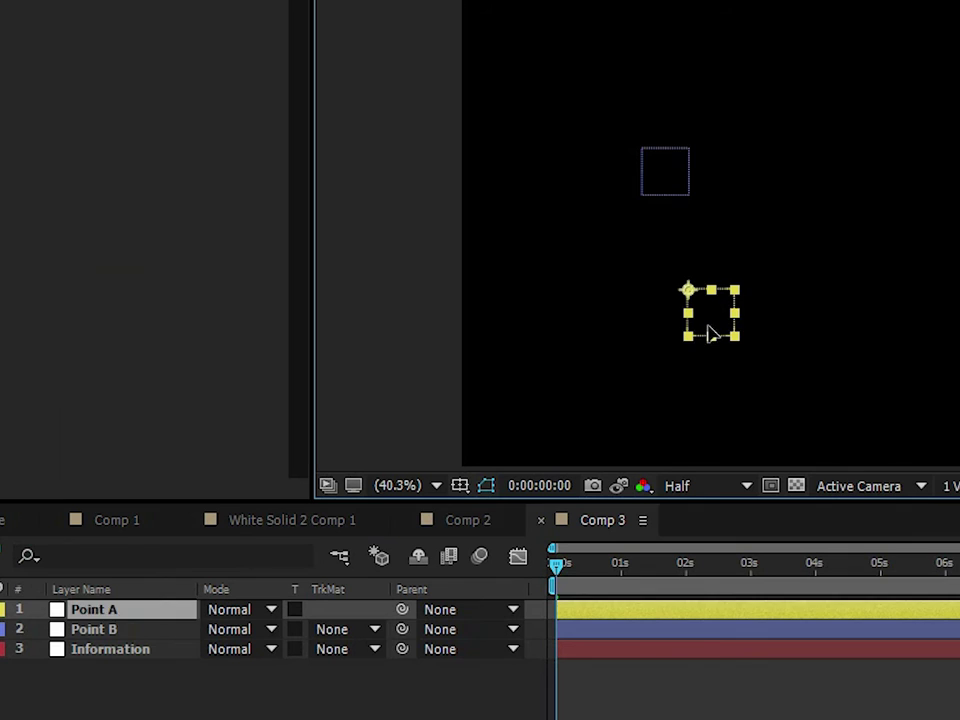
drag(650, 175, 801, 177)
drag(709, 321, 686, 290)
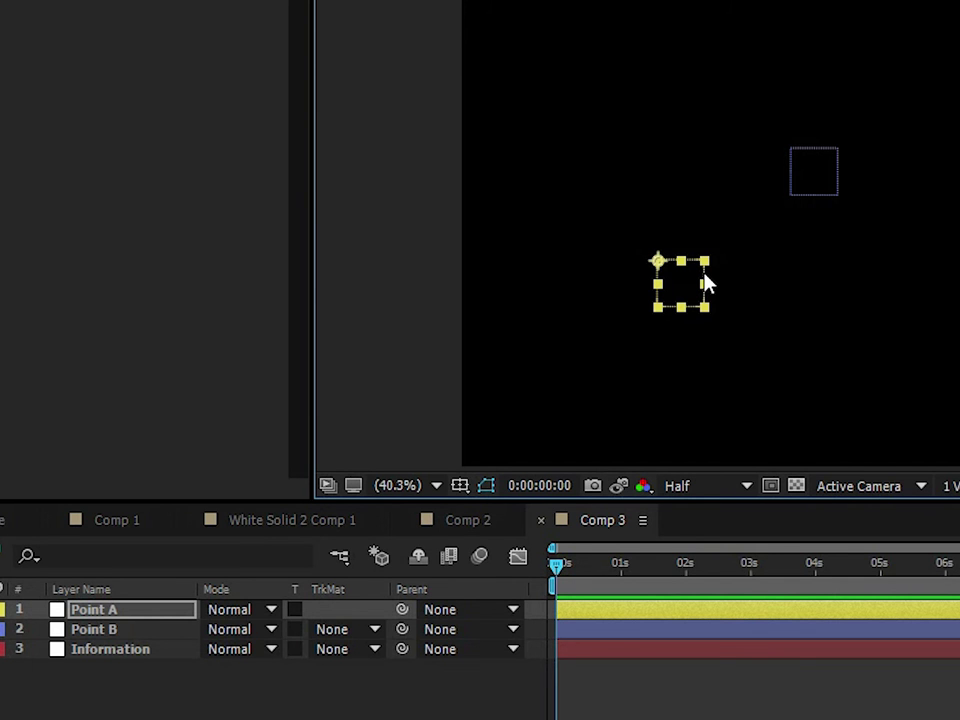
key(slash)
right_click(499, 338)
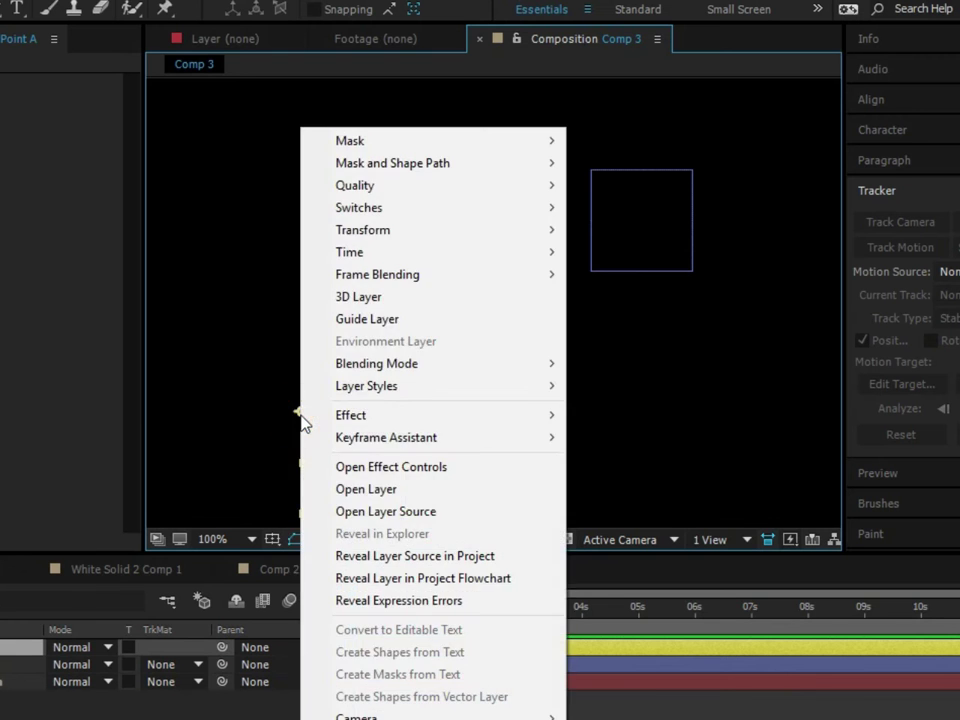
click(251, 441)
click(306, 428)
drag(310, 422, 622, 399)
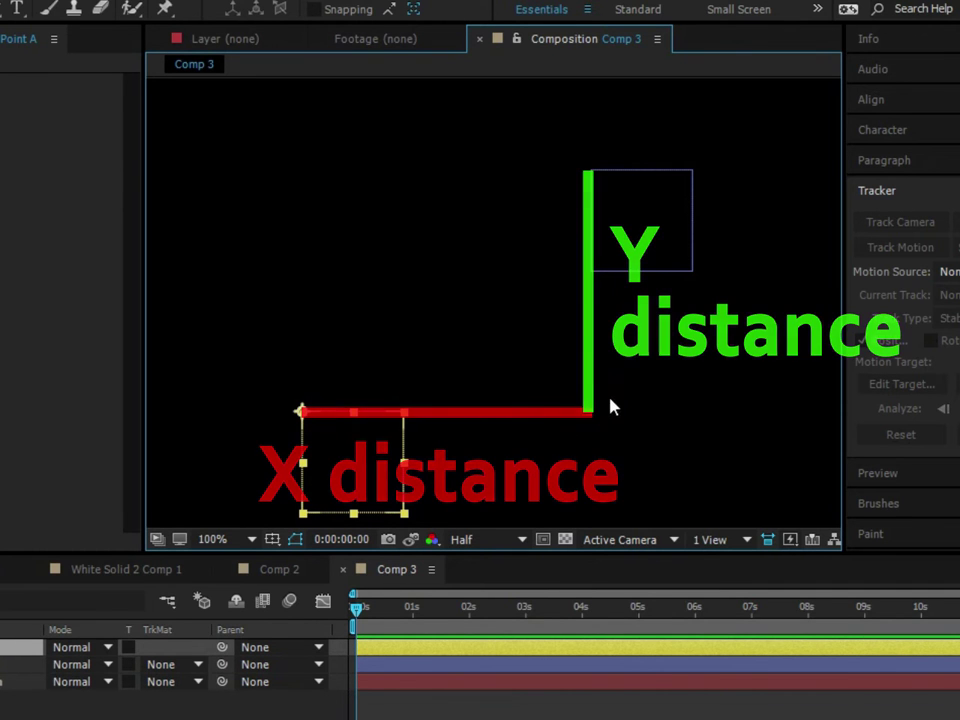
Nudge Point B down and to the left, and Point A slightly up and to the right.
click(617, 245)
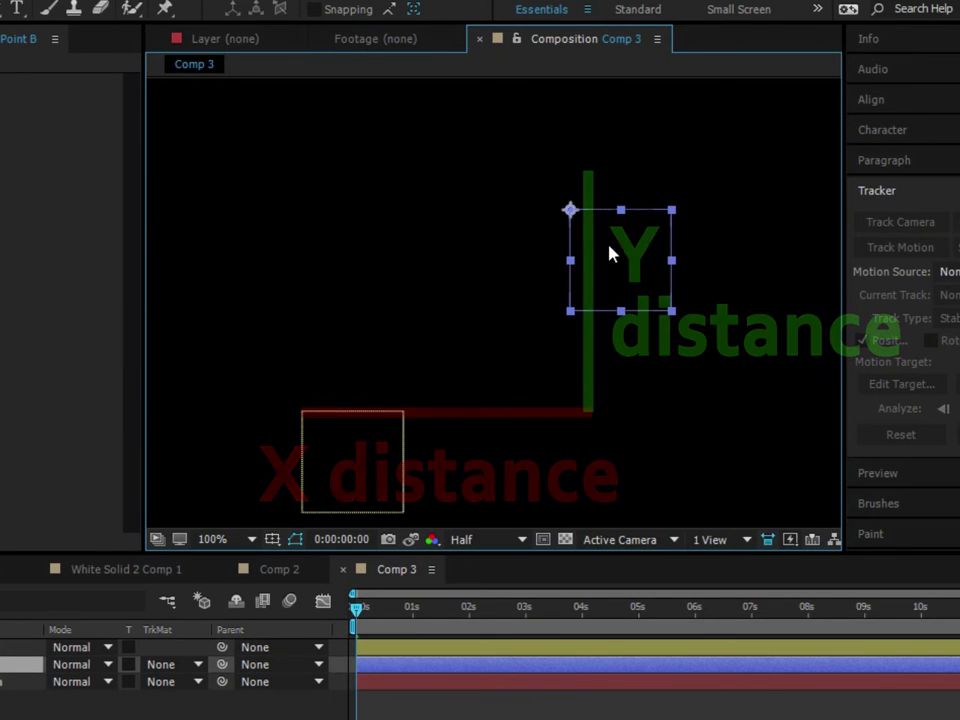
click(58, 700)
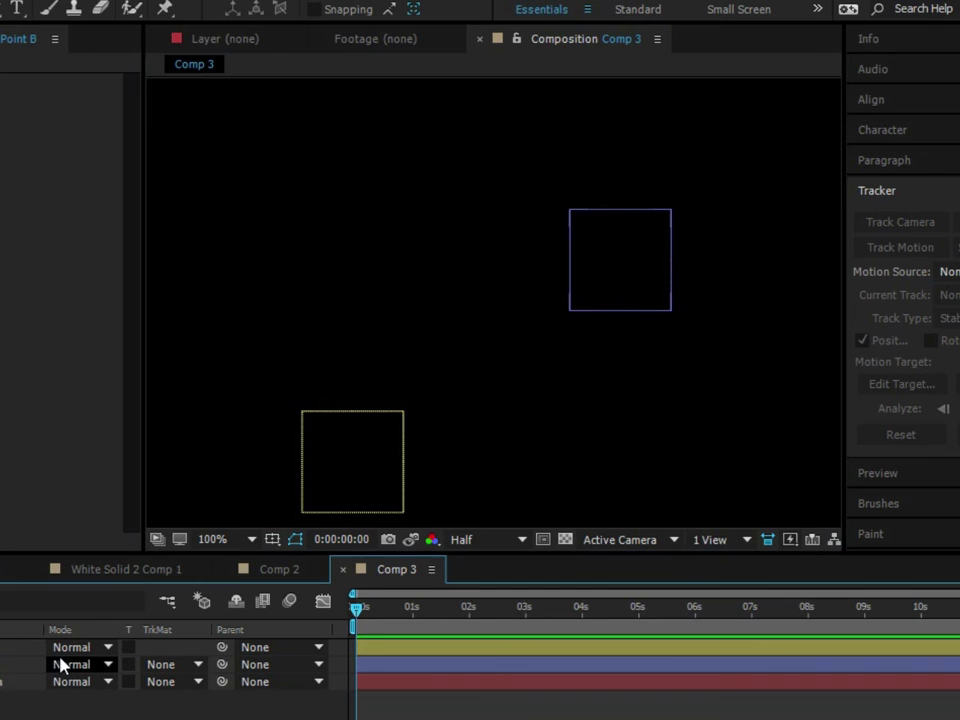
drag(341, 468, 360, 464)
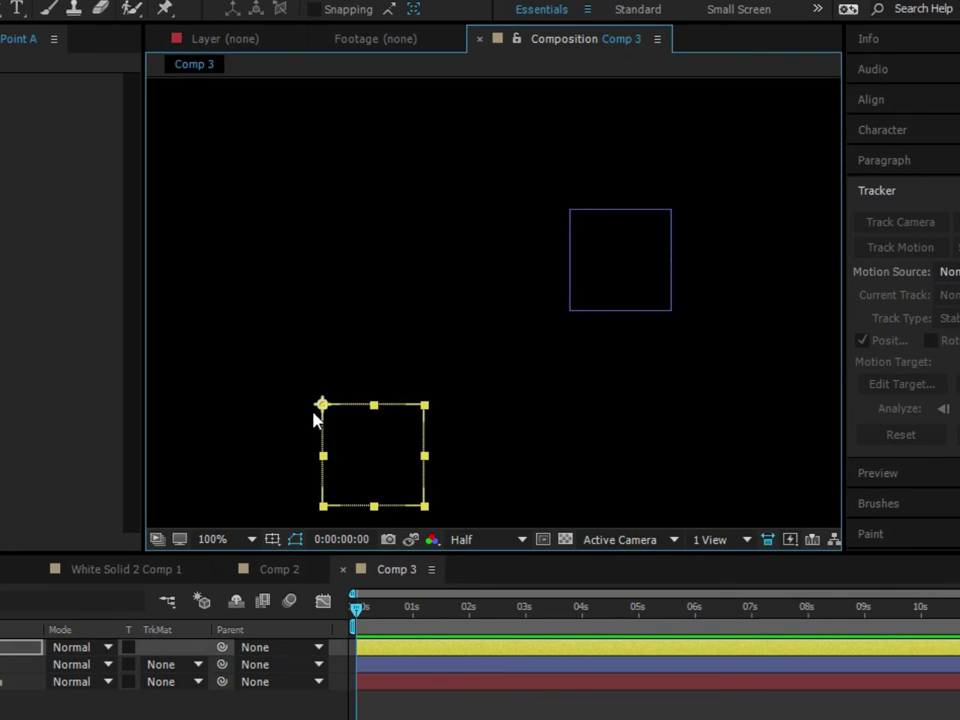
click(617, 259)
Switch to Paint, draw a horizontal black line about 265 px long, and handwrite the letter A above it.
click(396, 440)
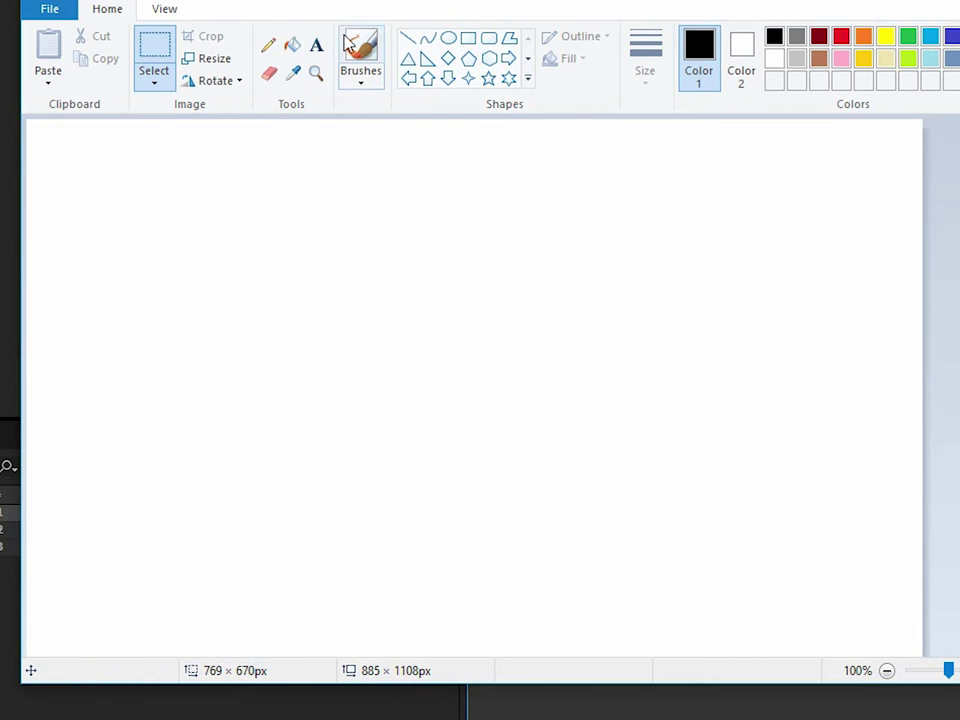
click(360, 45)
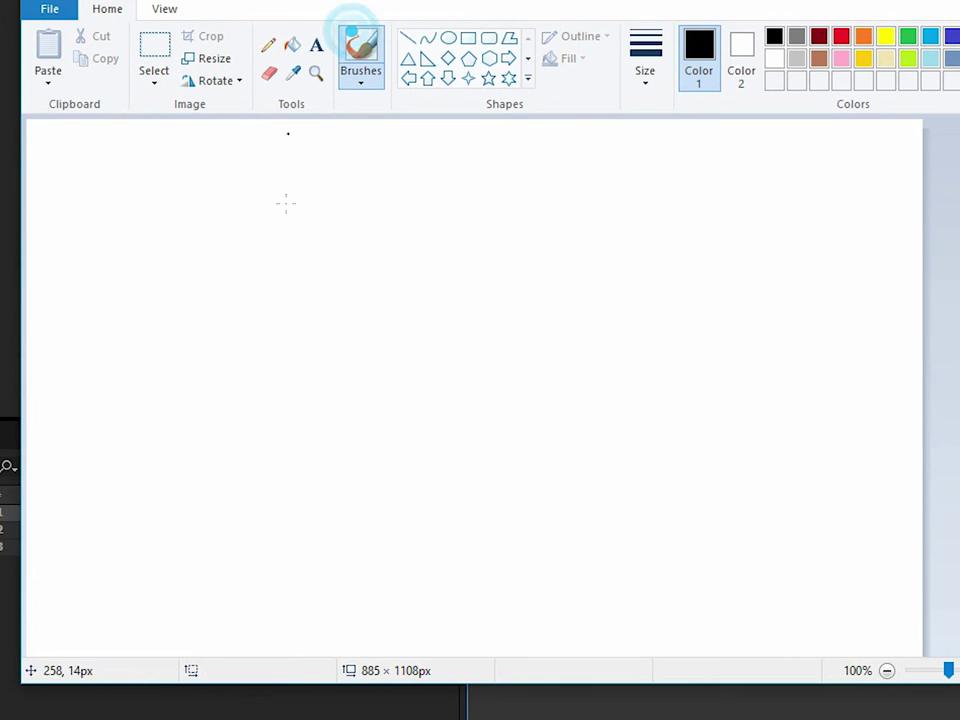
click(410, 38)
mouse_move(199, 287)
mouse_down()
mouse_move(587, 283)
mouse_move(480, 326)
mouse_move(459, 302)
mouse_up()
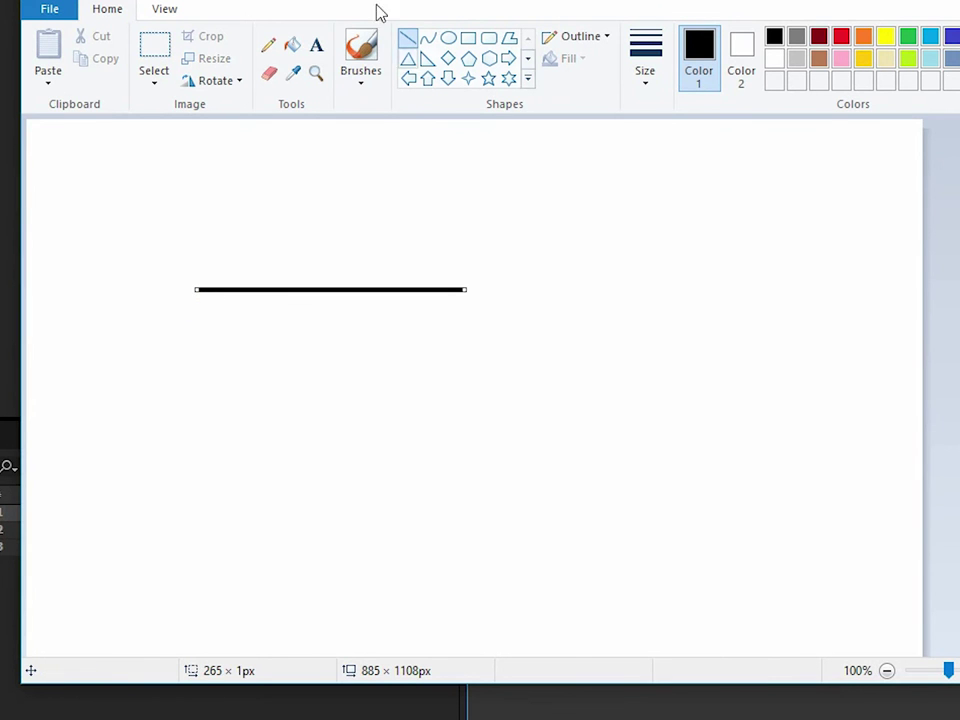
click(361, 52)
mouse_move(291, 260)
mouse_down()
mouse_move(331, 251)
mouse_move(322, 235)
mouse_up()
Draw a longer horizontal line lettered B underneath and mark the stretch where it extends beyond line A with a bracketed line.
click(408, 38)
drag(185, 406, 748, 407)
click(361, 52)
drag(395, 456, 386, 497)
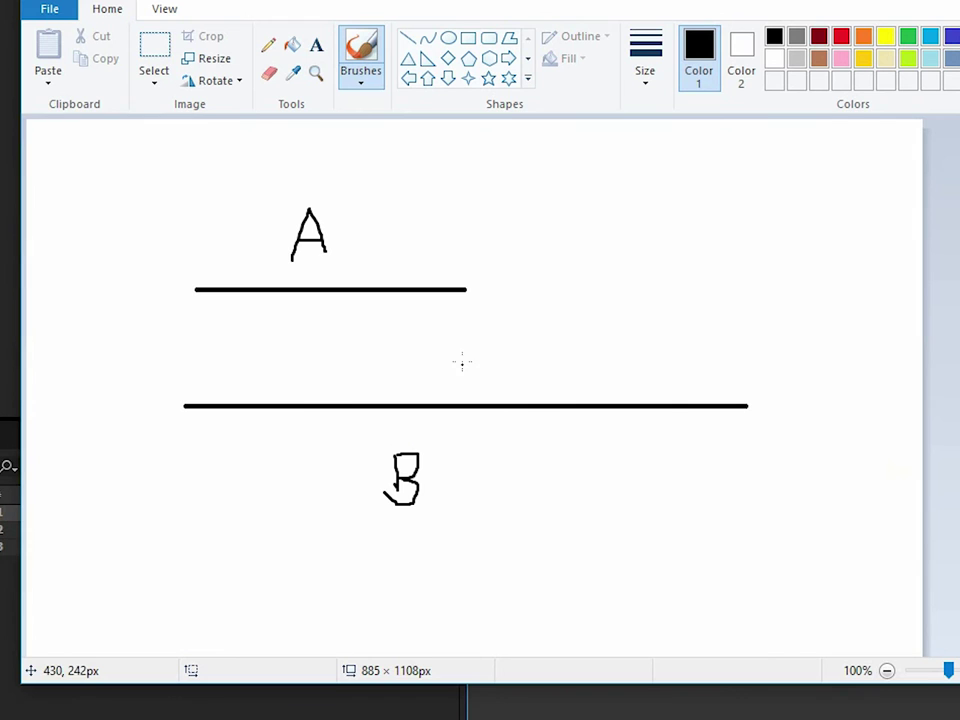
mouse_move(472, 345)
mouse_down()
mouse_move(472, 380)
mouse_move(525, 362)
mouse_move(740, 353)
mouse_move(746, 378)
mouse_up()
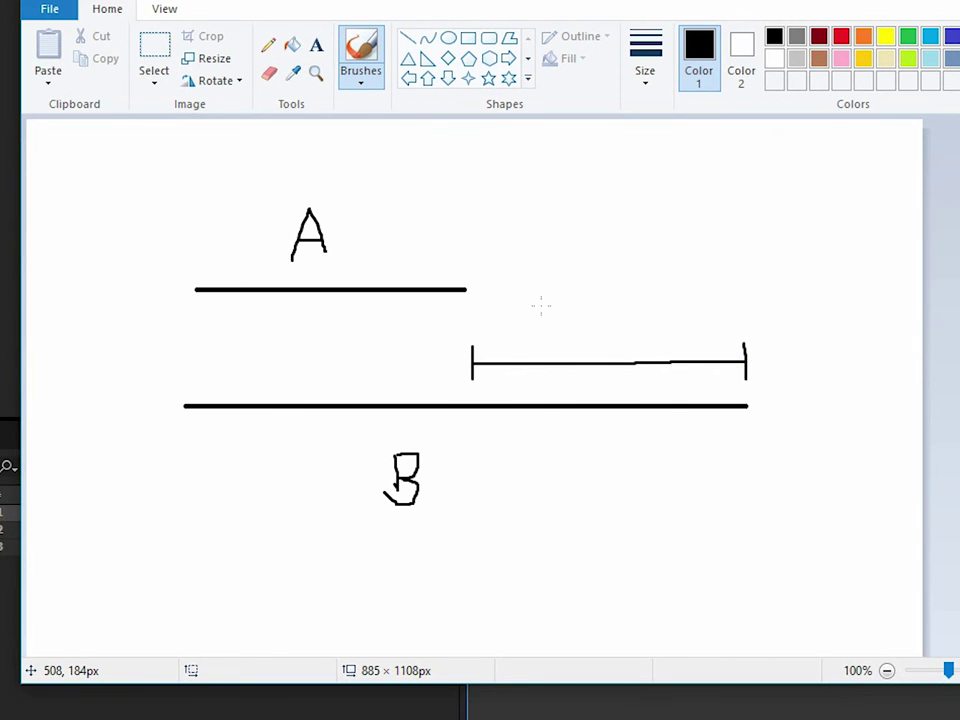
Handwrite "B - A" above the bracketed stretch and move the letter B to the right, beneath that stretch.
mouse_move(549, 153)
mouse_down()
mouse_move(560, 220)
mouse_move(561, 182)
mouse_move(570, 226)
mouse_up()
drag(610, 186, 638, 180)
mouse_move(660, 226)
mouse_down()
mouse_move(689, 150)
mouse_move(705, 210)
mouse_up()
click(154, 50)
drag(428, 437, 342, 521)
drag(375, 487, 542, 484)
Try deleting line A, its letter and the matching part of line B, undo it, and delete the area again with a tighter selection.
mouse_move(79, 148)
mouse_down()
mouse_move(201, 300)
mouse_move(424, 501)
mouse_move(471, 514)
mouse_up()
key(Delete)
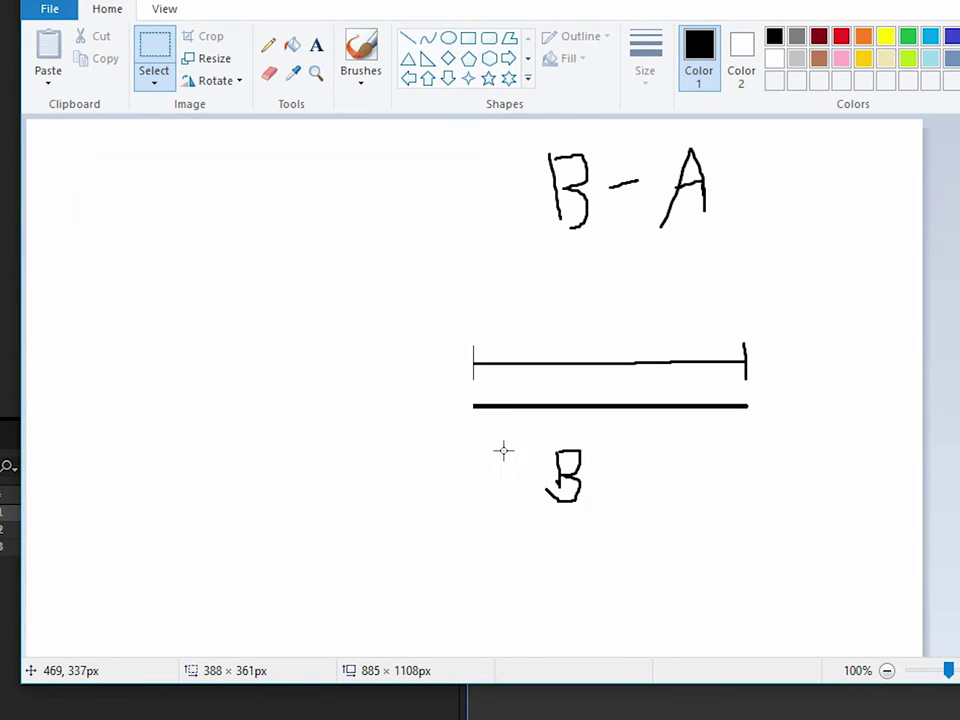
key(ctrl+z)
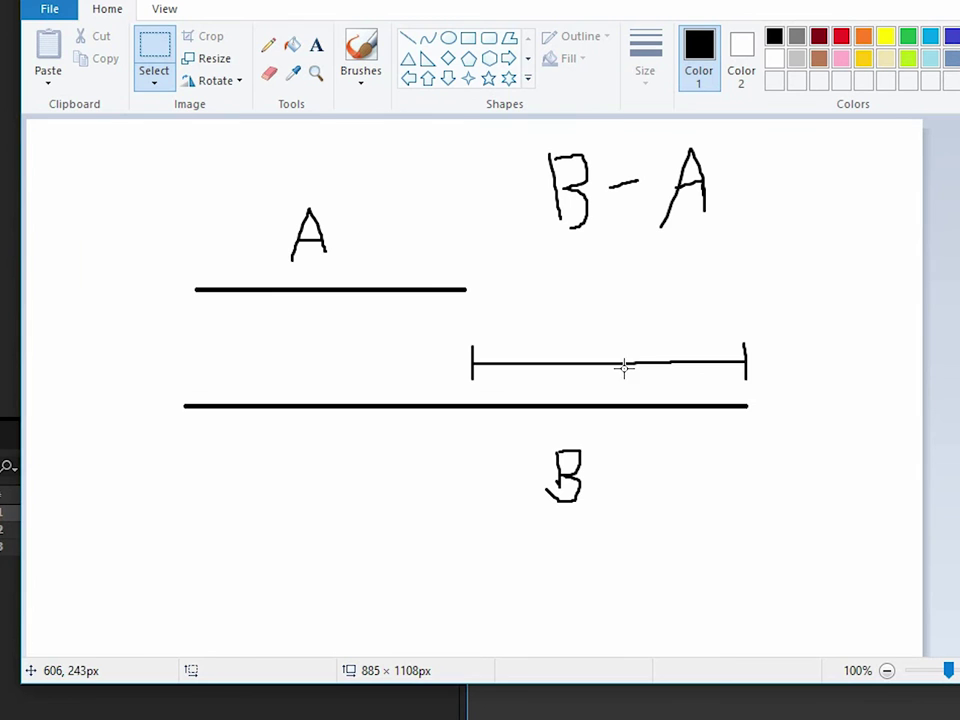
mouse_move(141, 196)
mouse_down()
mouse_move(394, 465)
mouse_move(463, 501)
mouse_up()
key(Delete)
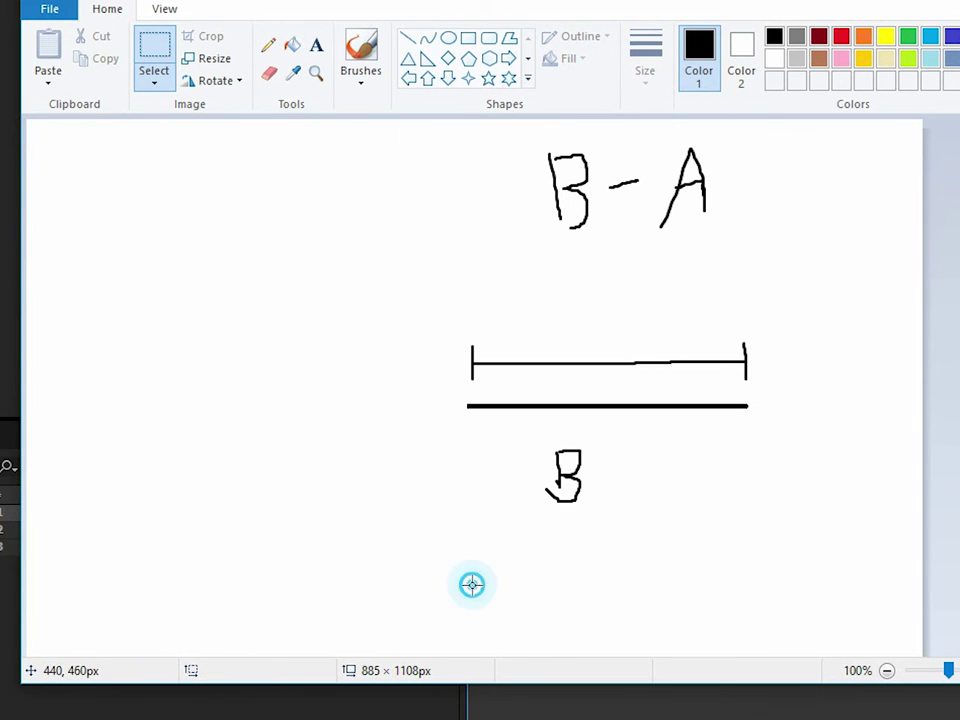
Switch to After Effects and enable an expression on the Information layer's Rotation Calculator slider.
key(alt+Tab)
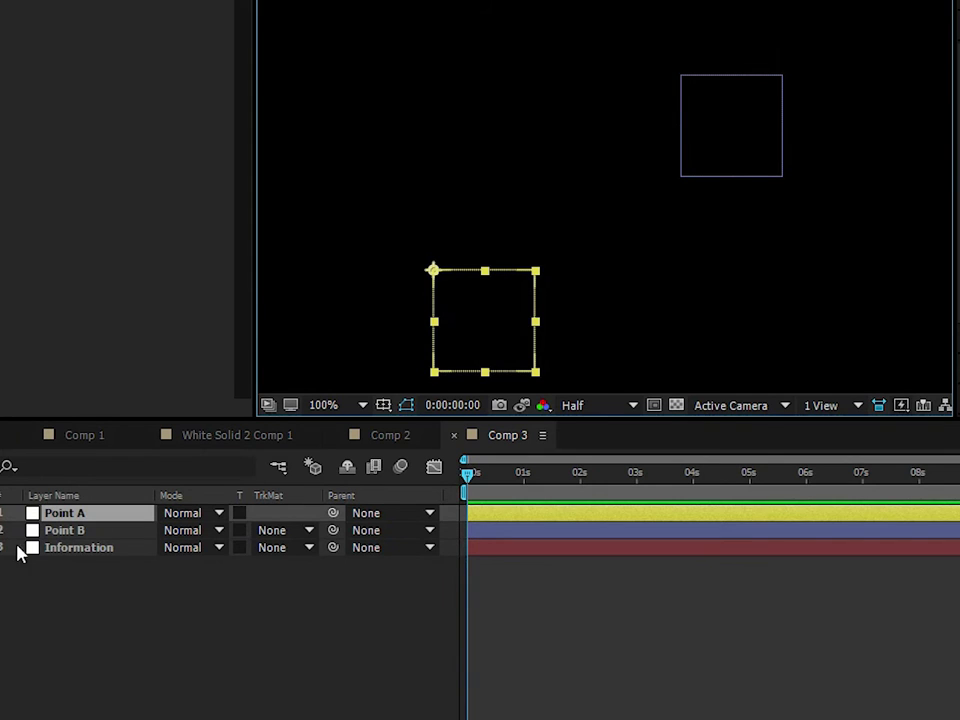
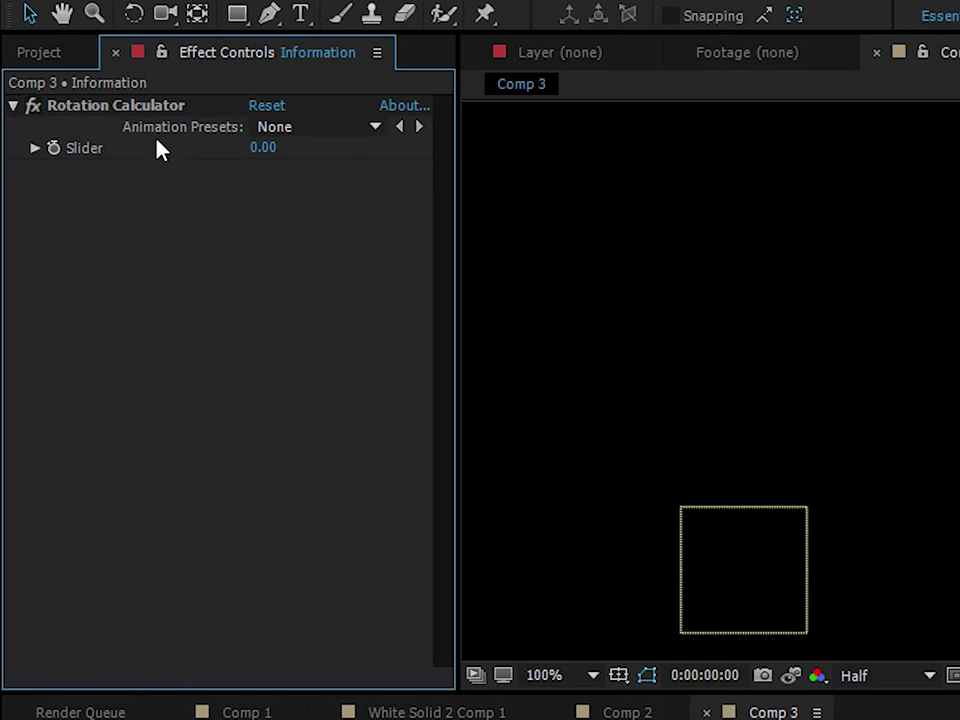
click(100, 104)
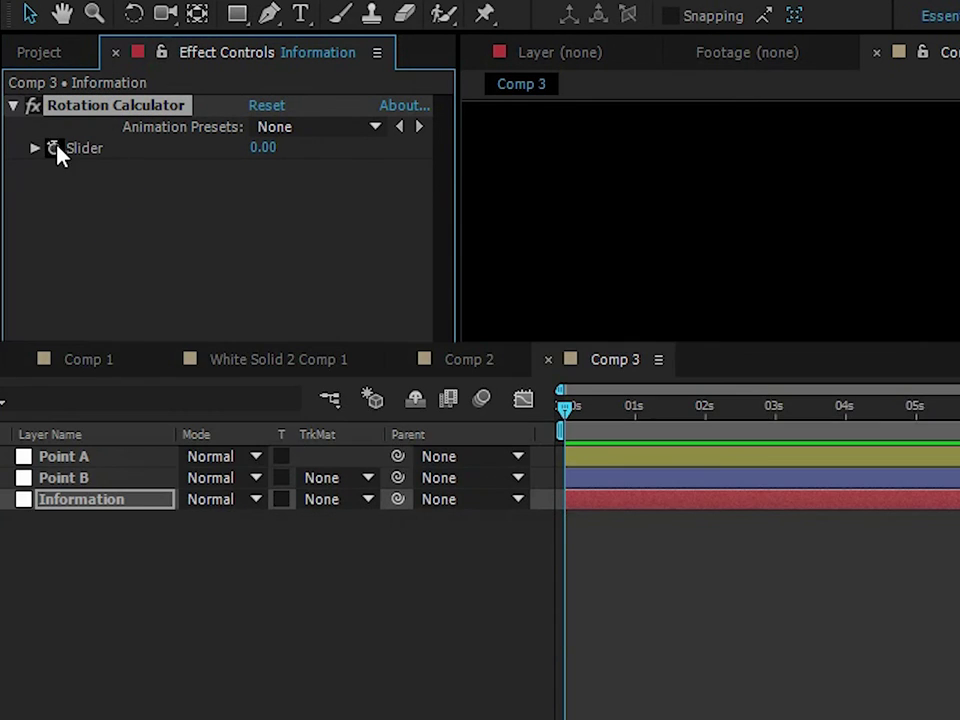
alt+click(54, 148)
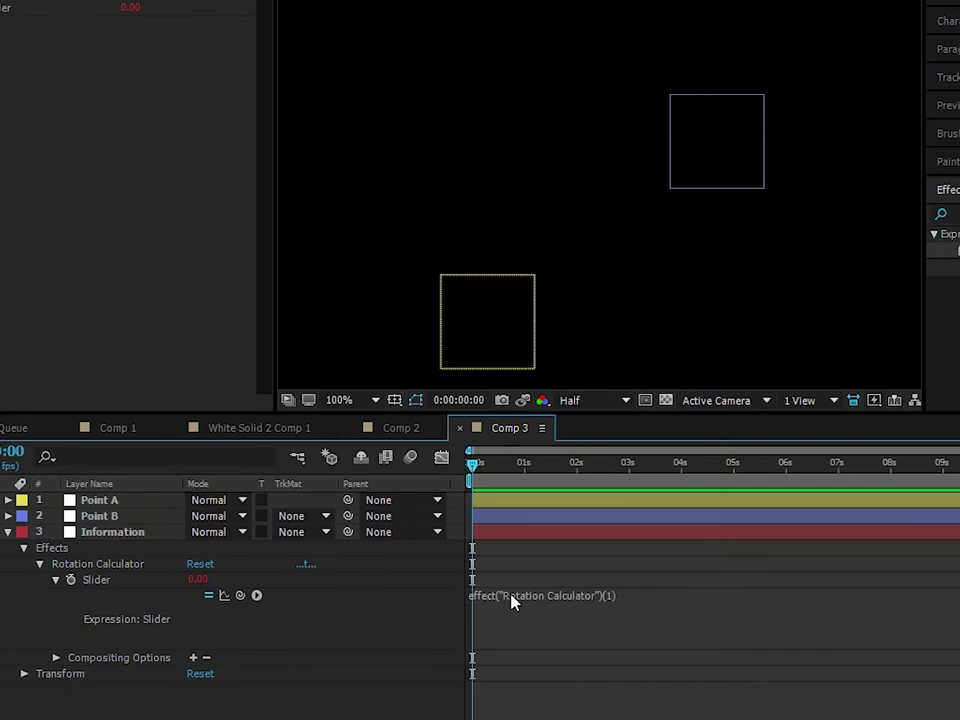
click(630, 584)
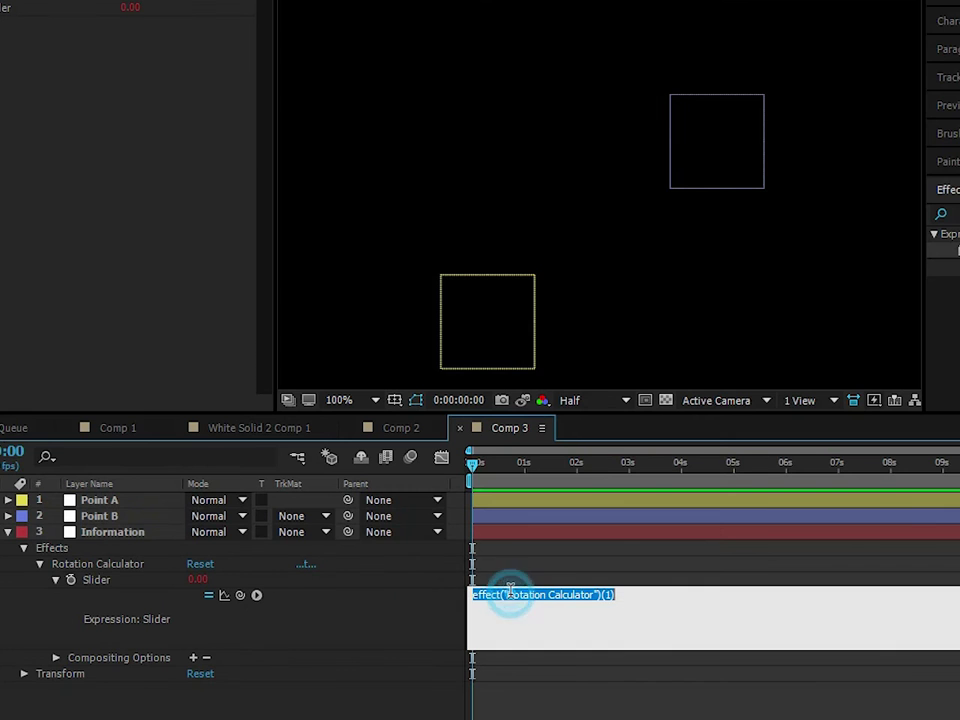
Reveal the Position of Point B and Point A, and nudge both nulls slightly down and to the left.
click(116, 519)
key(p)
click(118, 500)
key(p)
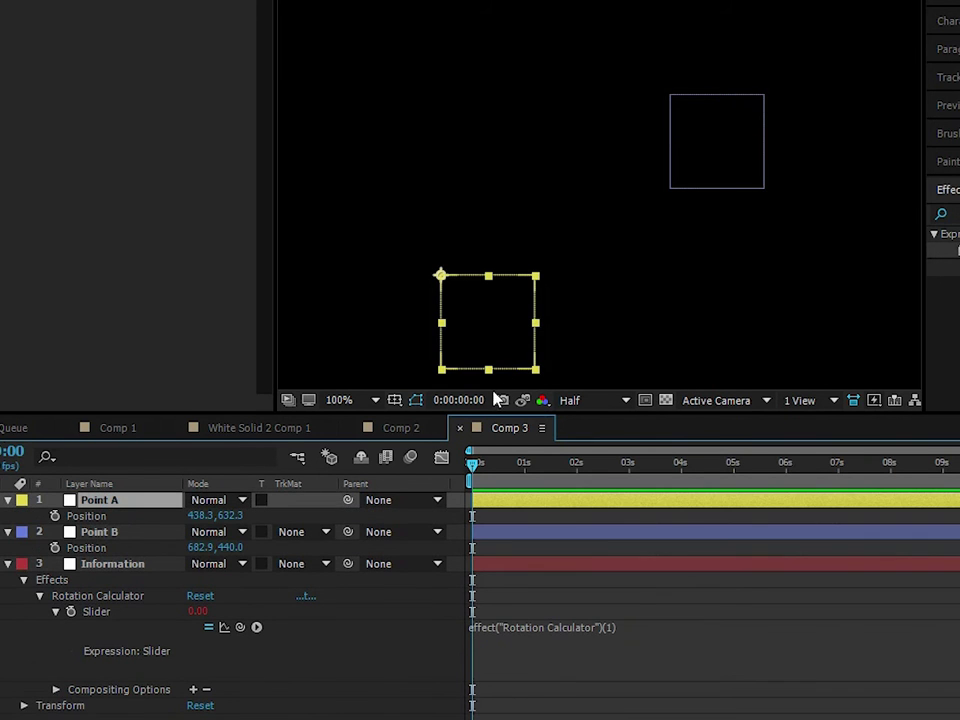
drag(474, 335, 469, 341)
drag(708, 152, 701, 155)
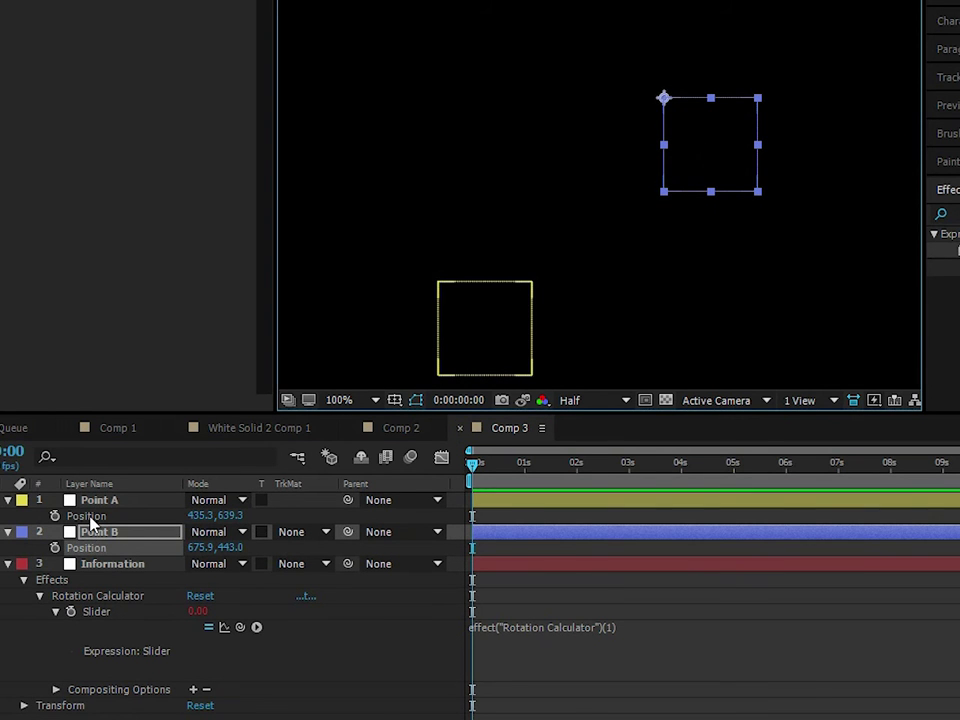
Separate the Position of both Point A and Point B into individual X and Y dimensions.
right_click(90, 518)
click(118, 548)
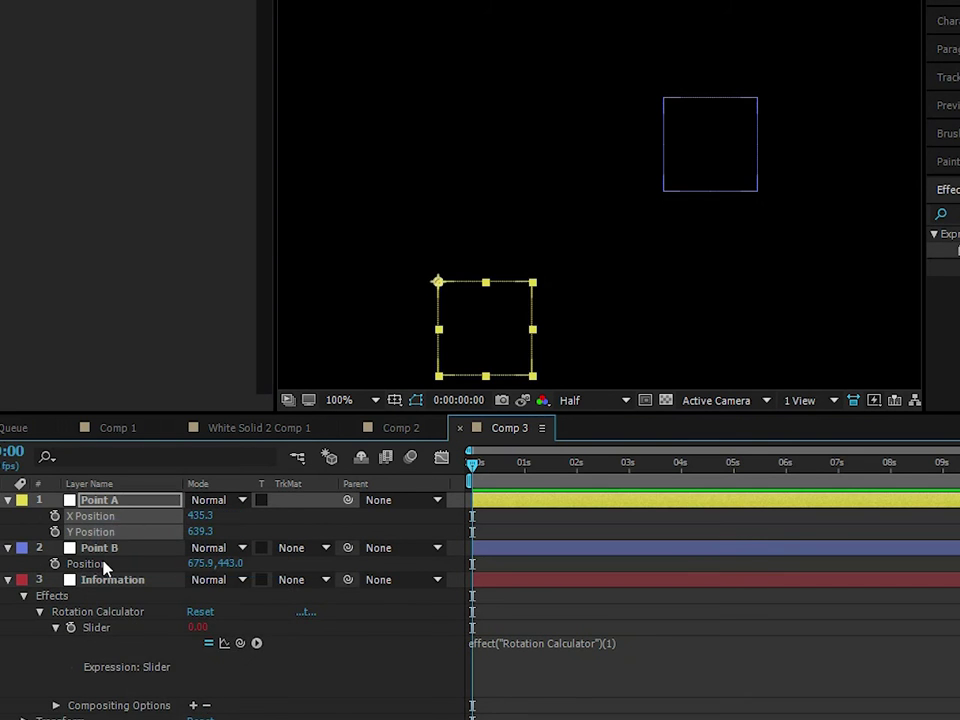
right_click(104, 567)
click(145, 596)
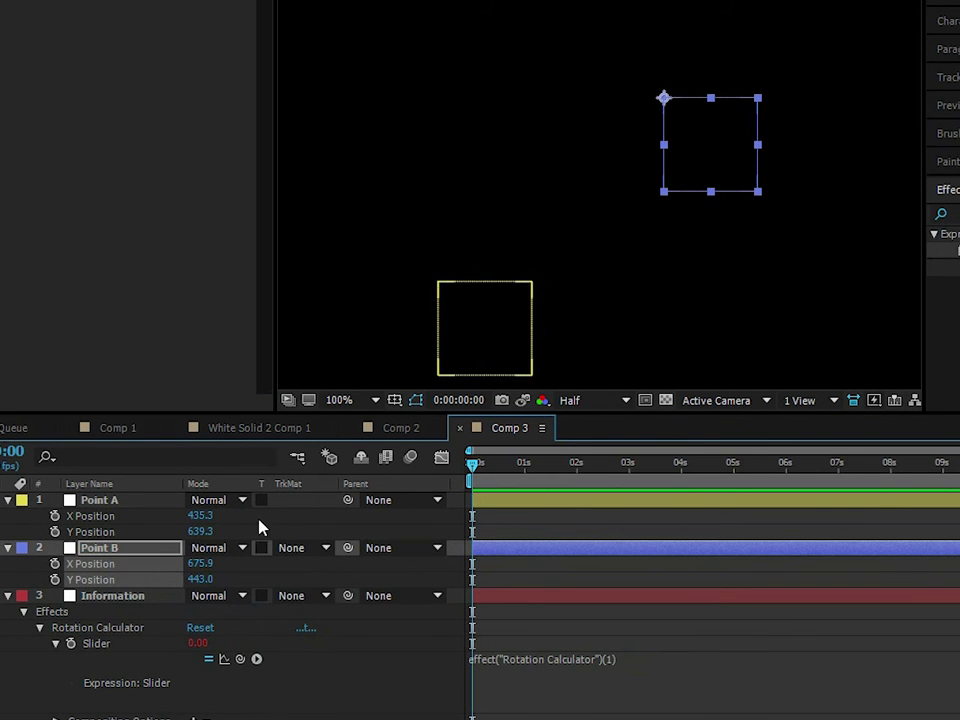
click(92, 516)
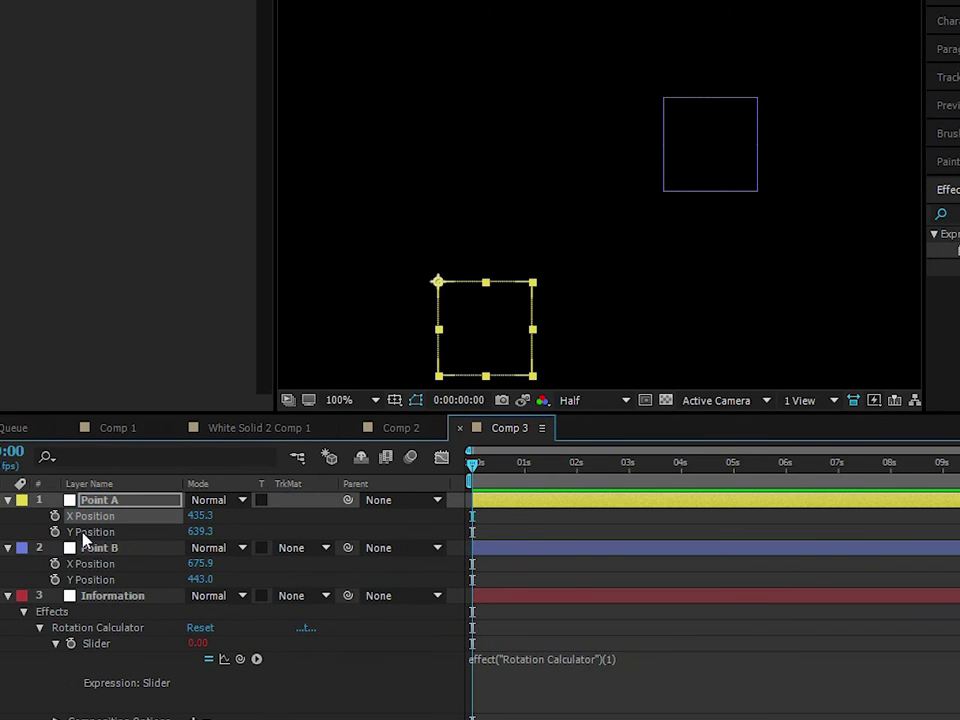
shift+click(85, 532)
click(86, 564)
shift+click(88, 580)
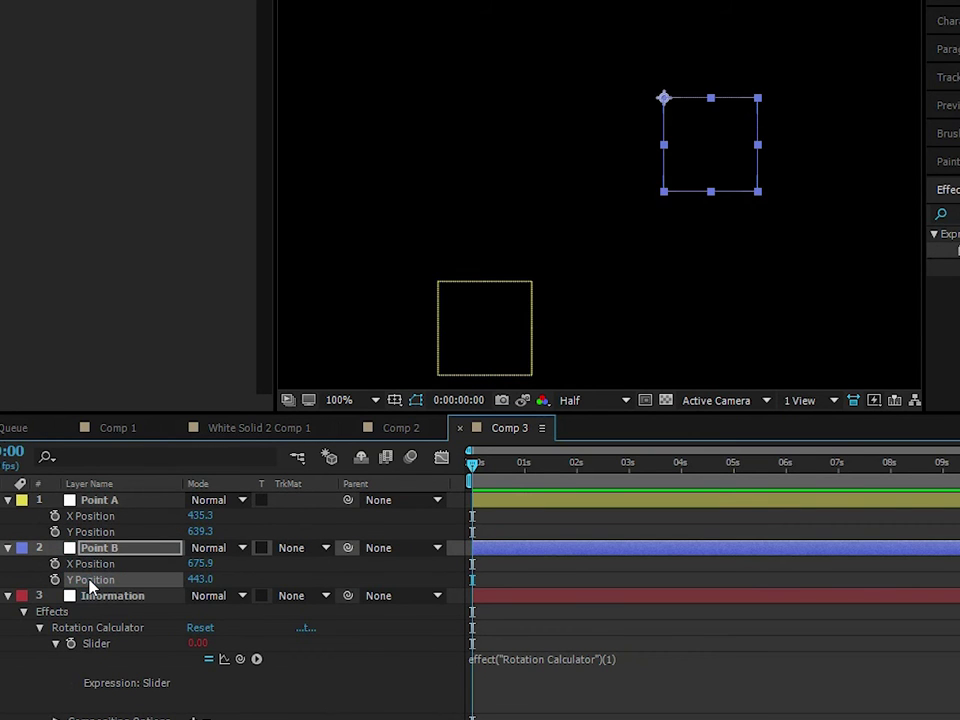
Set the Rotation Calculator slider's expression to Point B's X Position minus Point A's X Position.
click(605, 660)
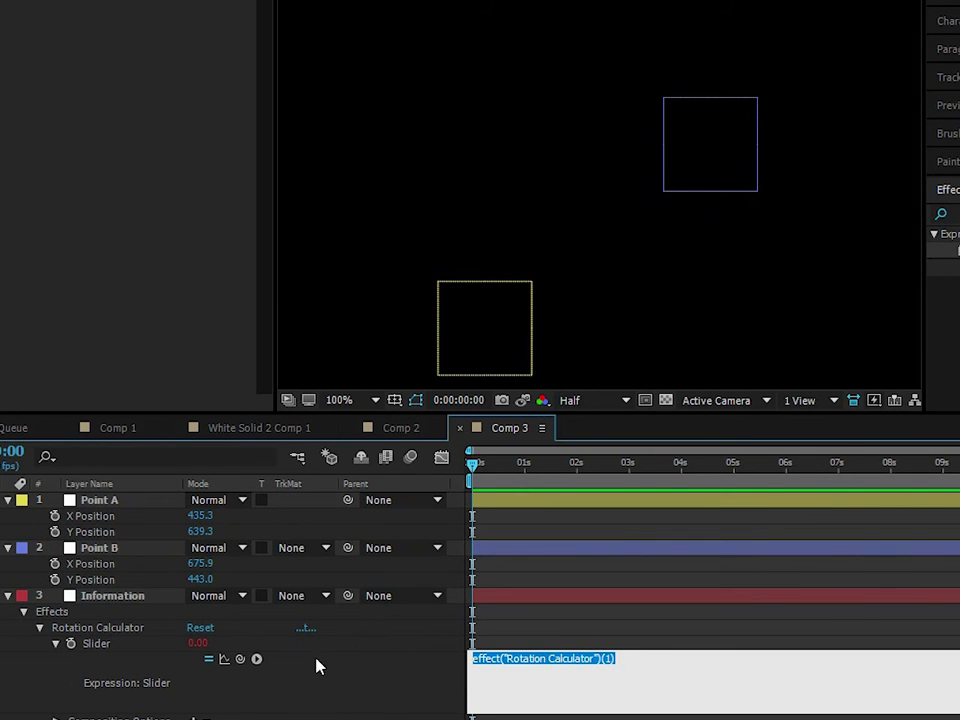
key(alt+Tab)
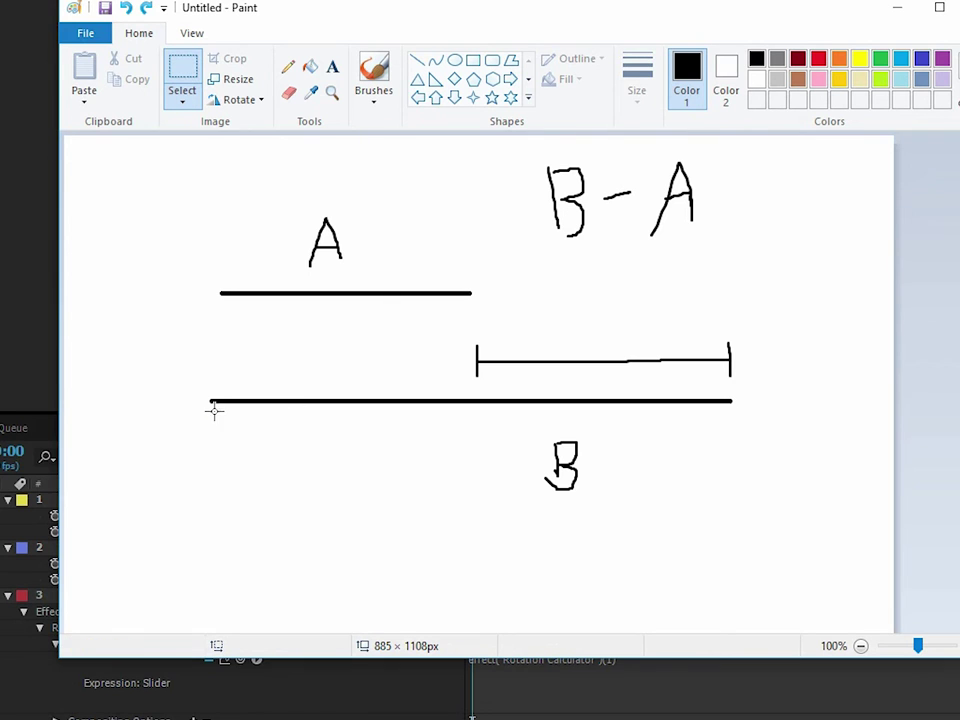
key(alt+Tab)
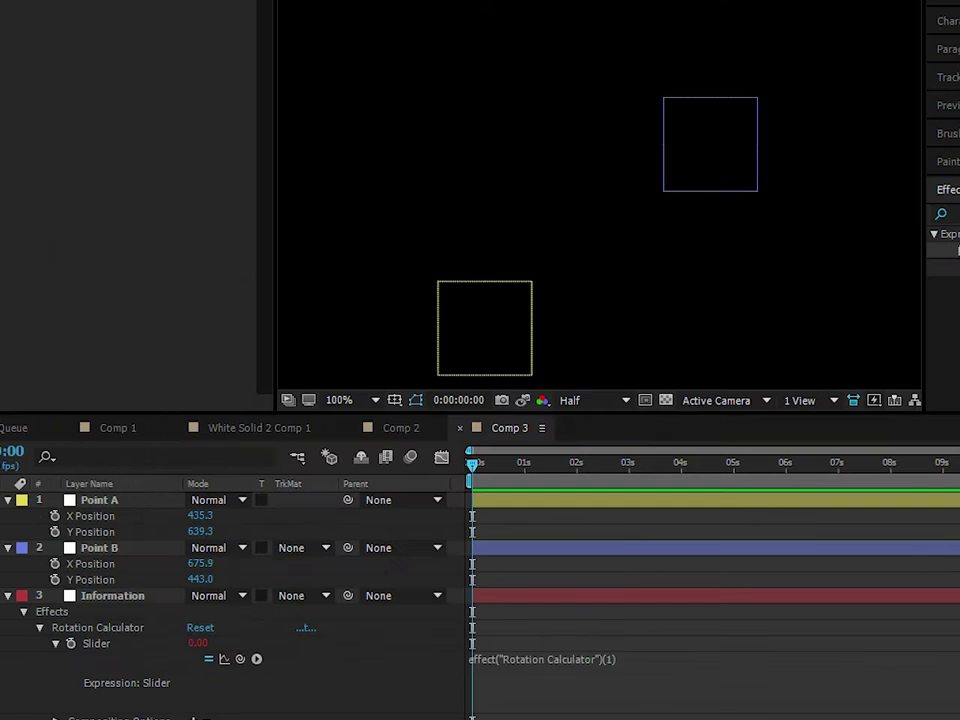
drag(210, 500, 165, 445)
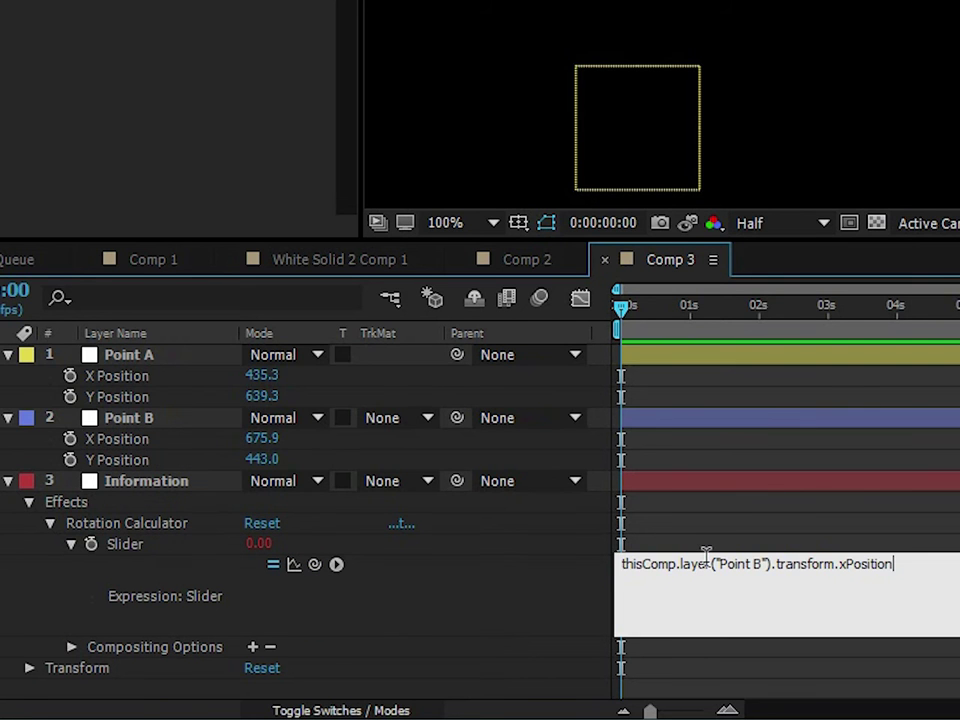
text(-)
drag(313, 567, 146, 377)
click(527, 621)
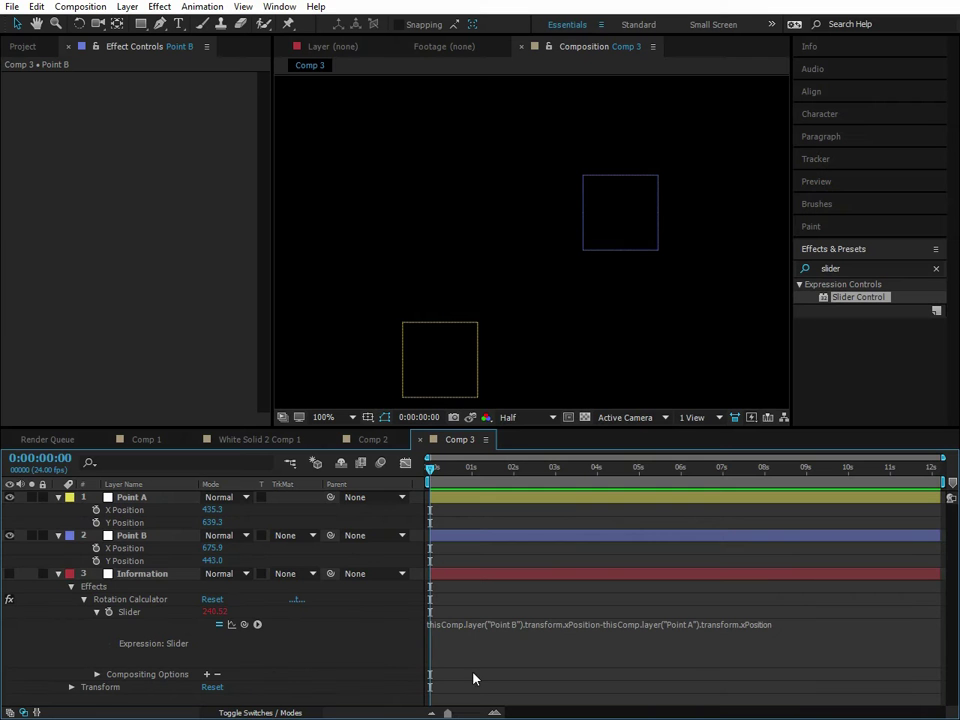
click(360, 623)
Add a new null object, move it to about 170, 288 in the upper-left area, and reveal its Position.
scroll(411, 321, down, 2)
drag(488, 305, 525, 305)
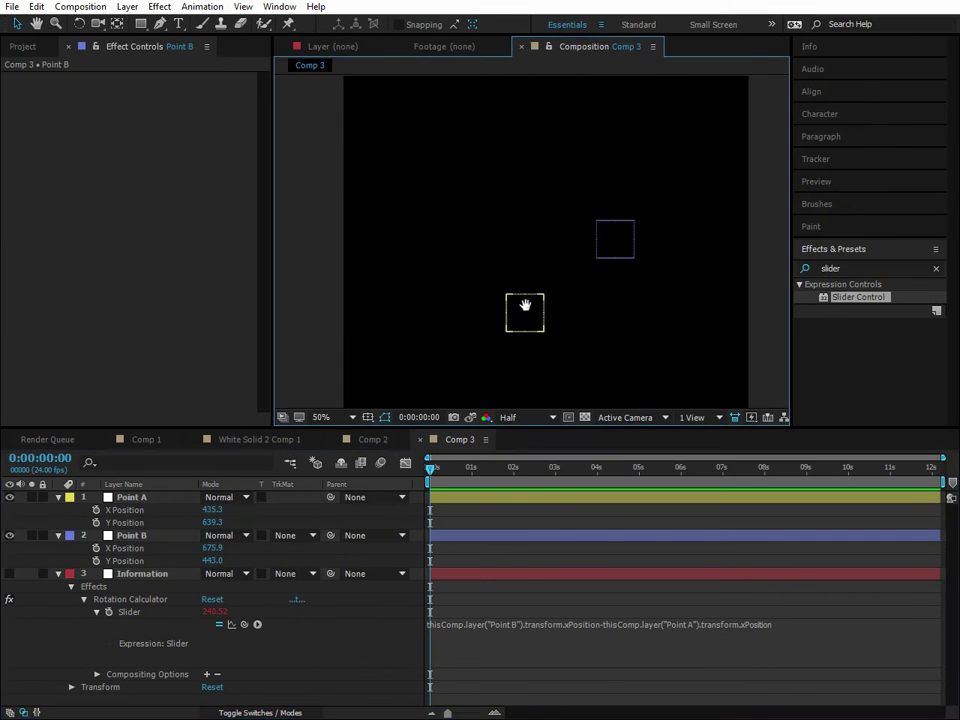
click(172, 500)
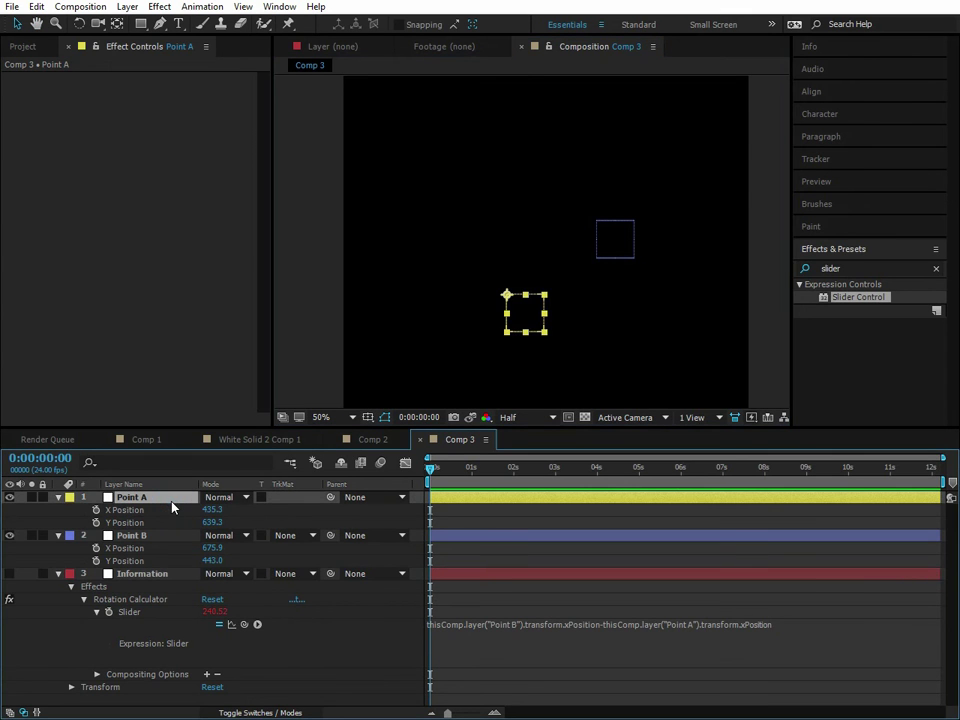
key(ctrl+alt+shift+y)
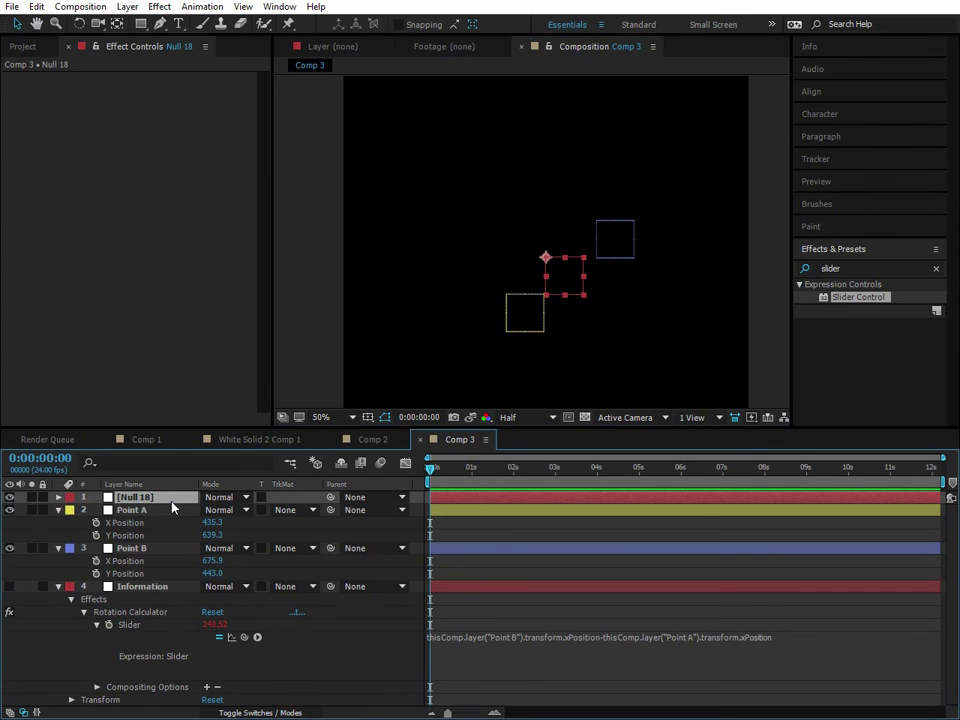
drag(544, 256, 420, 182)
key(p)
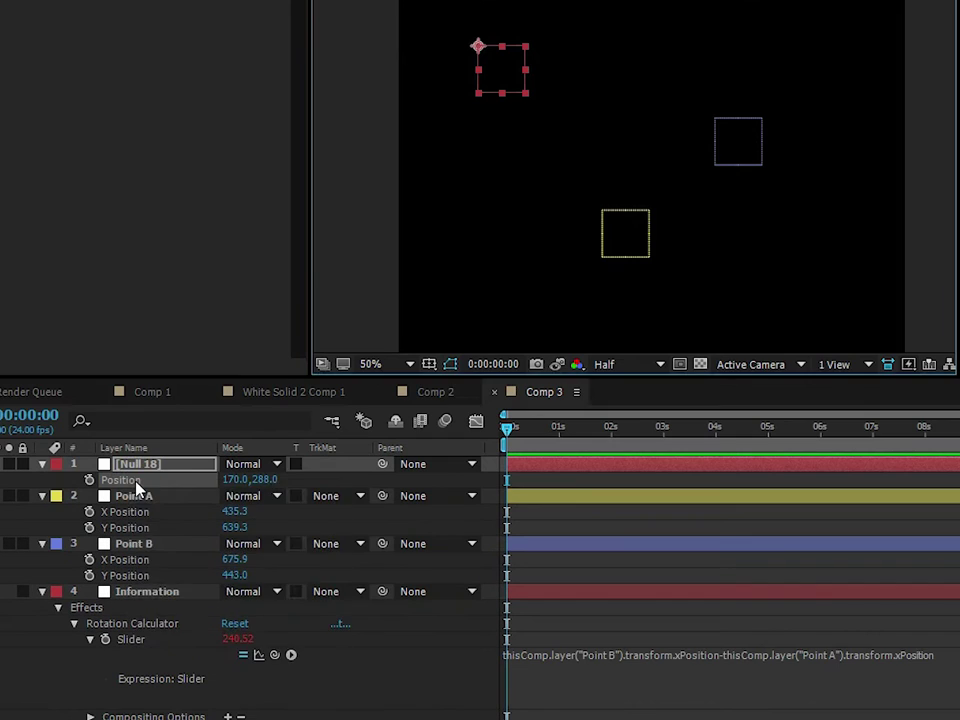
Separate the new null's Position dimensions and link its X Position by expression to the Information layer's Rotation Calculator slider.
right_click(131, 512)
click(219, 514)
click(330, 481)
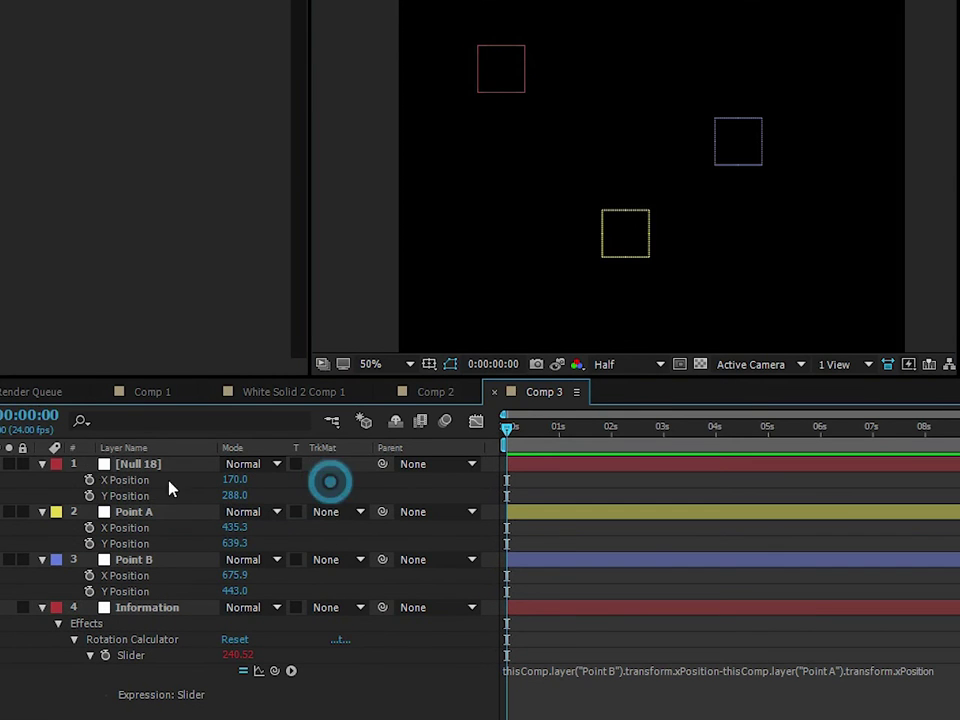
alt+click(90, 480)
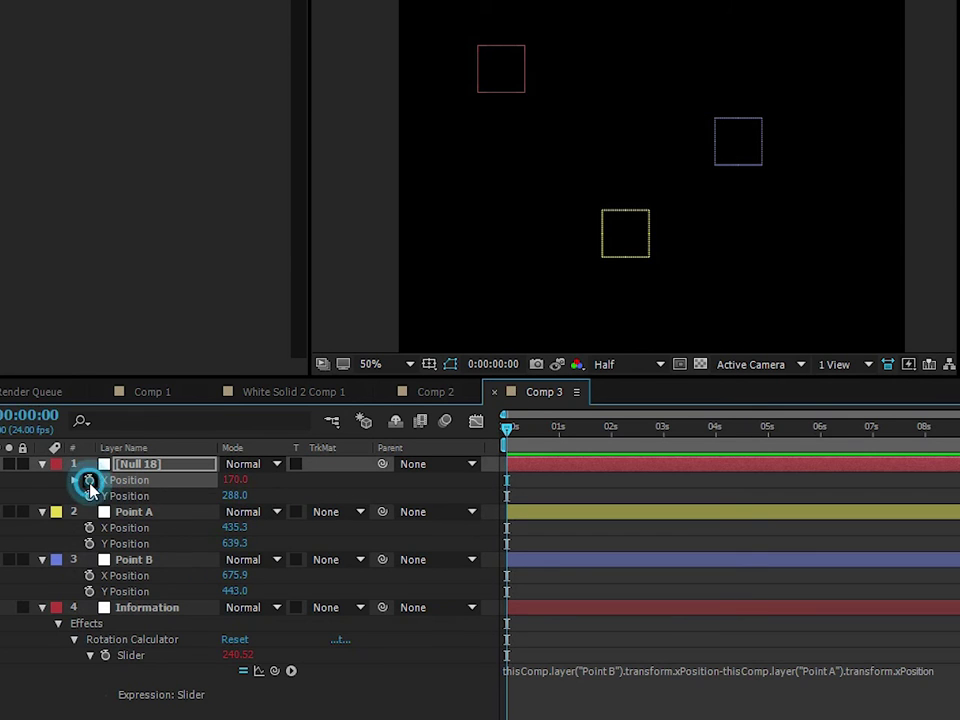
drag(272, 500, 124, 678)
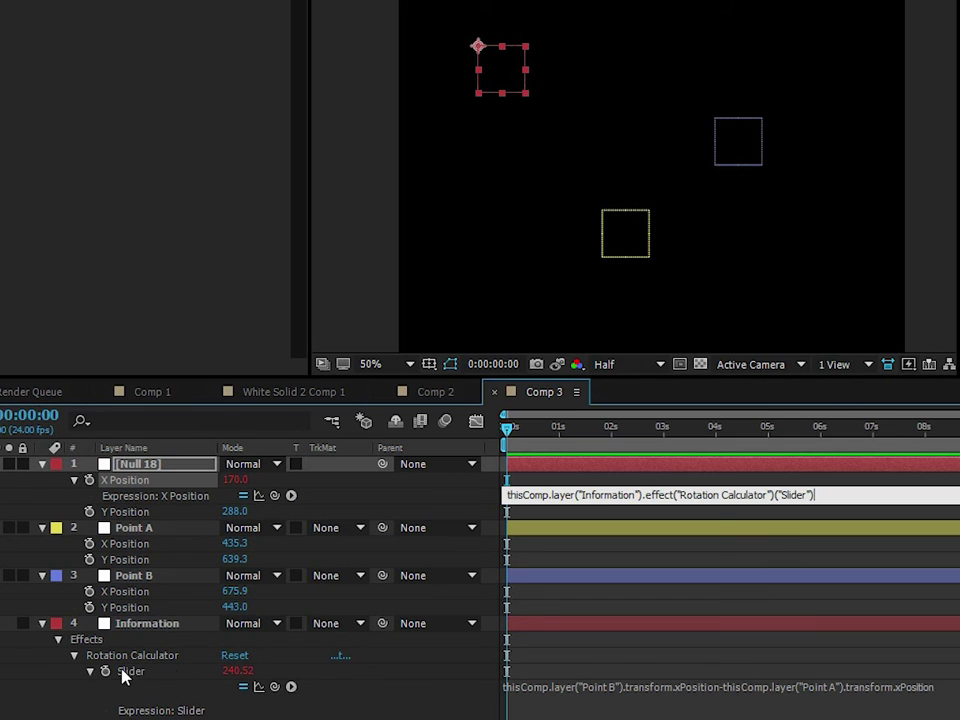
click(551, 647)
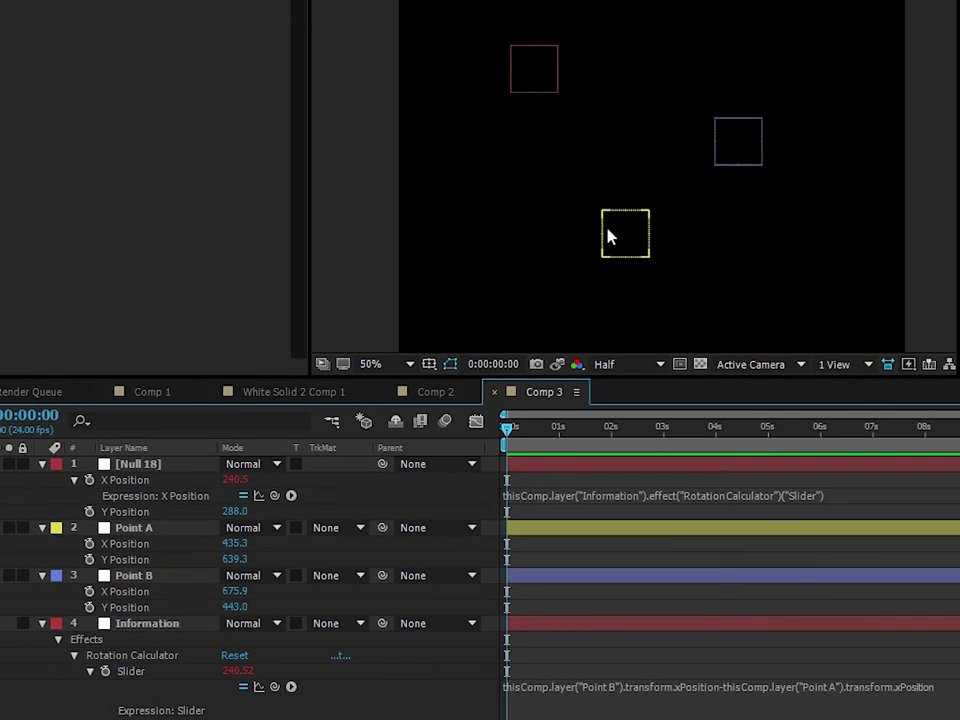
Test the link by moving Point A beside Point B, pulling it back to about 349, 447, and shifting Point B to about 592, 467.
click(537, 65)
click(596, 146)
drag(624, 244, 729, 150)
click(574, 48)
click(428, 52)
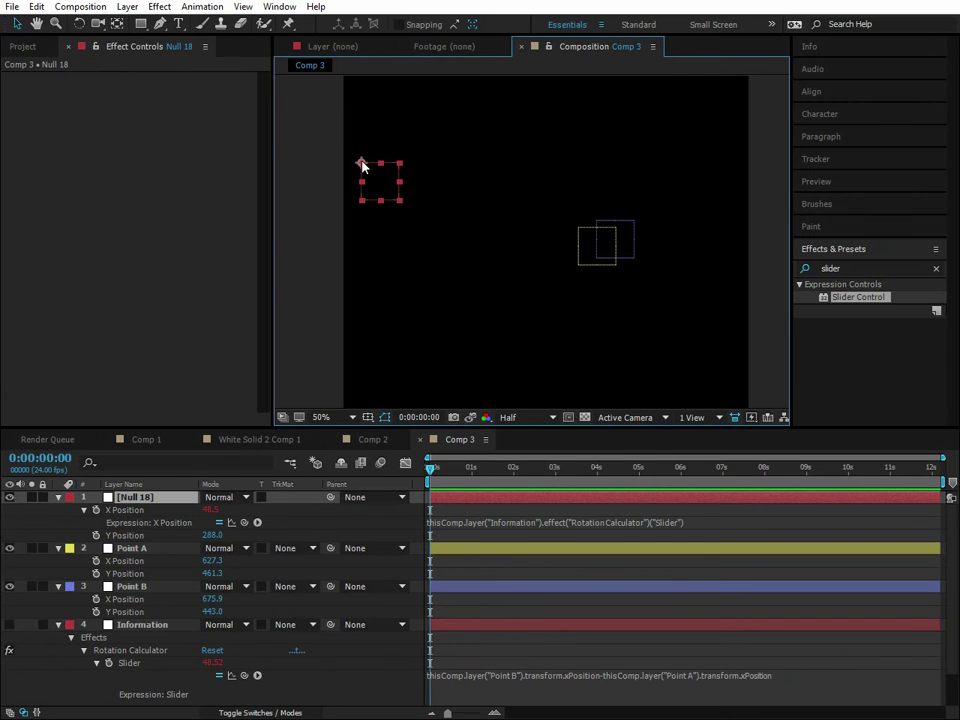
drag(594, 246, 519, 244)
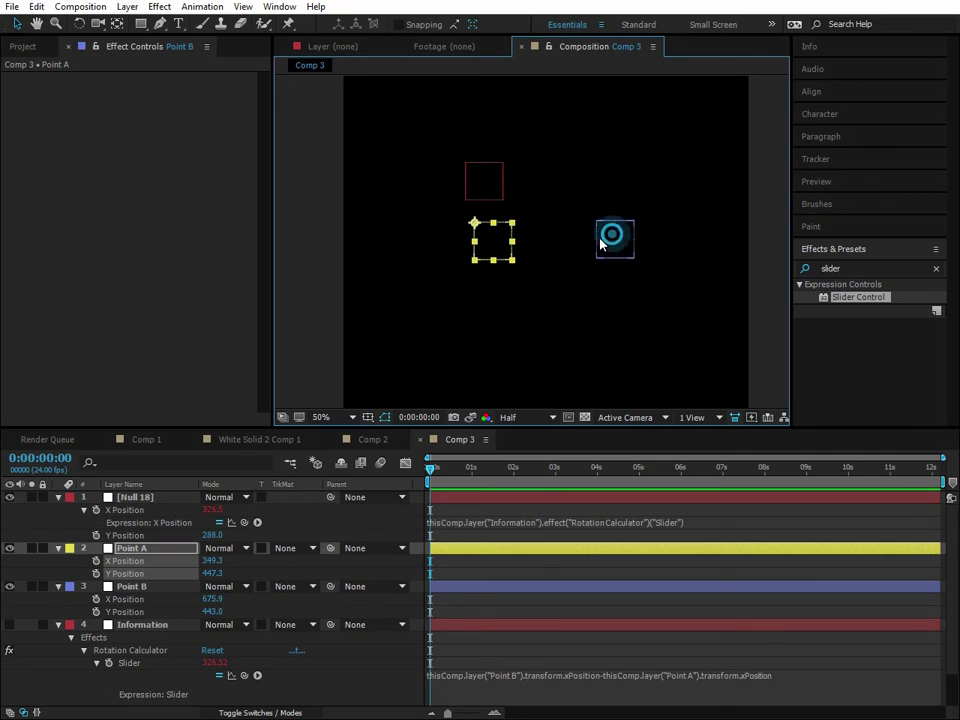
drag(615, 240, 584, 250)
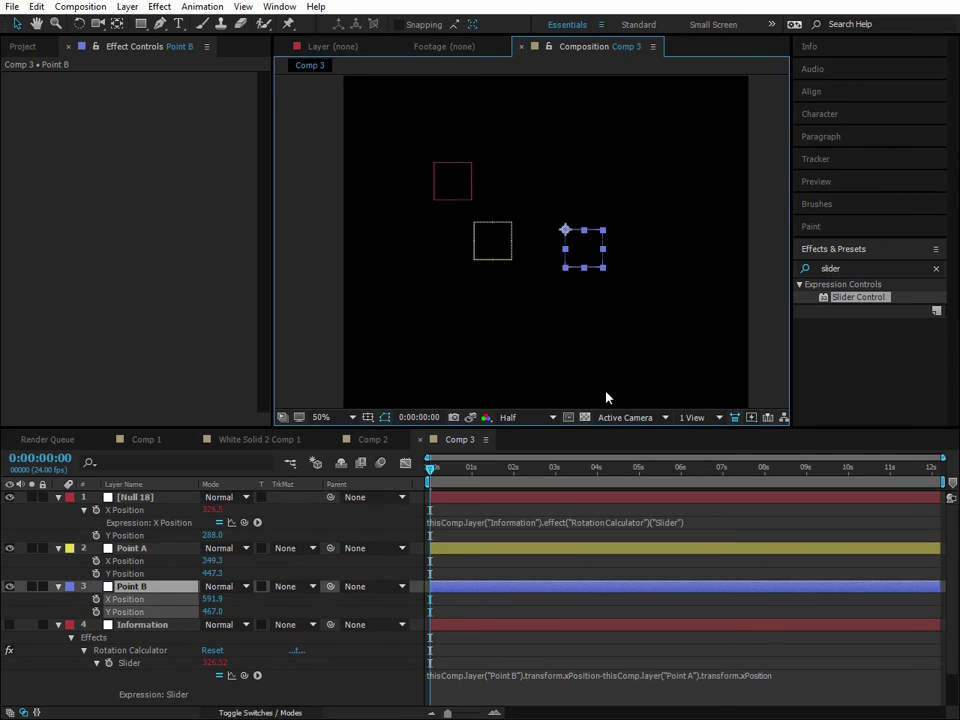
Delete the test null linked to the slider.
click(152, 500)
key(Delete)
click(400, 653)
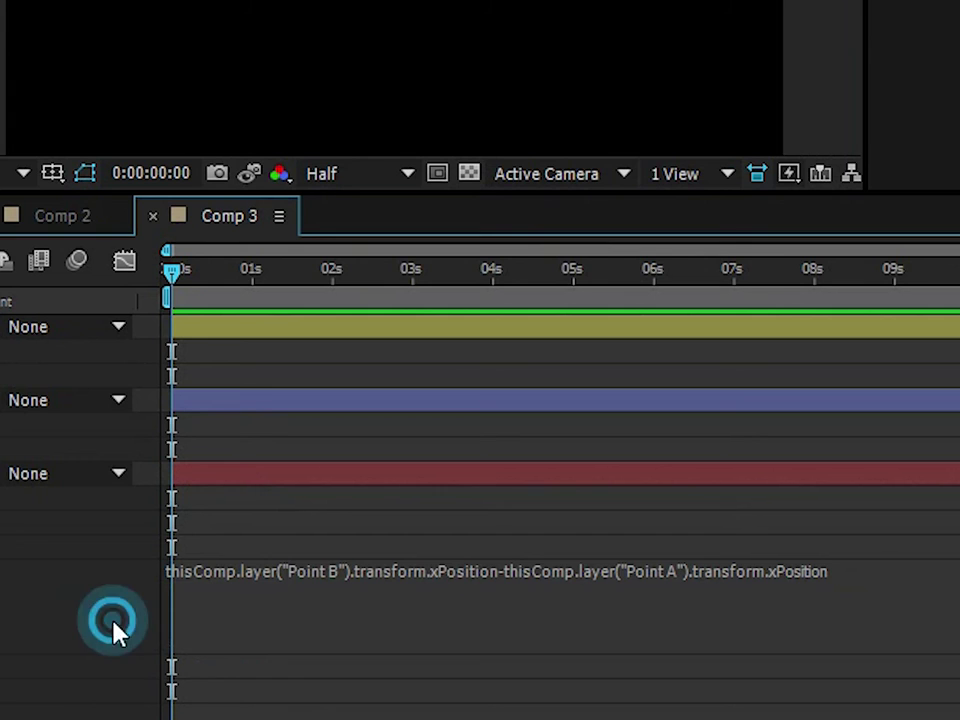
Assign the slider expression's X difference to a variable by adding "x=" in front and a semicolon at the end.
click(176, 572)
click(180, 572)
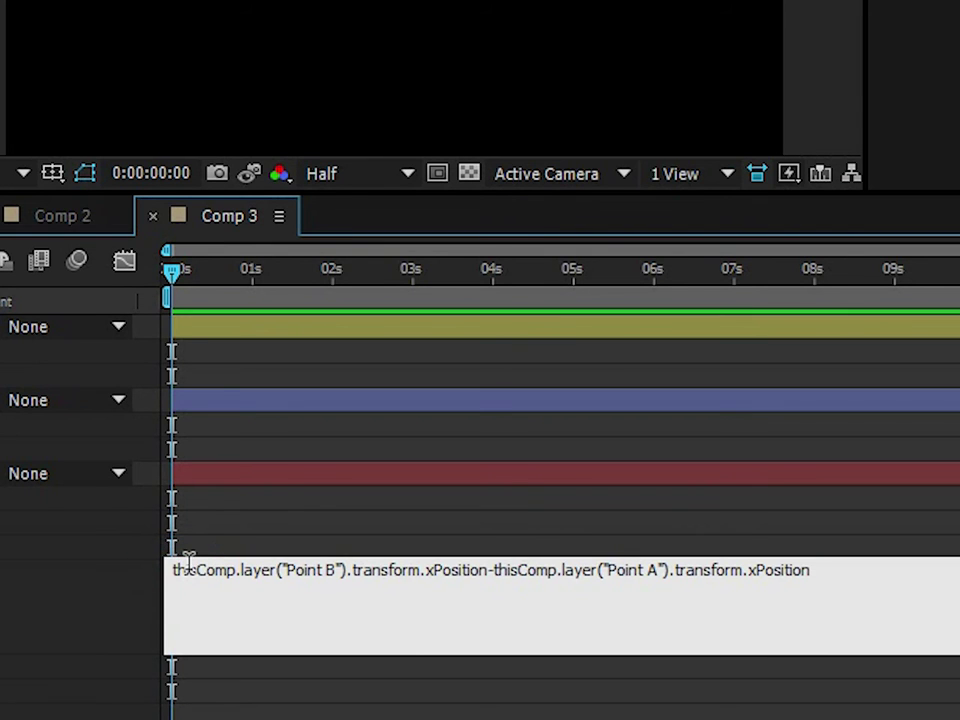
text(x=)
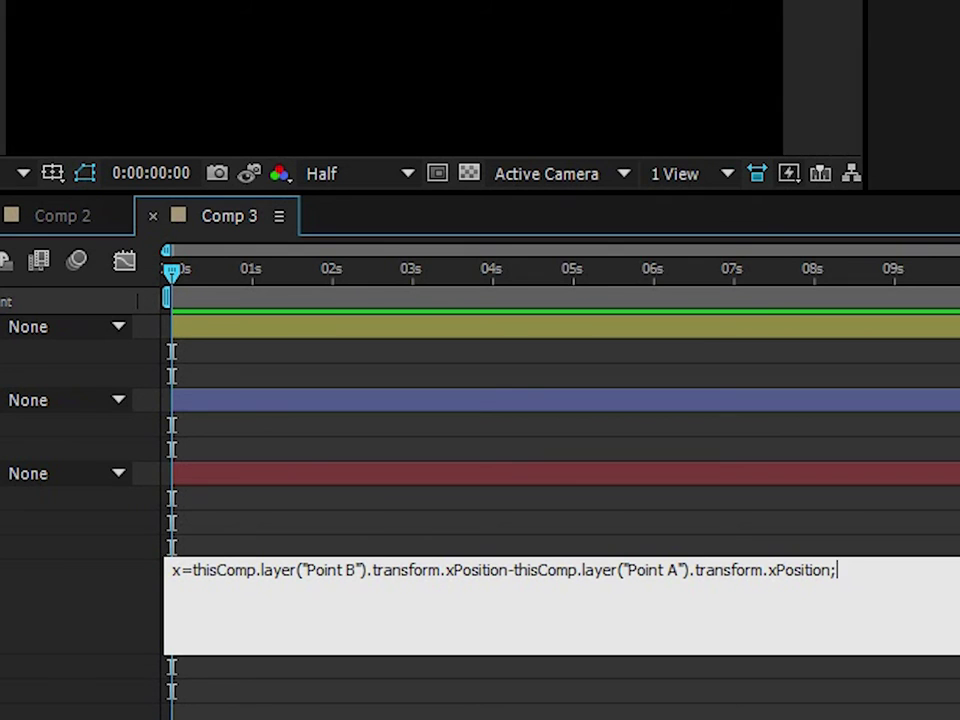
click(193, 574)
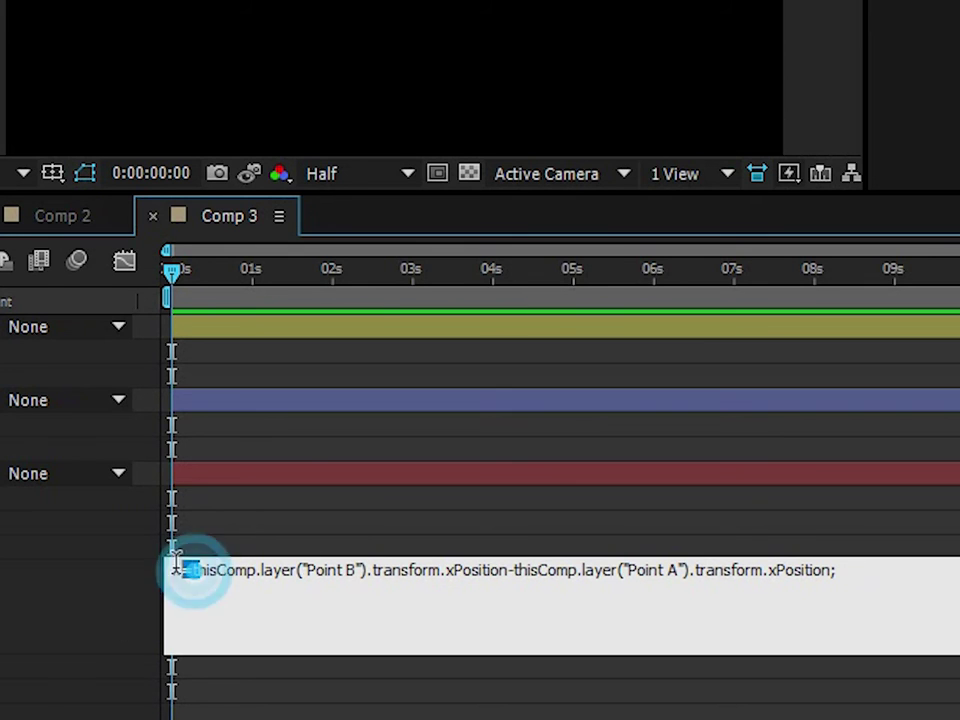
click(313, 589)
click(940, 588)
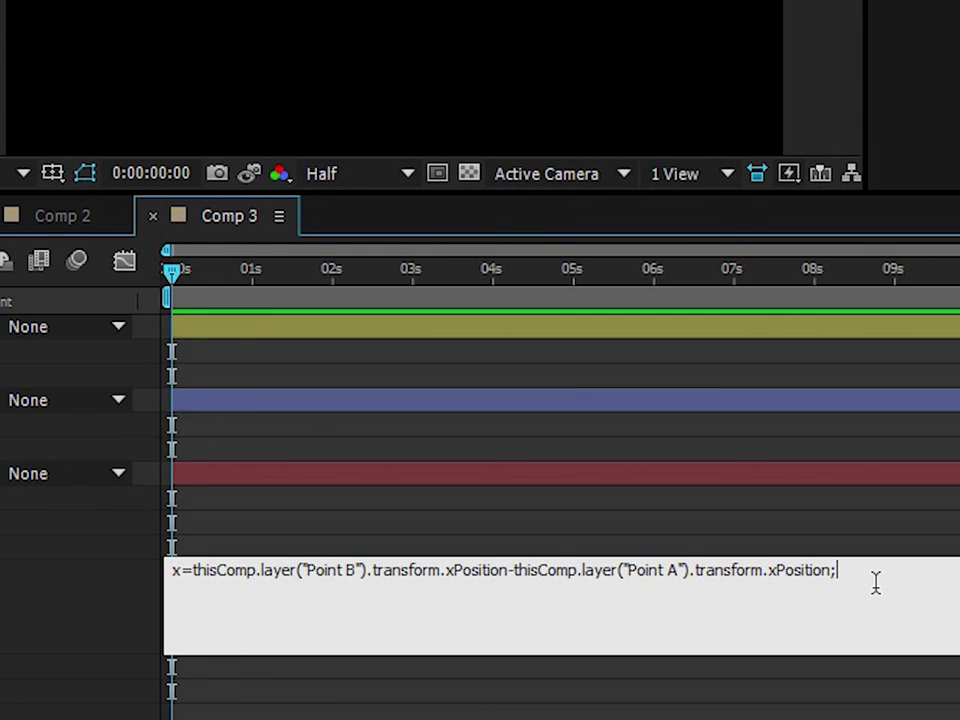
Add a second expression line assigning y to Point B's Y Position minus Point A's Y Position, ending with a semicolon.
key(Return)
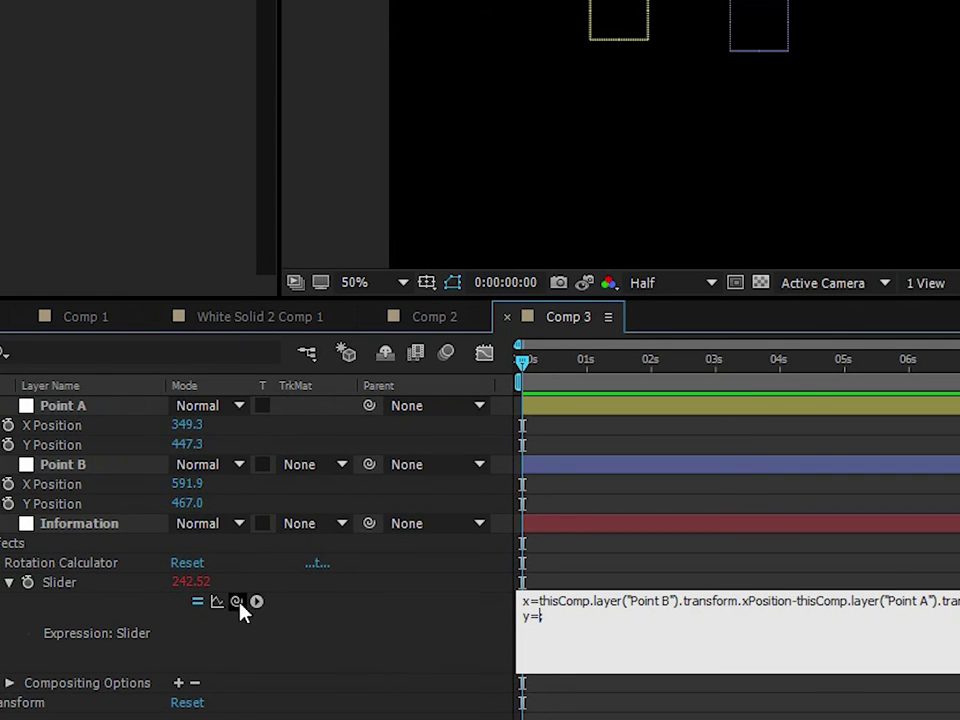
drag(238, 604, 60, 505)
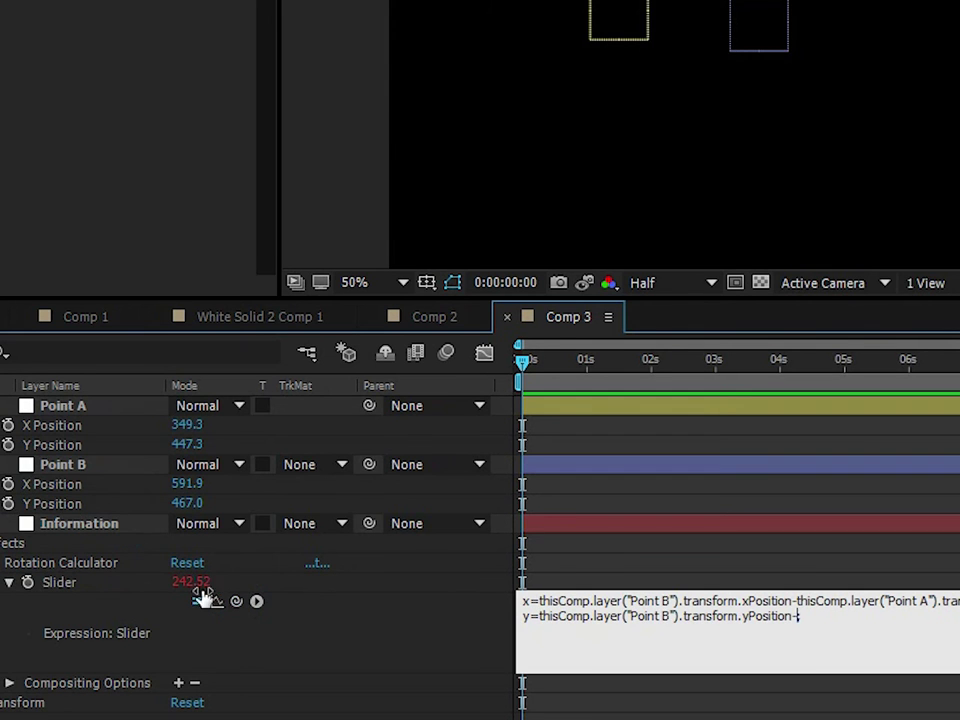
drag(240, 604, 60, 444)
click(520, 599)
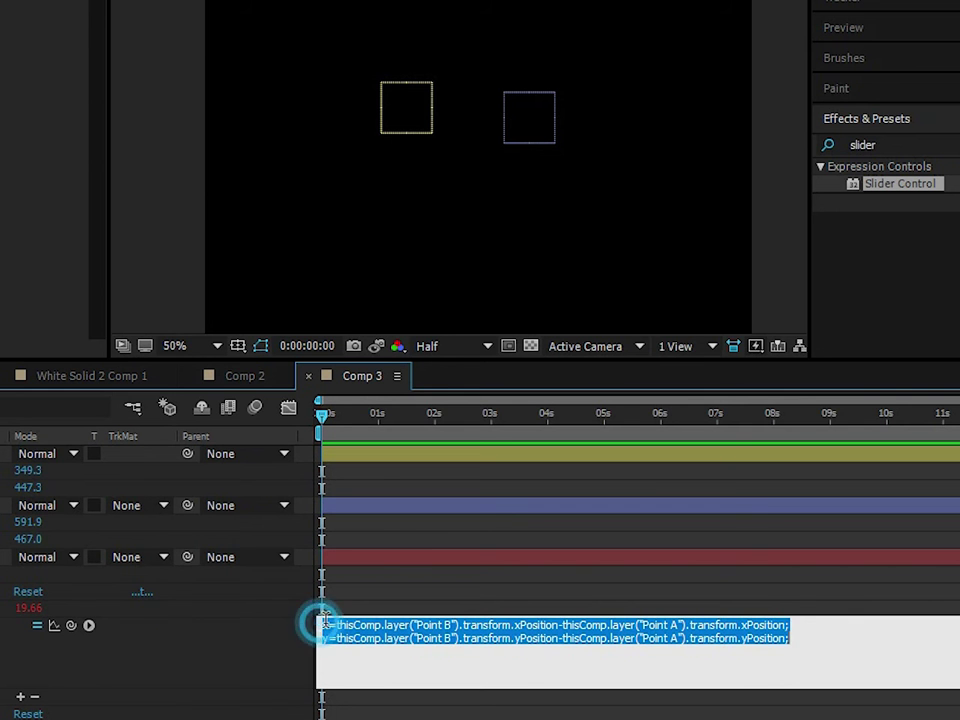
drag(326, 624, 562, 624)
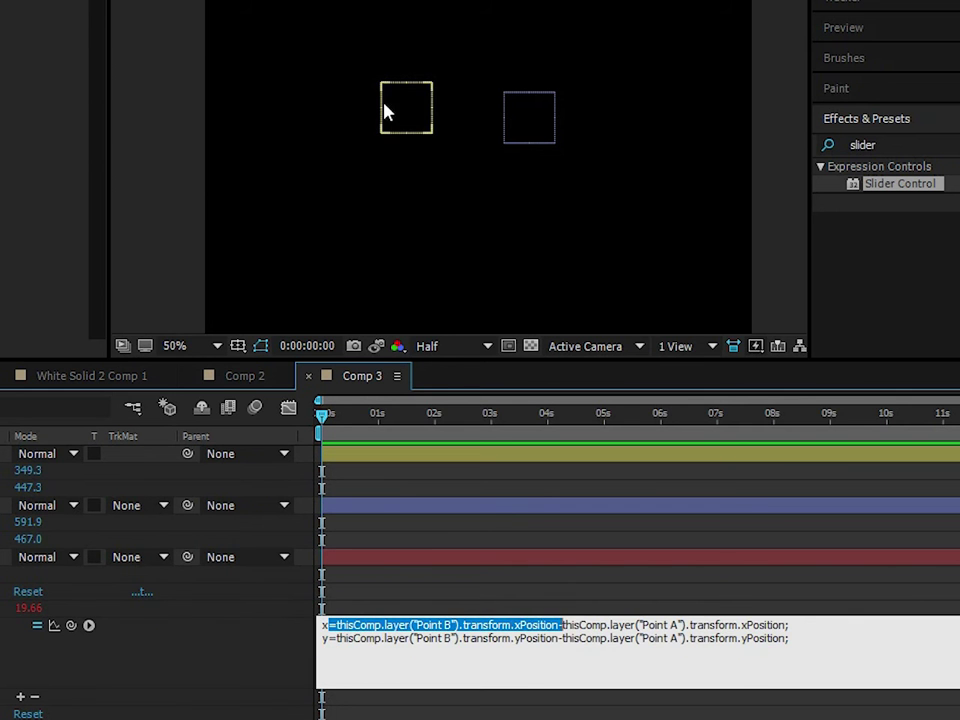
drag(336, 638, 398, 636)
click(232, 660)
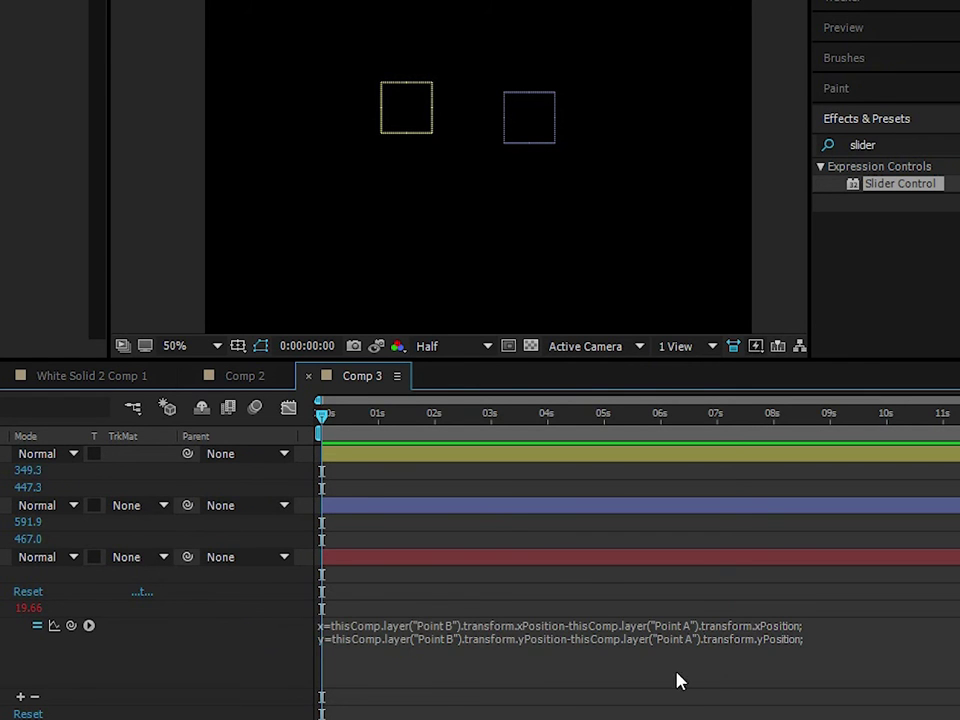
click(791, 640)
Move Point A down to about 333, 641 and Point B up to about 608, 381.
drag(418, 111, 418, 206)
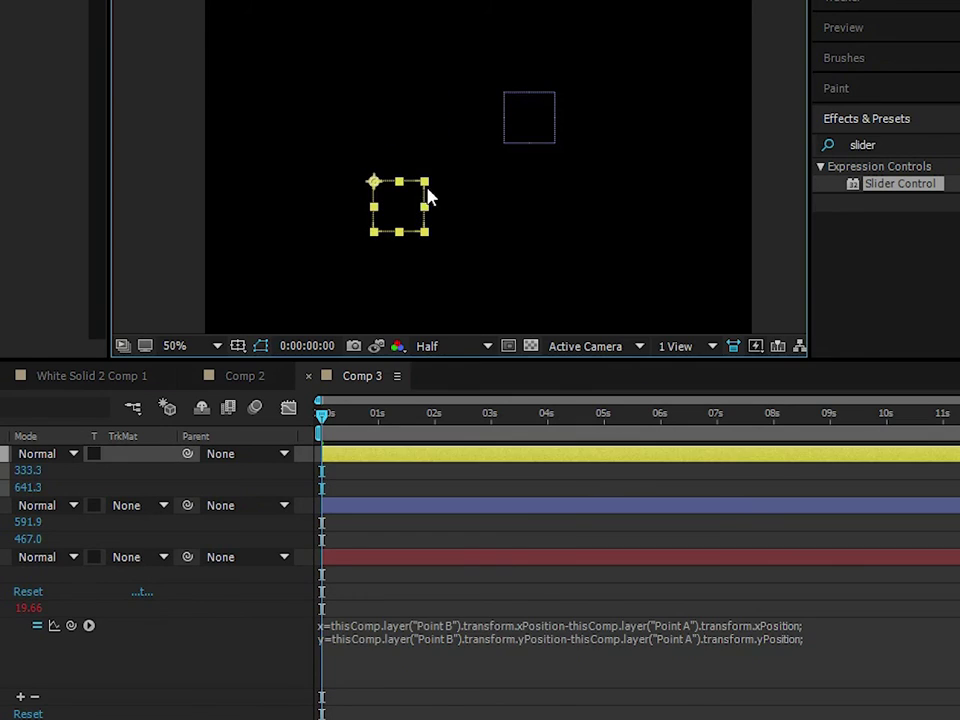
drag(529, 111, 537, 68)
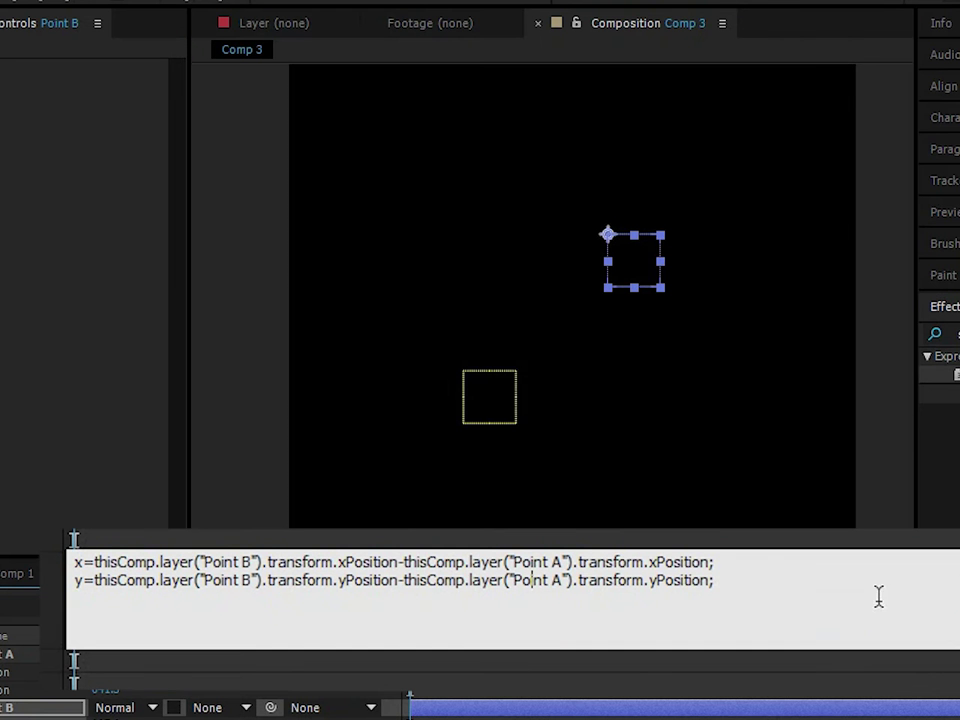
Insert the JavaScript Math function Math.atan2(y, x) on a new third line of the slider expression.
click(879, 598)
key(Return)
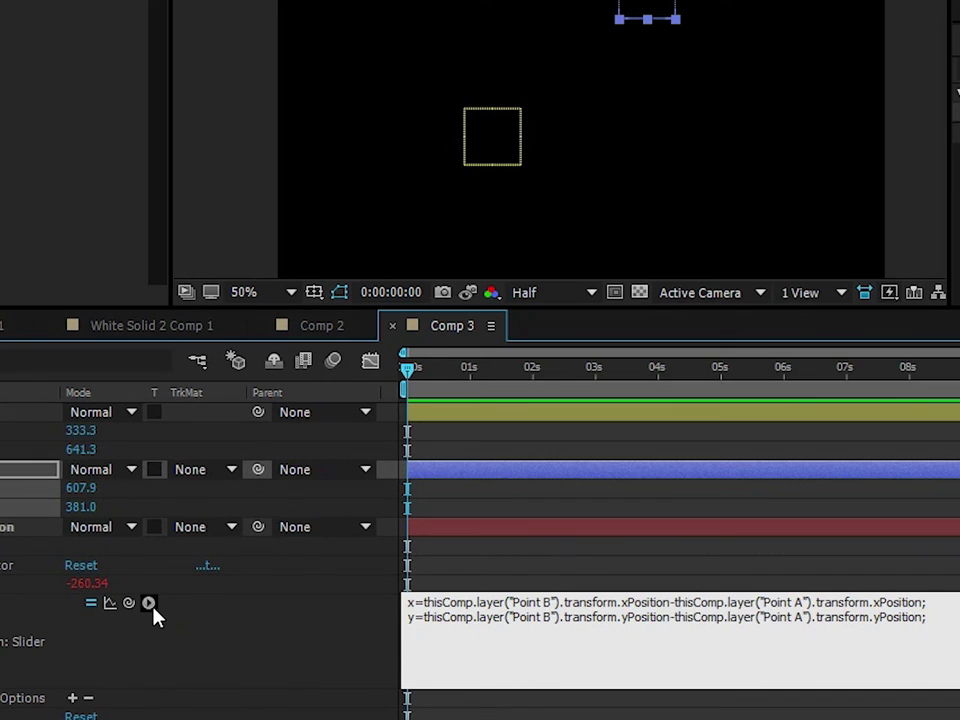
click(152, 609)
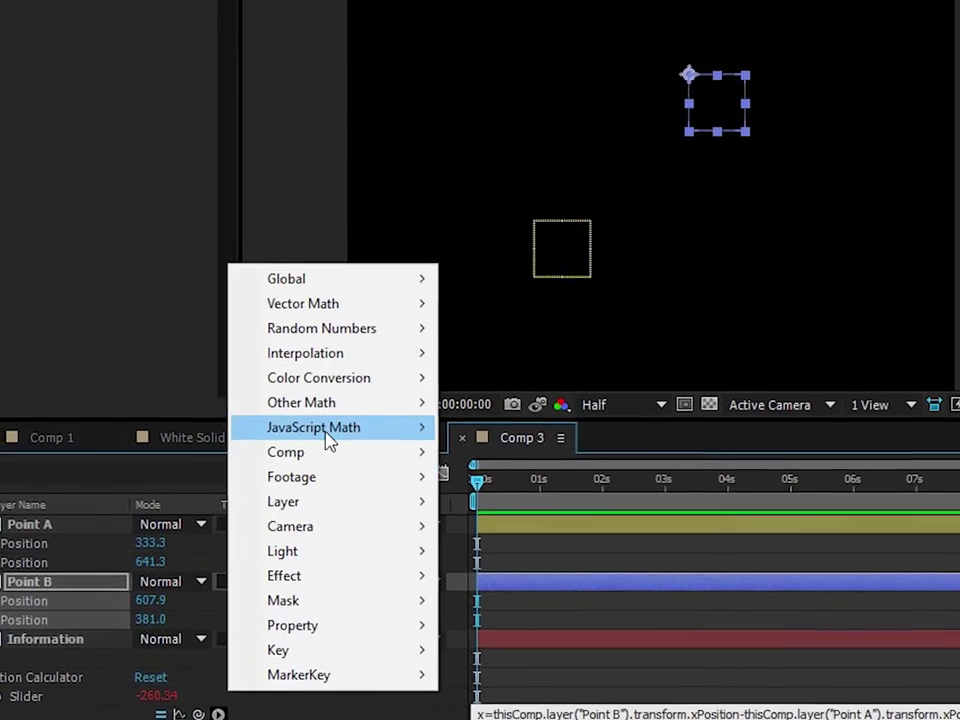
mouse_move(292, 398)
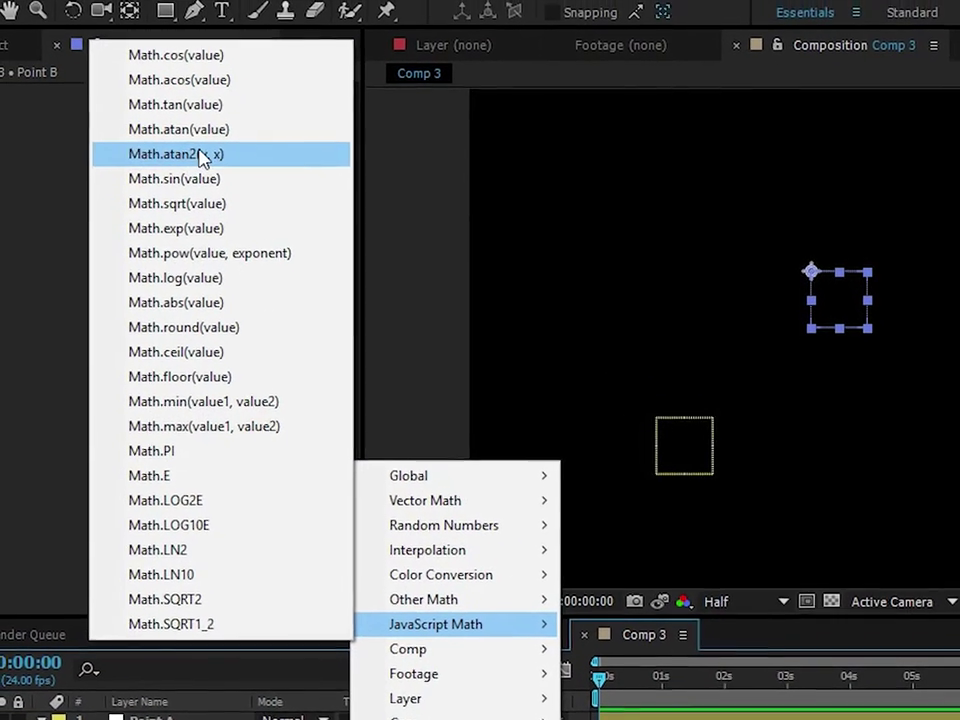
click(158, 163)
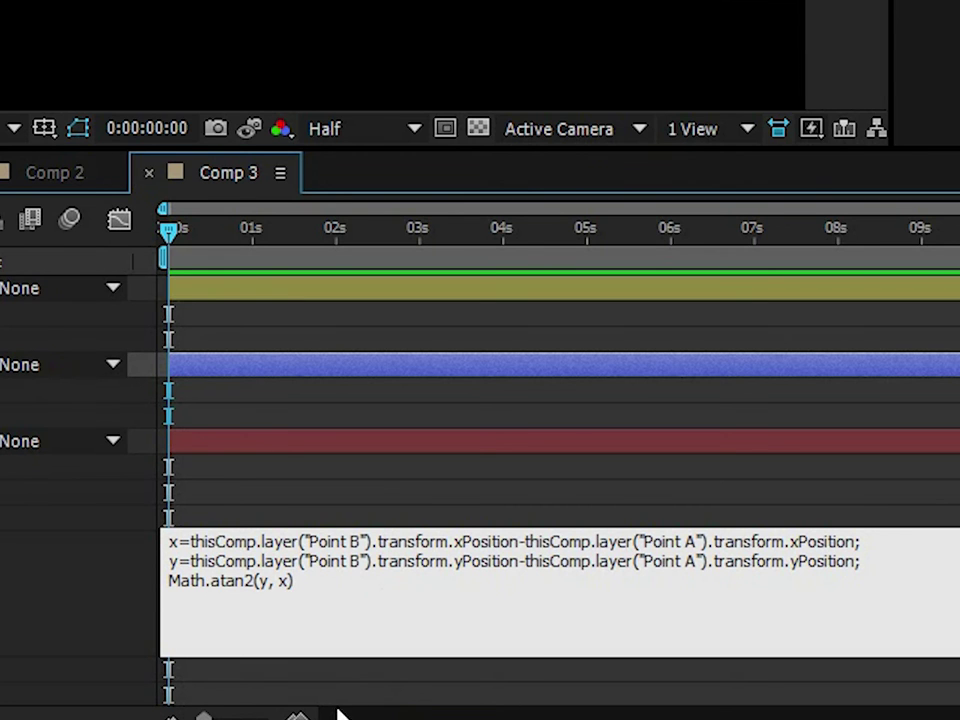
click(171, 553)
key(End)
key(ctrl+shift+End)
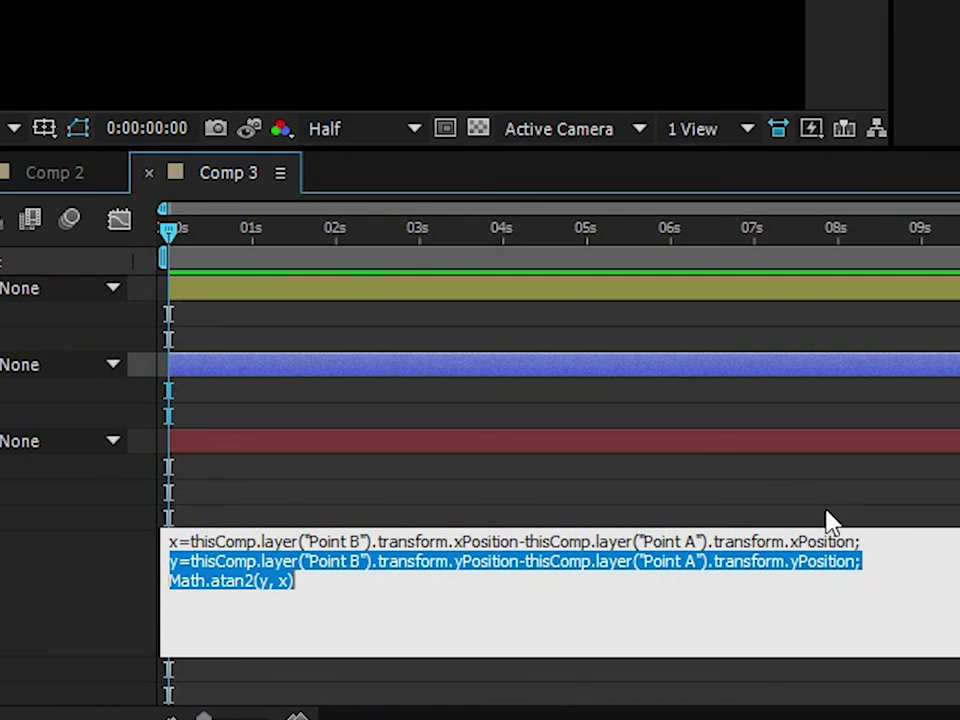
drag(876, 527, 733, 519)
click(208, 604)
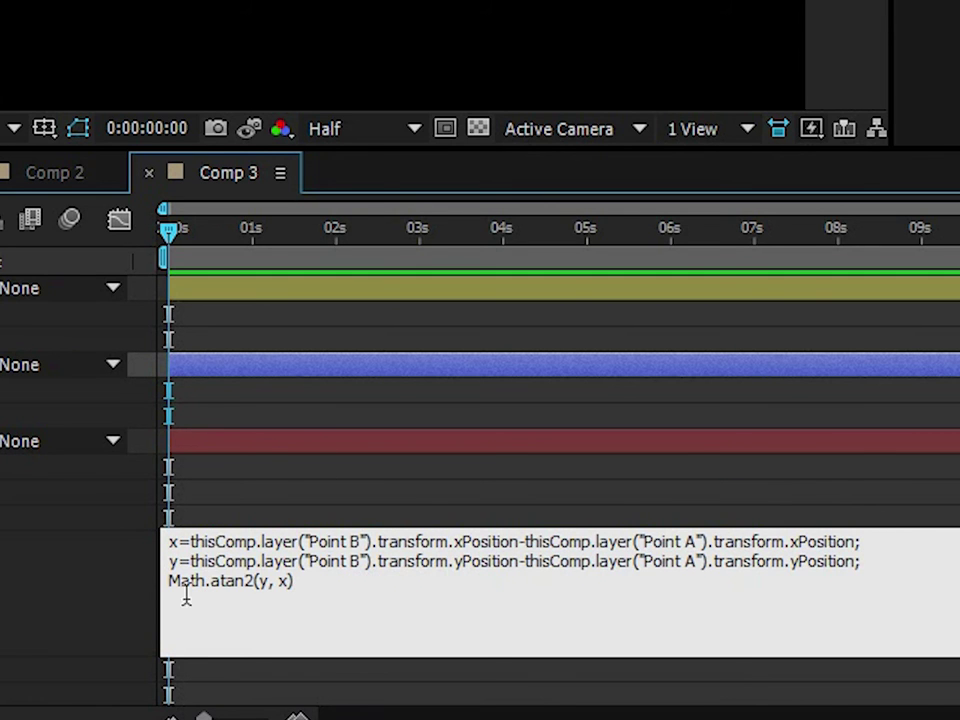
Rename the variable y to u in both its definition line and the Math.atan2 arguments.
click(182, 561)
key(BackSpace)
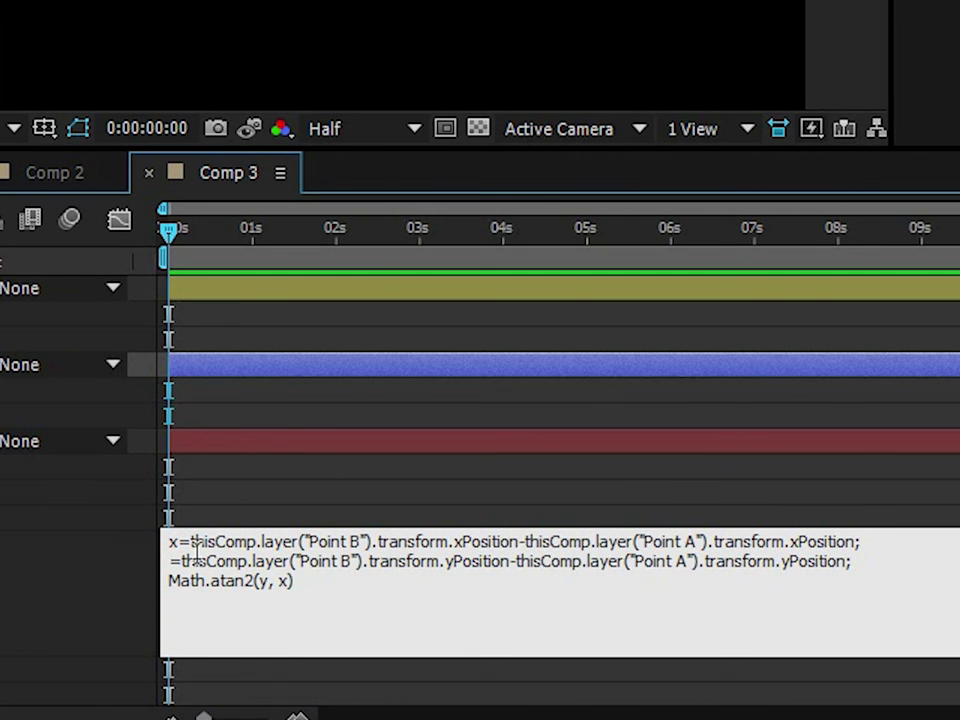
text(u)
click(258, 581)
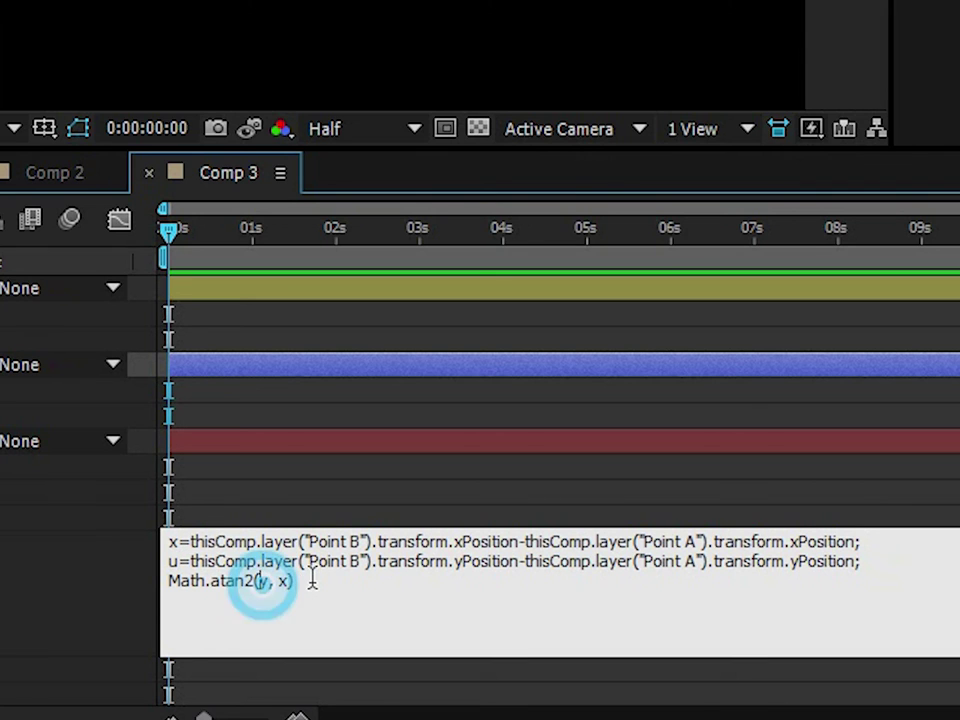
key(Delete)
text(u)
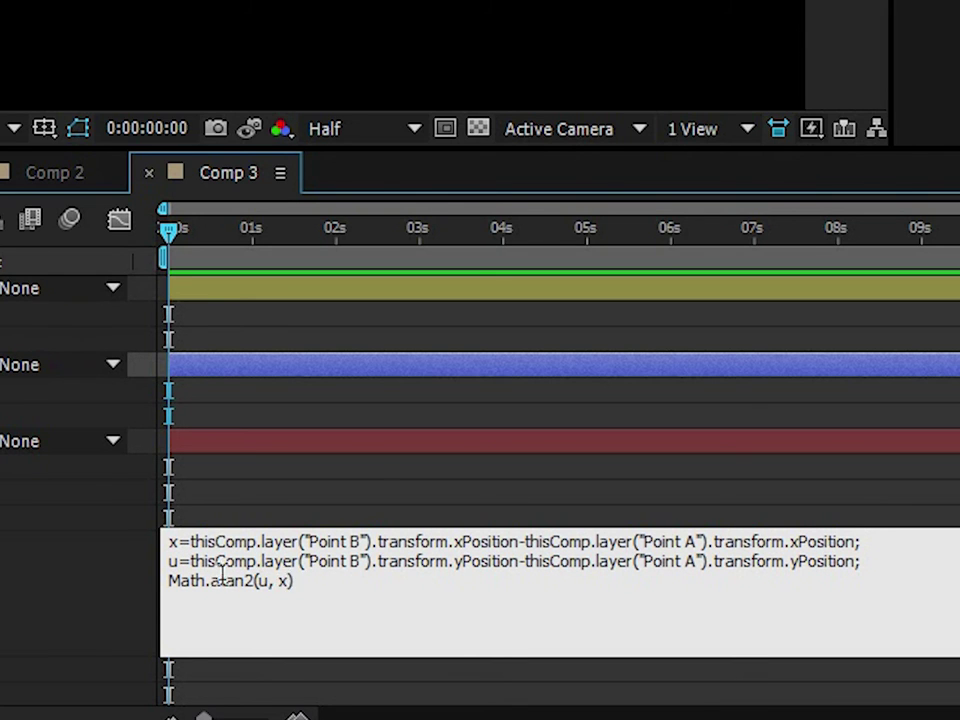
double_click(172, 561)
click(262, 583)
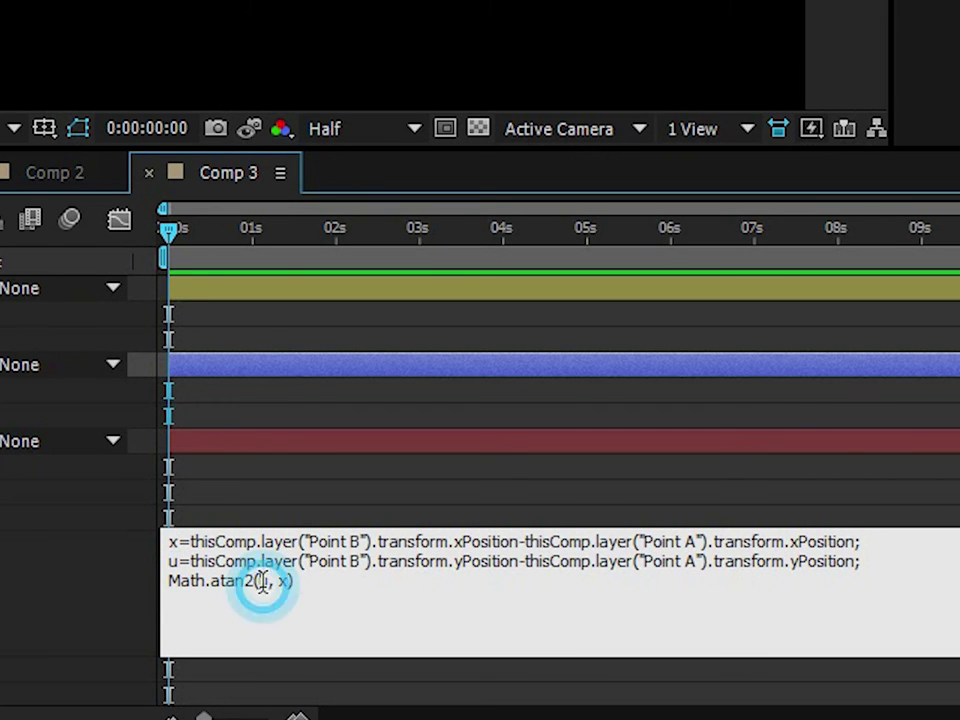
double_click(172, 562)
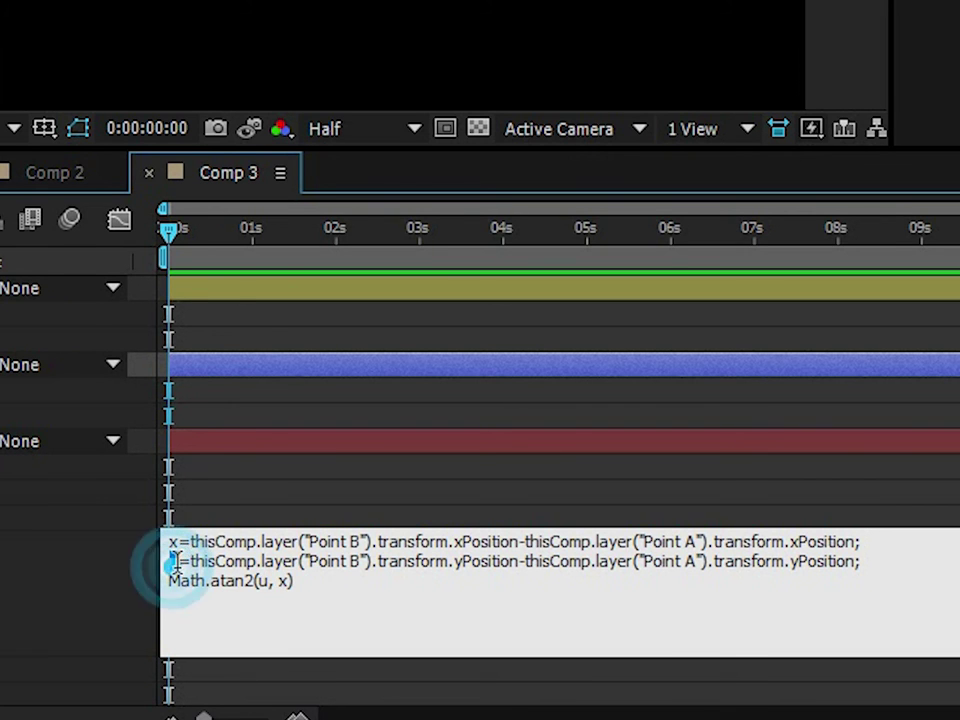
drag(205, 562, 920, 556)
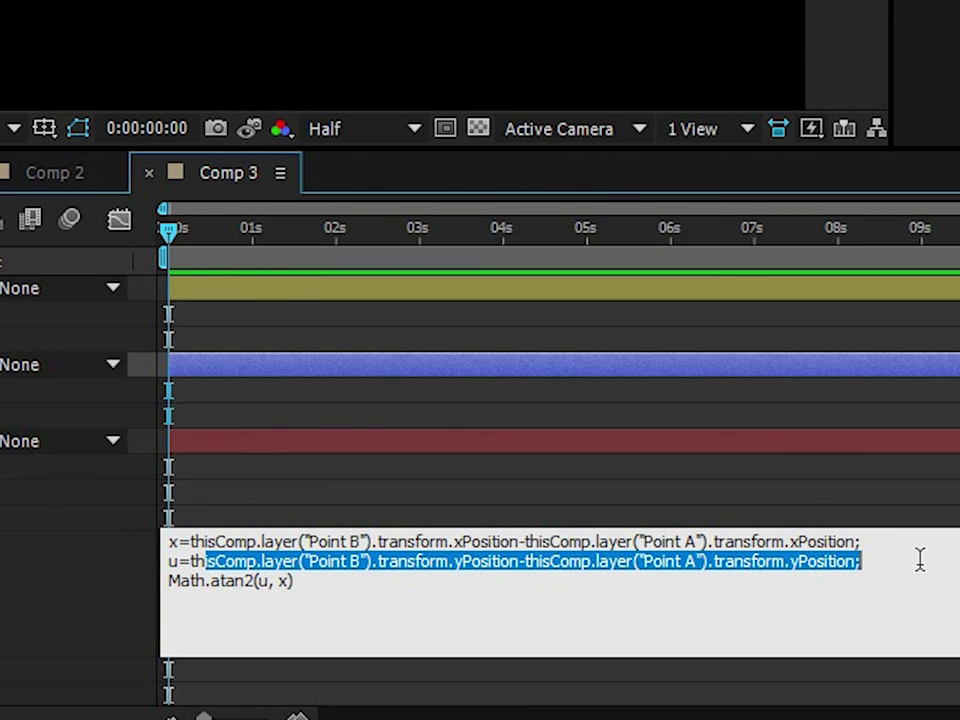
click(301, 607)
drag(167, 583, 265, 587)
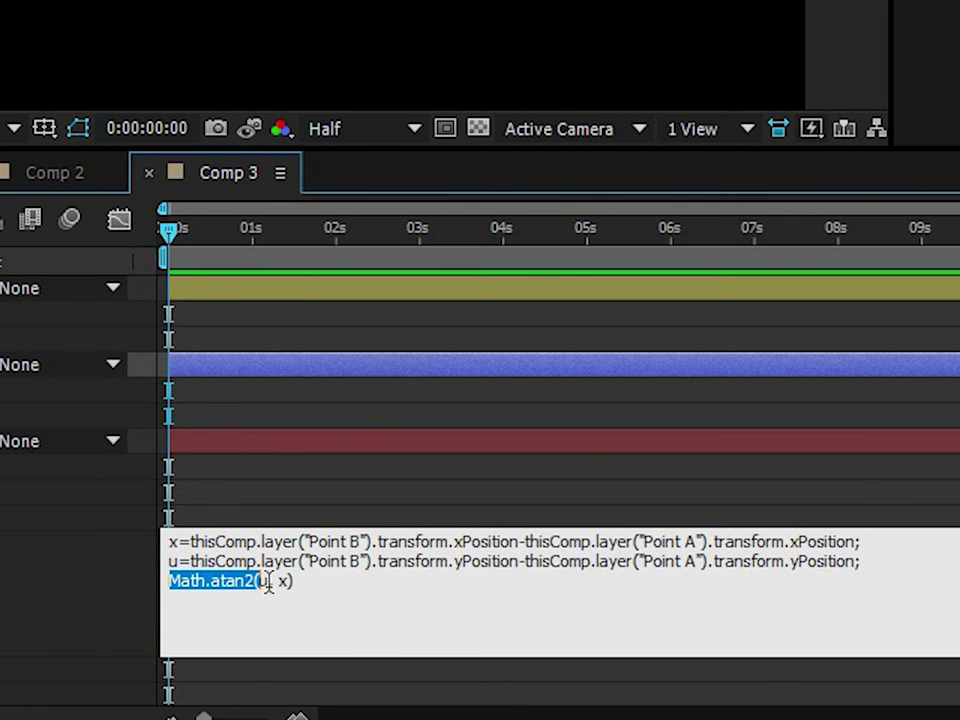
double_click(263, 583)
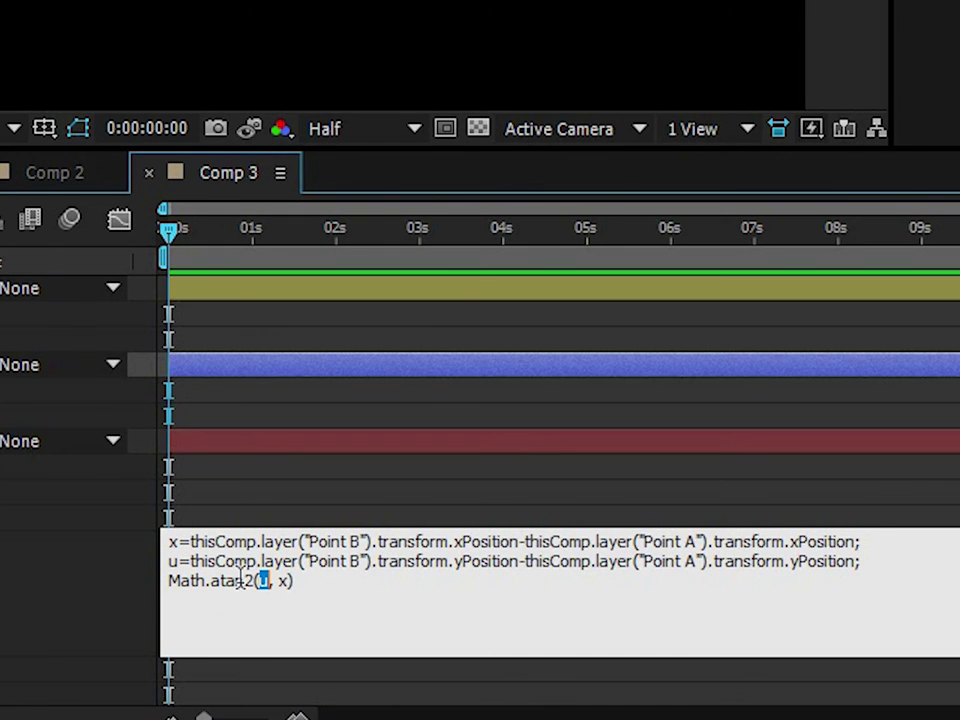
Restore the variable name y in both the definition line and the Math.atan2 arguments.
click(262, 582)
double_click(171, 561)
text(y)
drag(216, 561, 505, 562)
Convert the result from radians to degrees by appending *180/Math.PI after Math.atan2(y, x), and apply the expression.
click(327, 586)
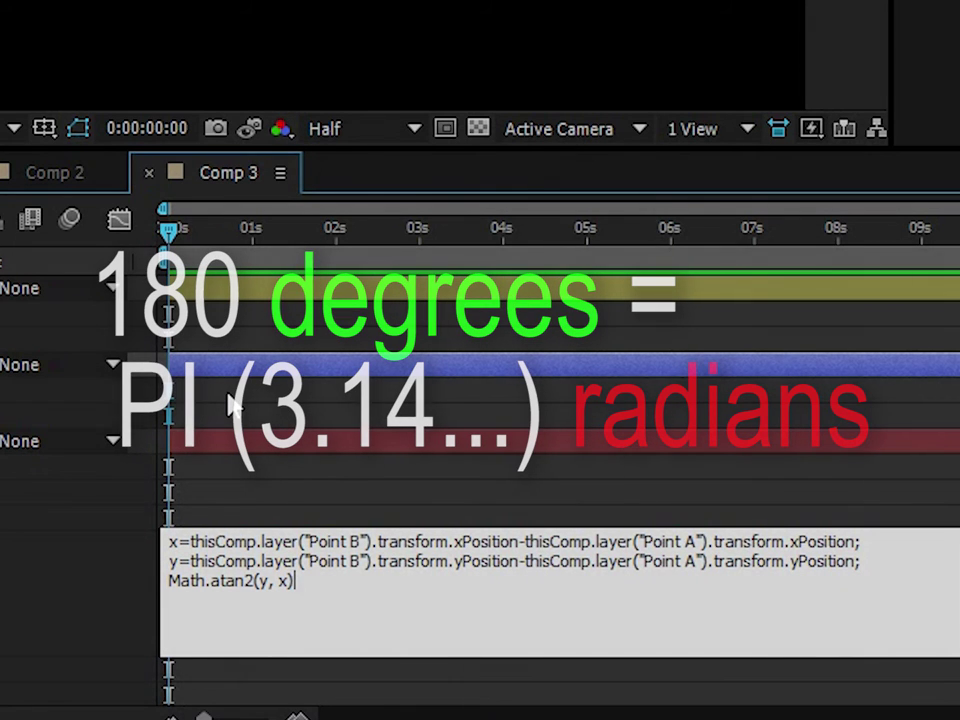
text(*)
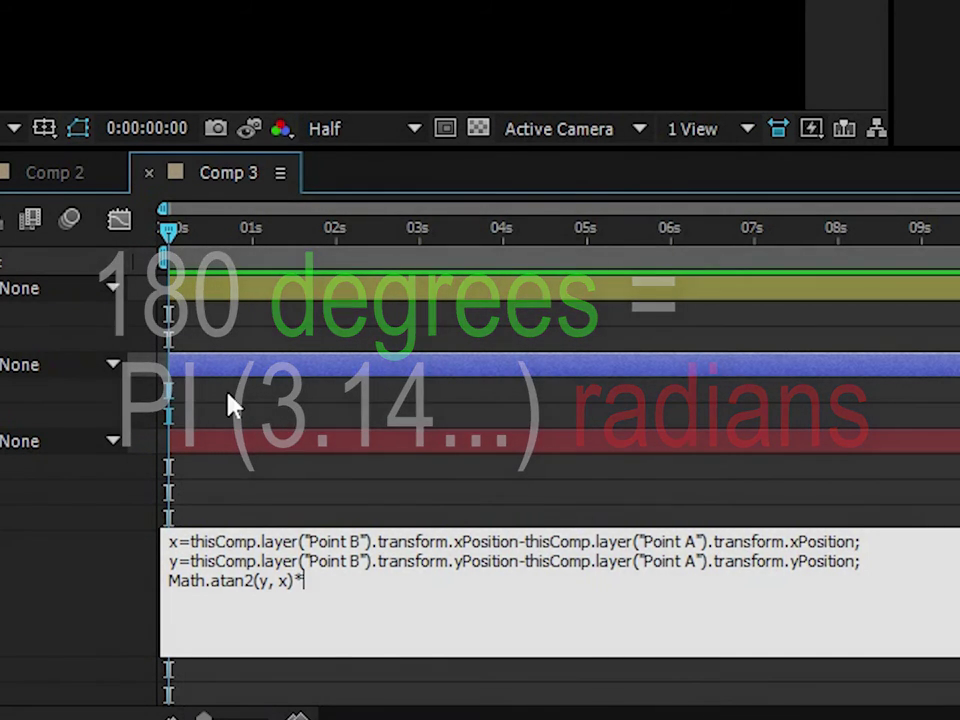
text(180/Math.PI)
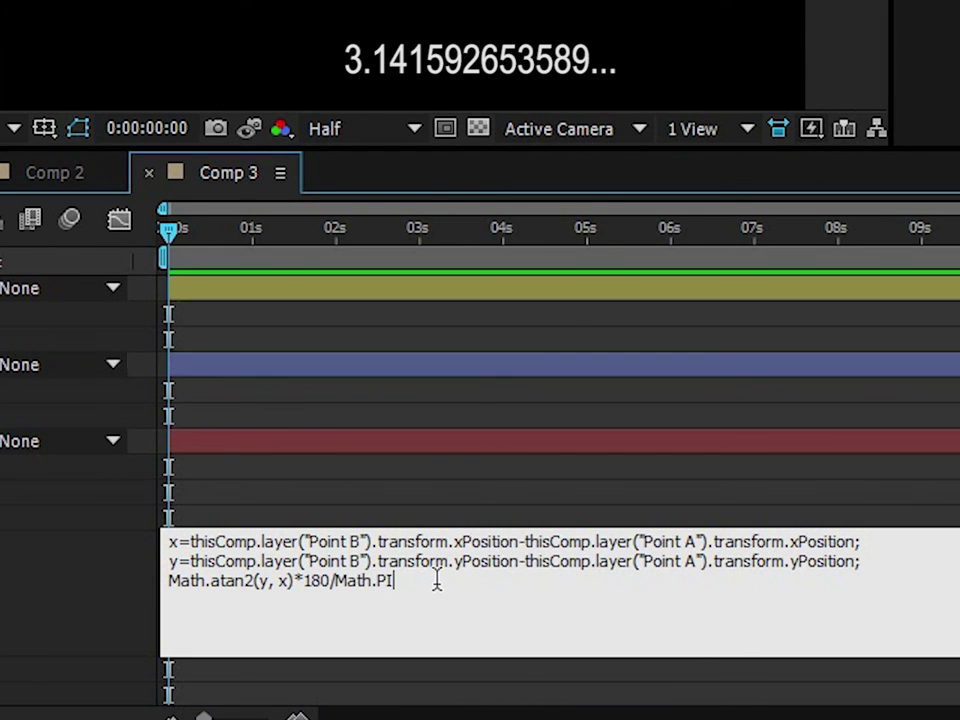
drag(432, 579, 343, 592)
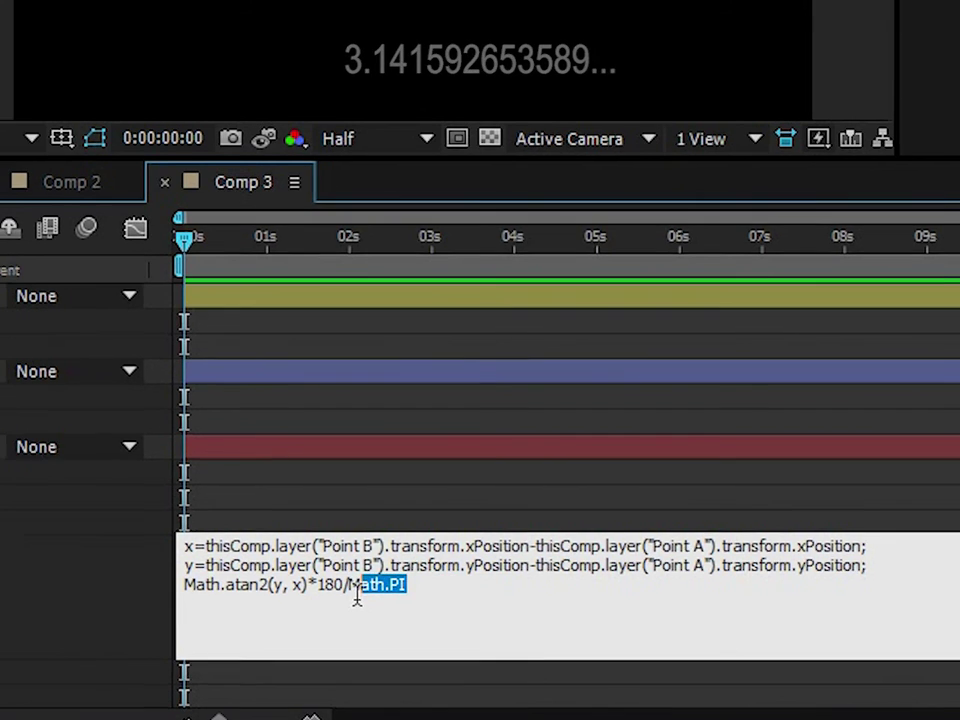
click(140, 612)
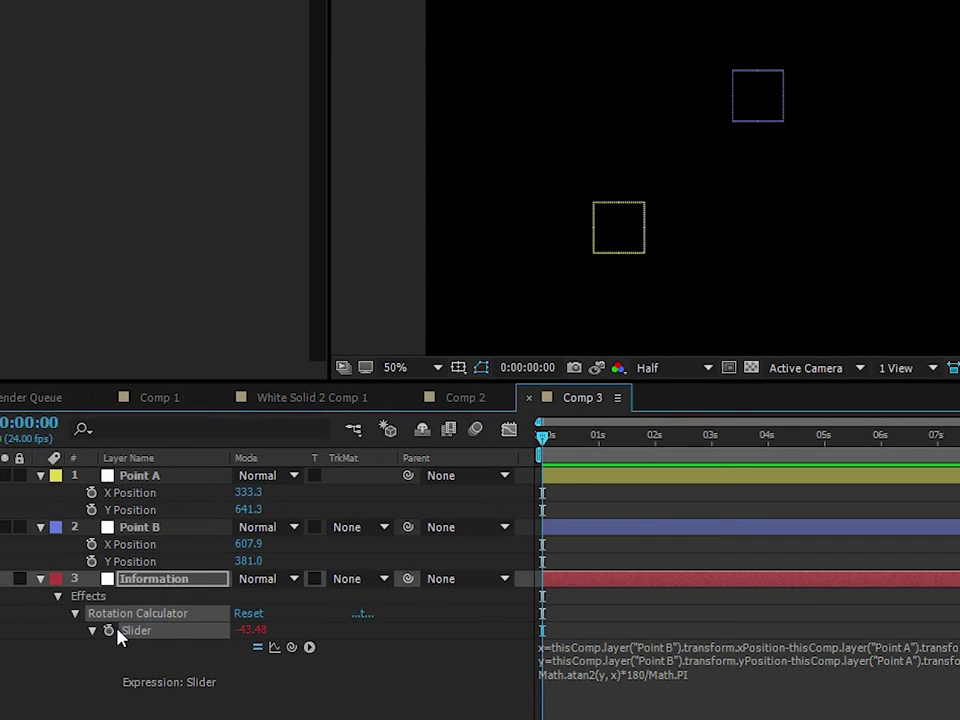
click(746, 696)
drag(731, 681, 533, 690)
triple_click(600, 677)
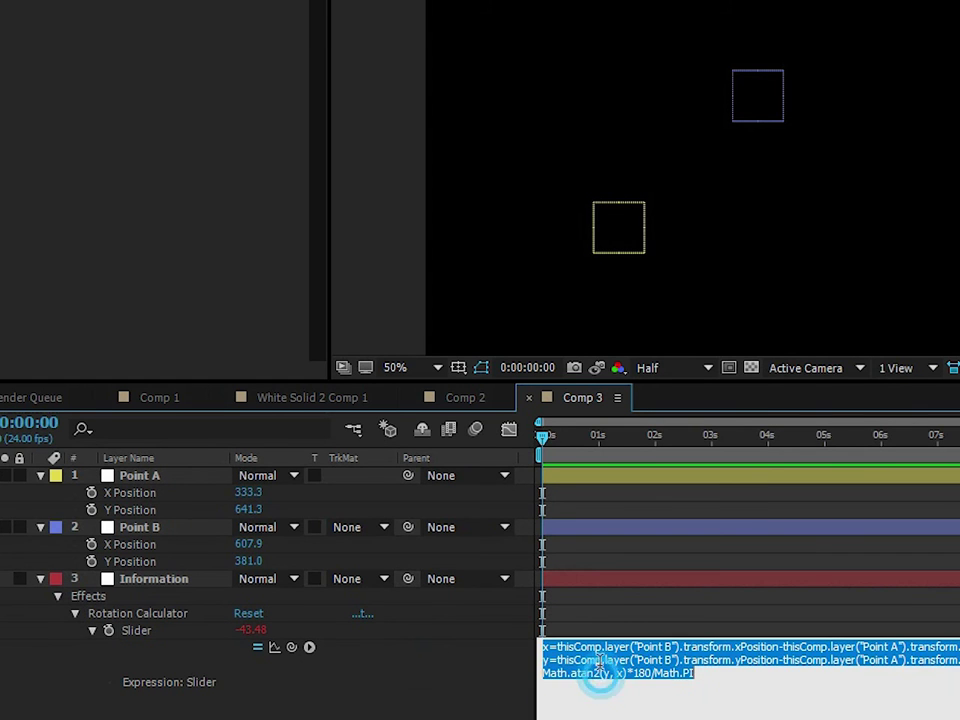
click(250, 630)
click(339, 700)
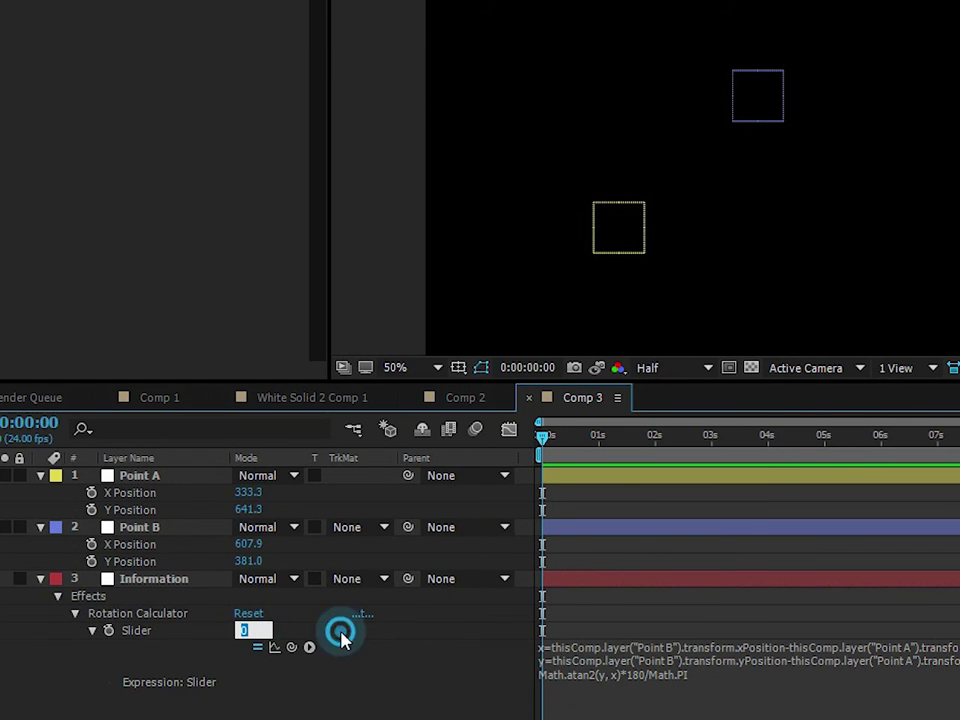
Test the angle calculation by moving Point B to about 638, 467, and leave all layers deselected.
drag(741, 107, 613, 126)
key(F2)
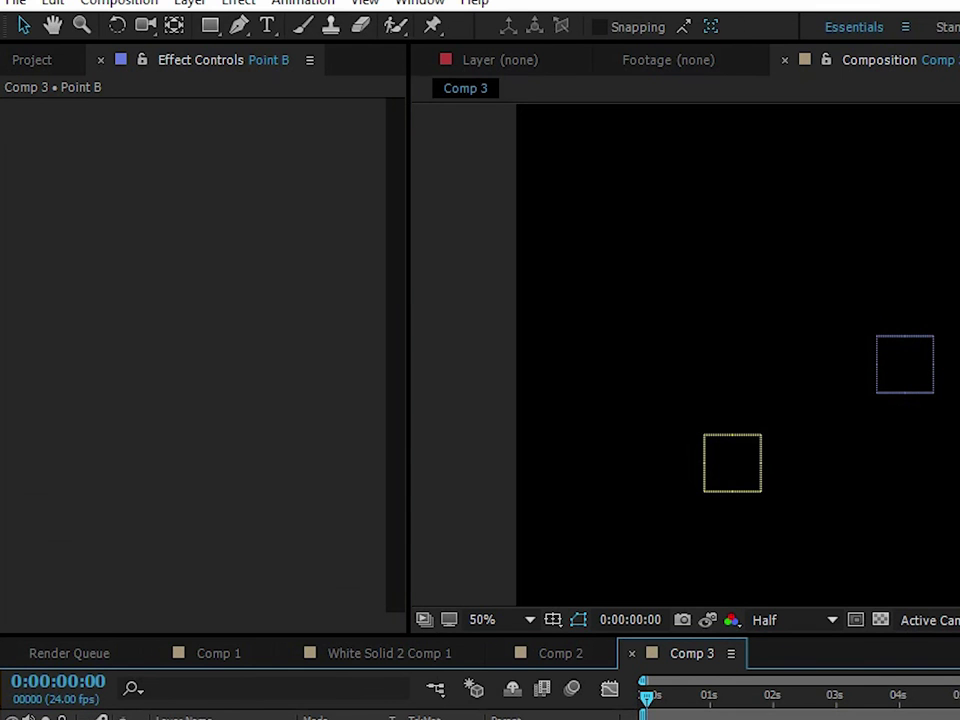
Create a white solid 1080 px wide and 100 px high and reveal its Position property.
key(ctrl+y)
click(165, 82)
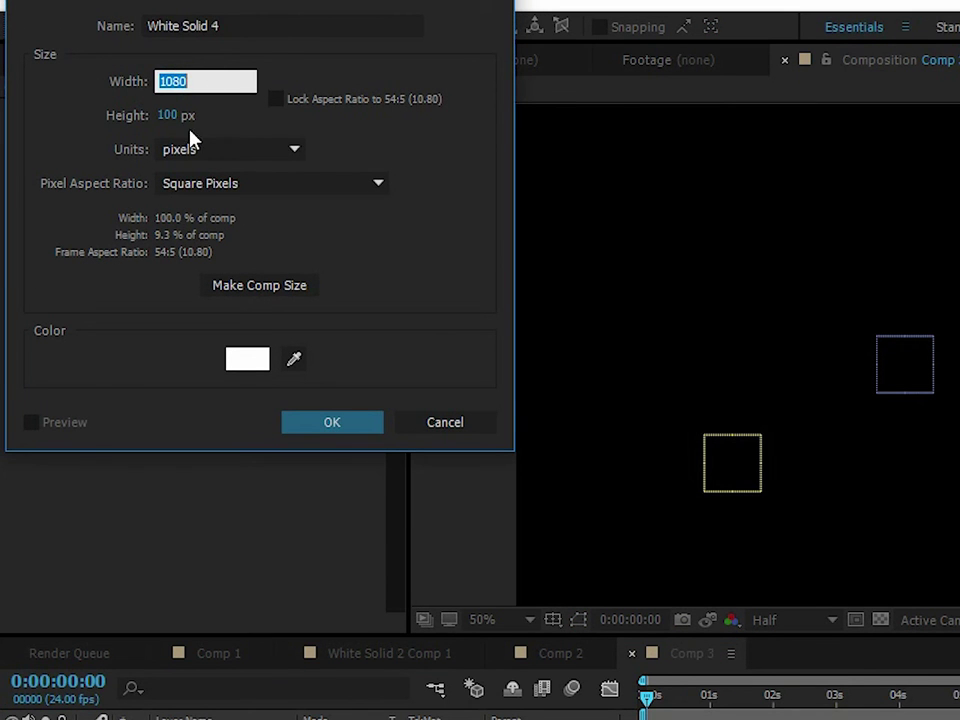
click(345, 418)
key(p)
key(F2)
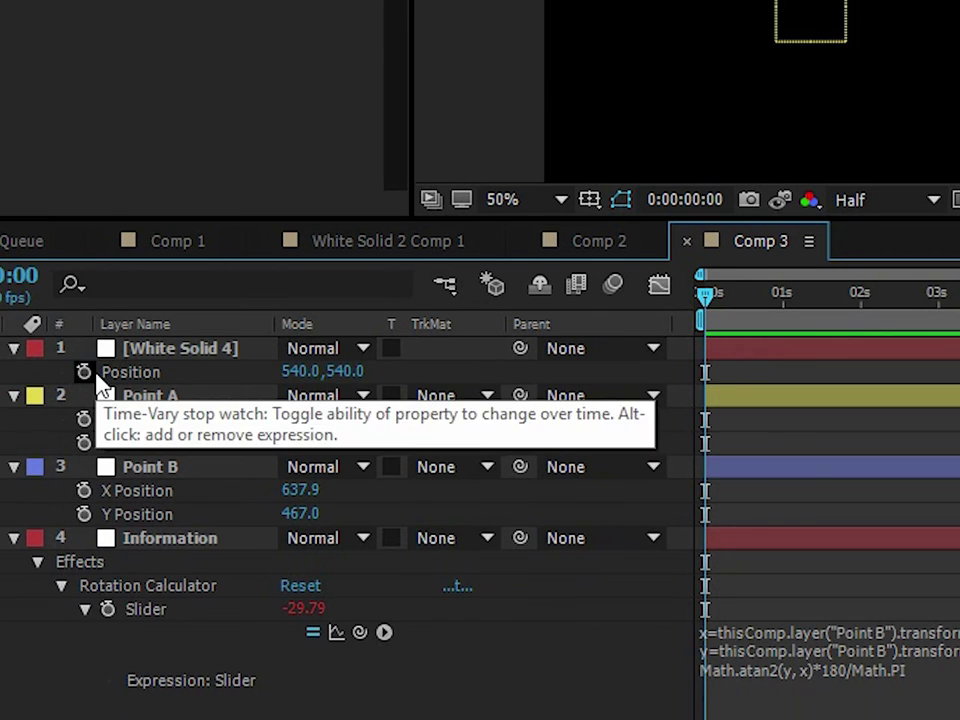
Add an expression to the white solid's Position linked to Point A's X Position, and enlarge the expression field.
alt+click(85, 373)
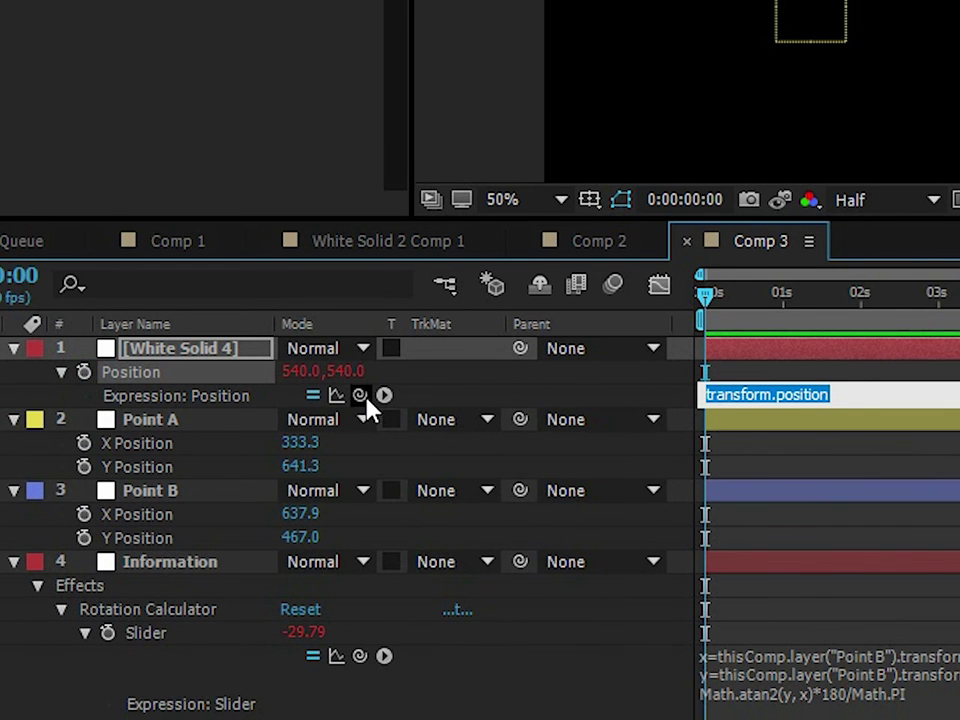
drag(362, 396, 163, 443)
drag(816, 406, 835, 497)
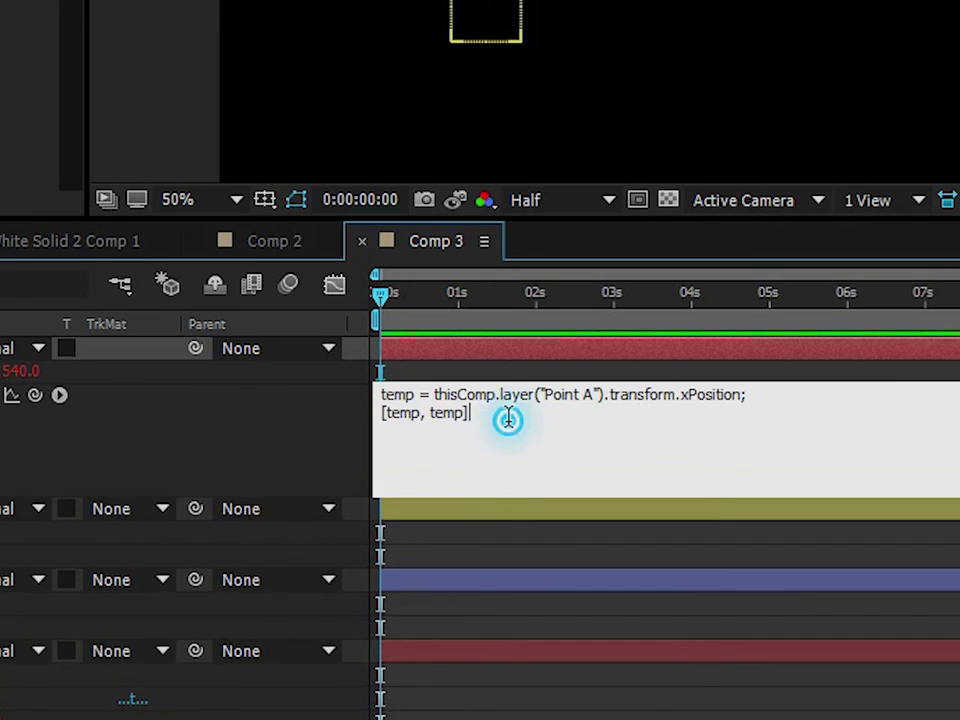
Reduce the solid's Position expression to thisComp.layer("Point A").transform.position; by removing the temp variable and array line.
key(shift+Home)
key(BackSpace)
drag(435, 392, 407, 386)
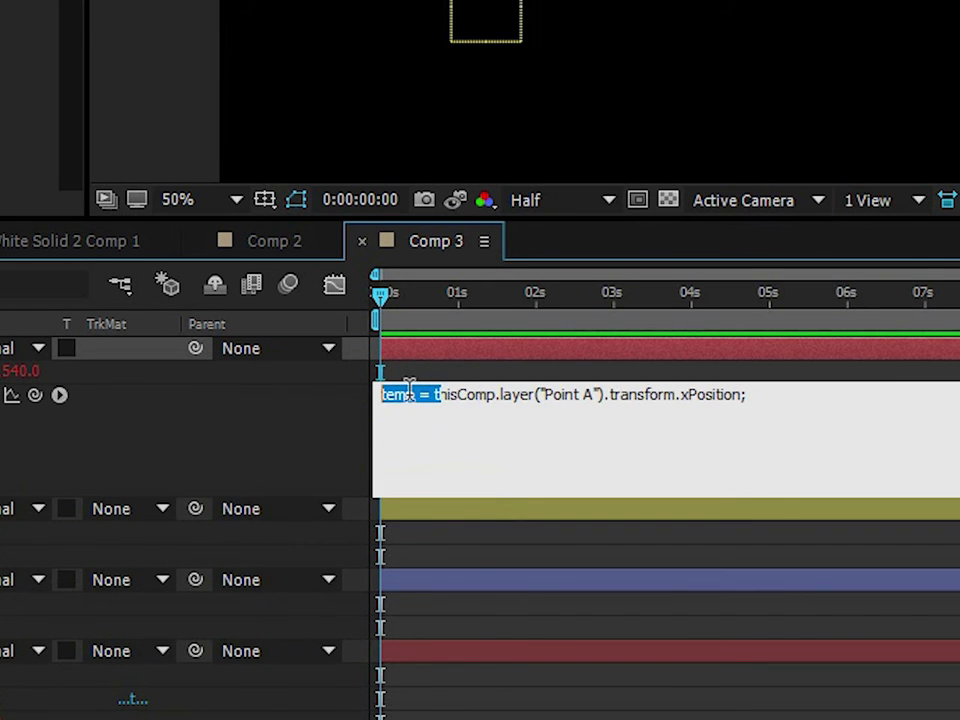
key(BackSpace)
click(640, 394)
key(BackSpace)
key(BackSpace)
text(p)
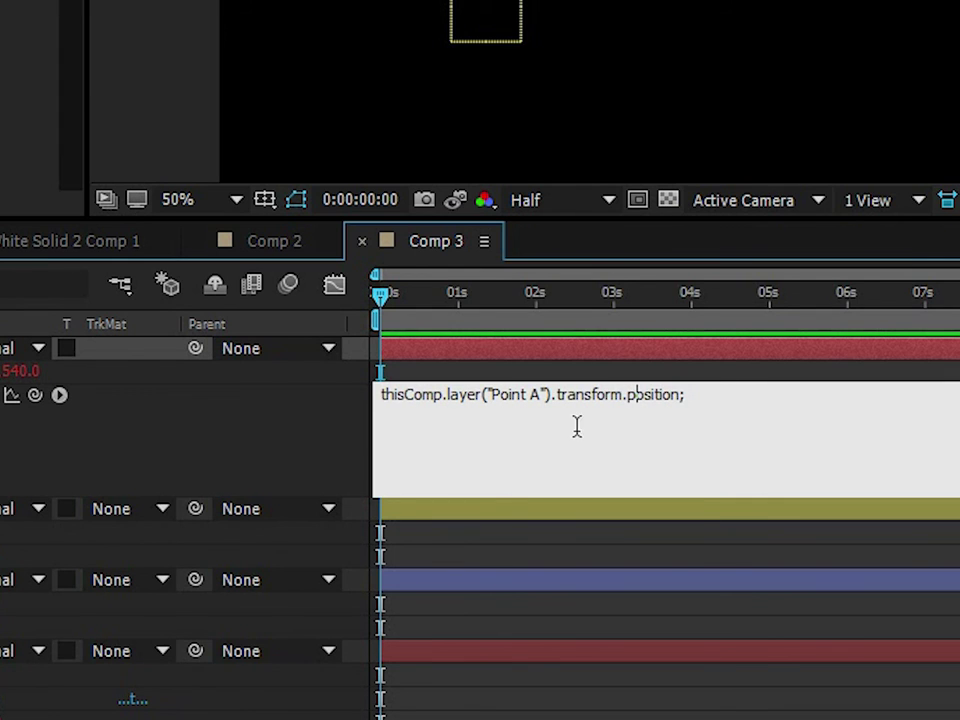
Apply the white solid's Position expression and send the solid to the back of the layer stack.
click(200, 427)
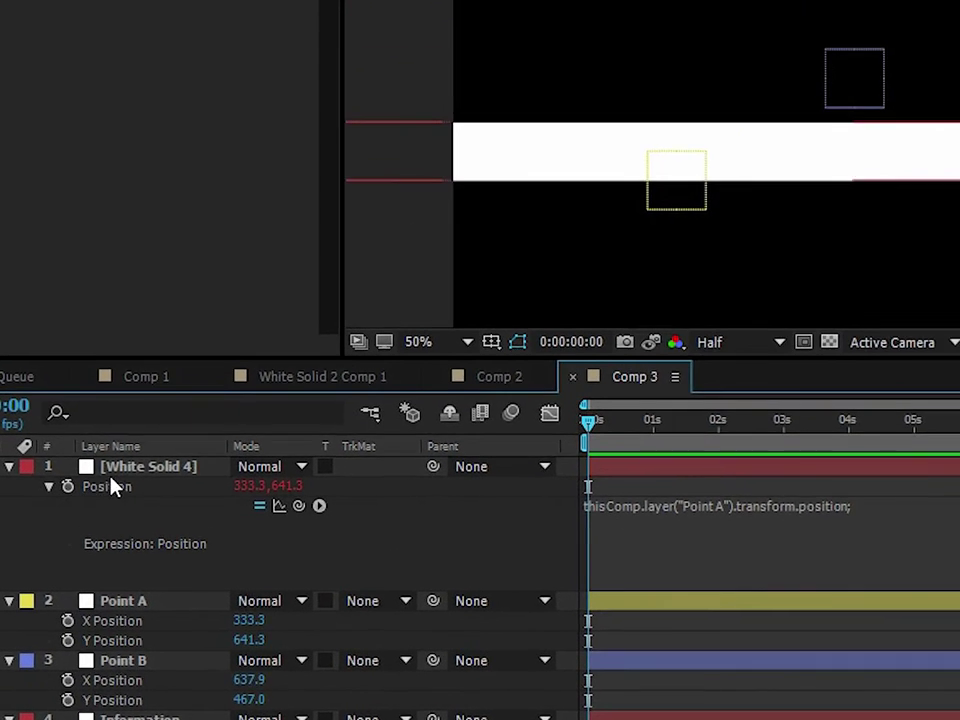
click(121, 443)
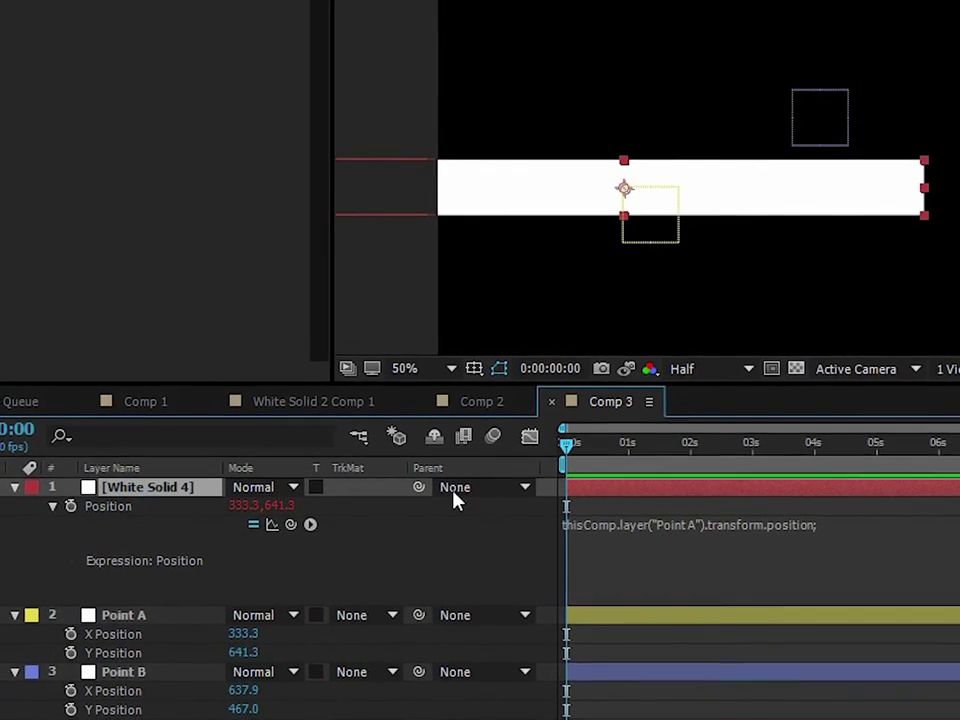
key(ctrl+shift+bracketleft)
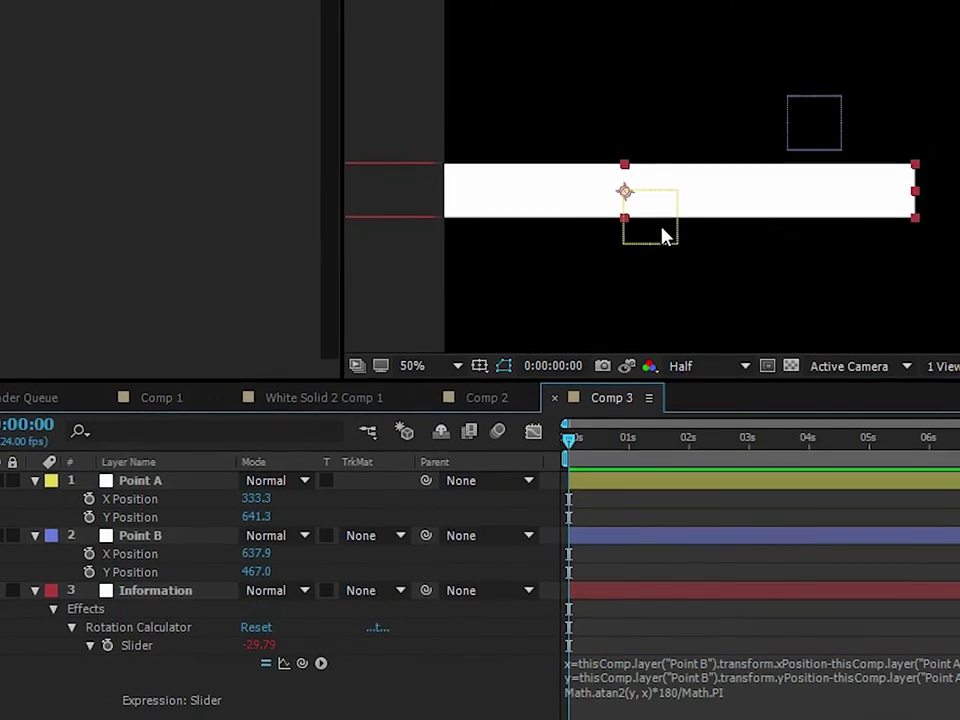
Test the position link by moving Point A to about 299, 655, and select the Information layer.
drag(655, 228, 636, 240)
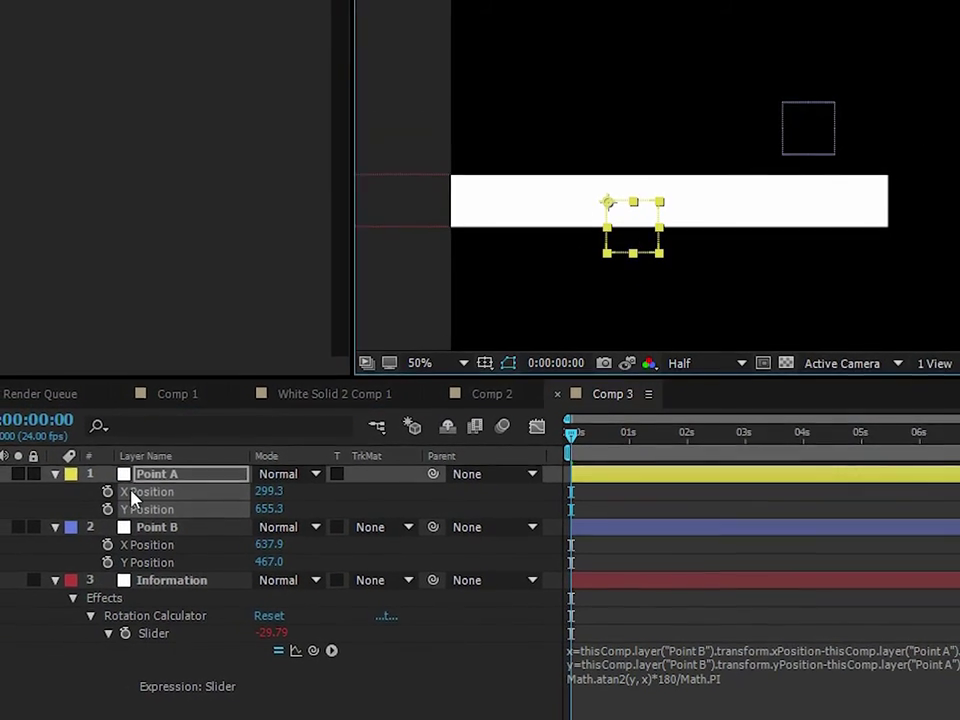
click(396, 677)
click(171, 476)
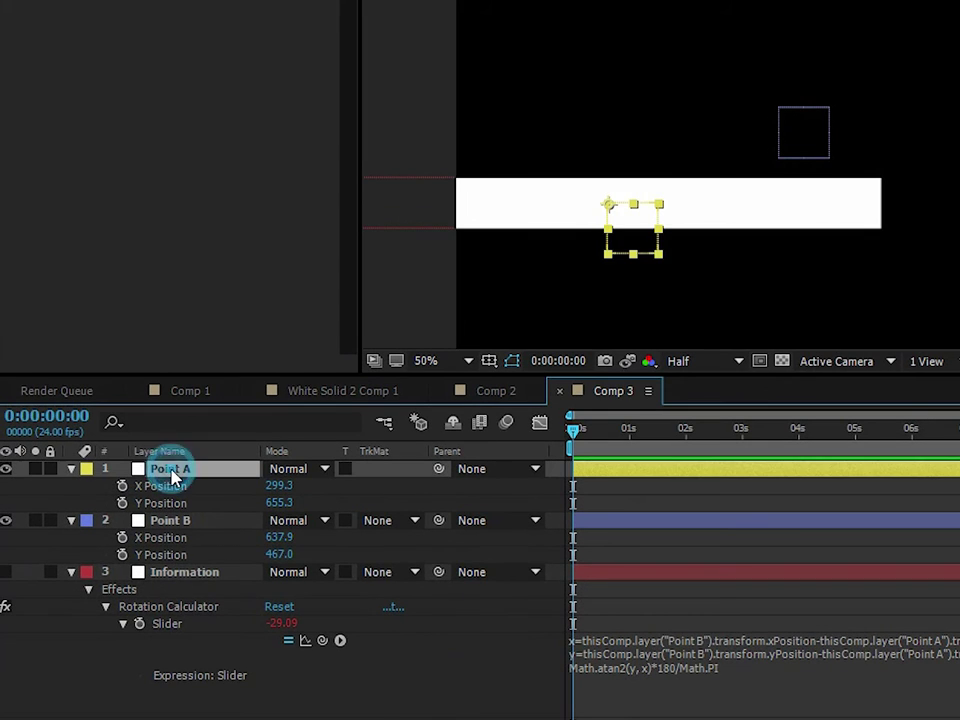
click(195, 580)
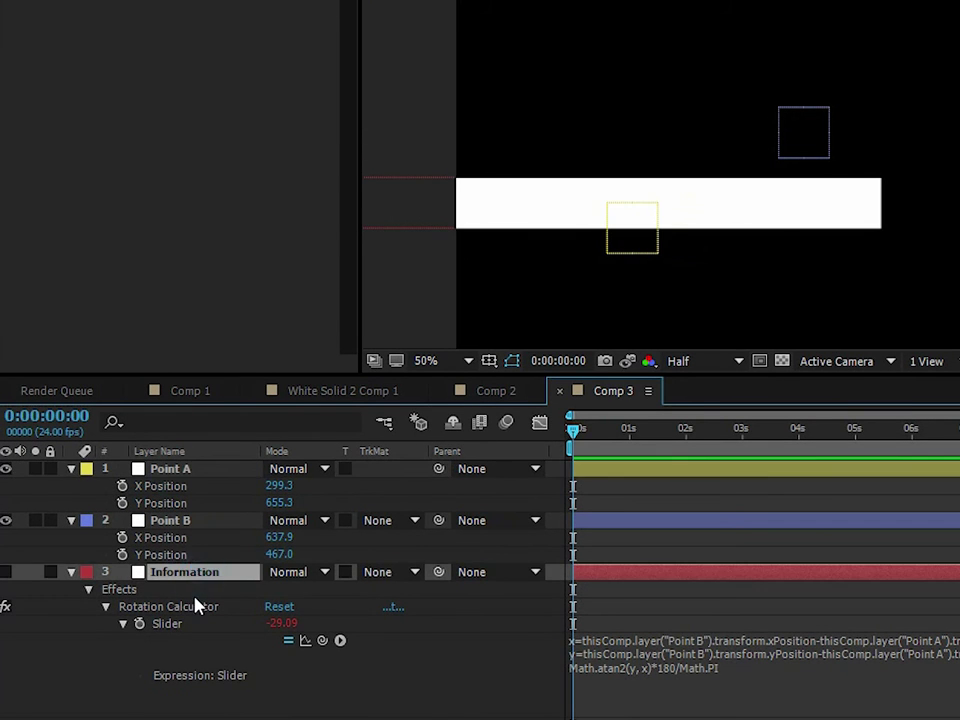
Rename the white solid layer as Object.
scroll(193, 600, down, 3)
click(185, 641)
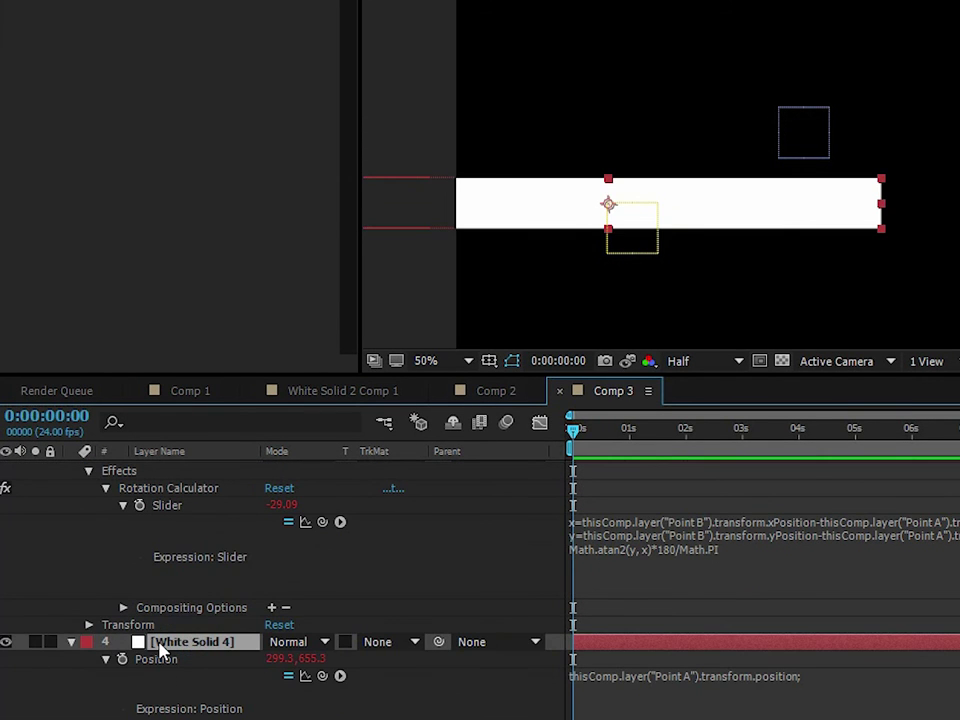
key(Return)
text(Object)
key(Return)
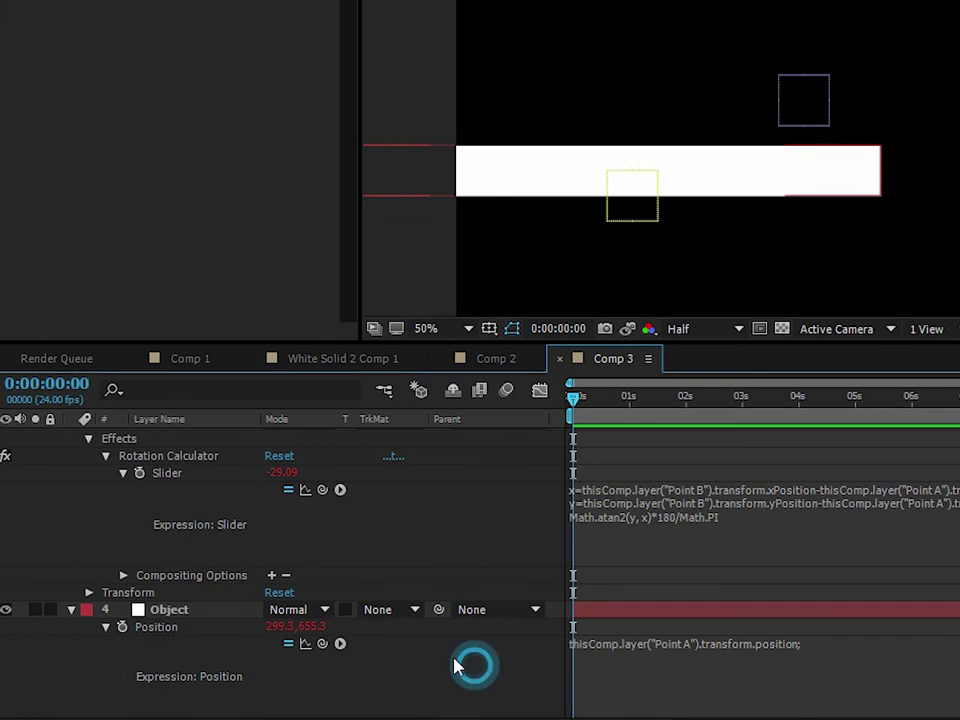
Reveal Object's Rotation and add an expression linking it to the Rotation Calculator's Slider on the Information layer.
click(214, 610)
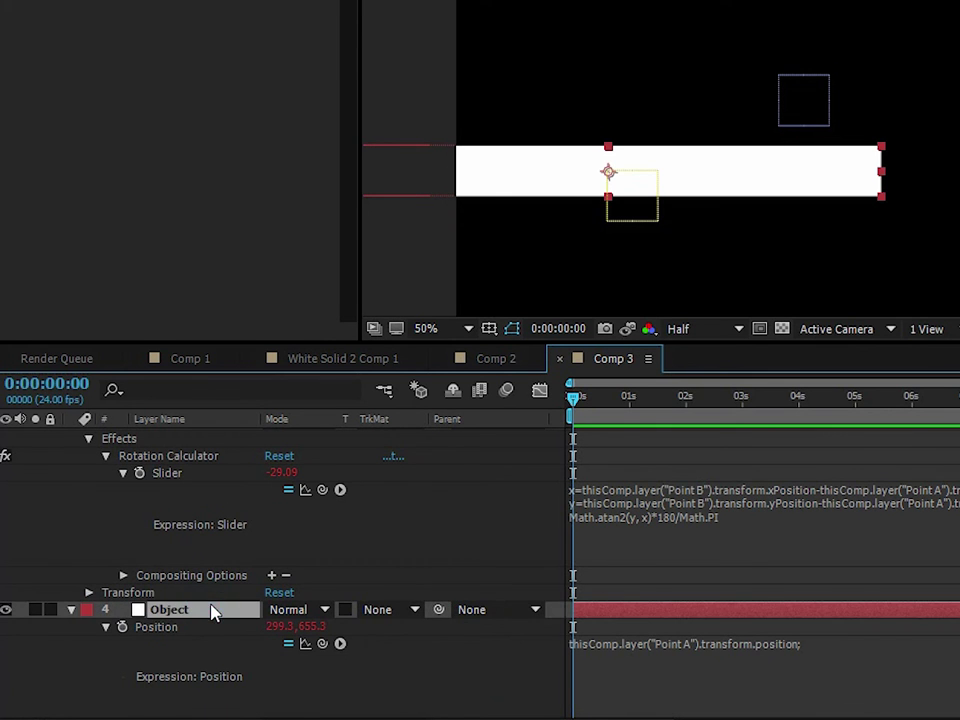
key(r)
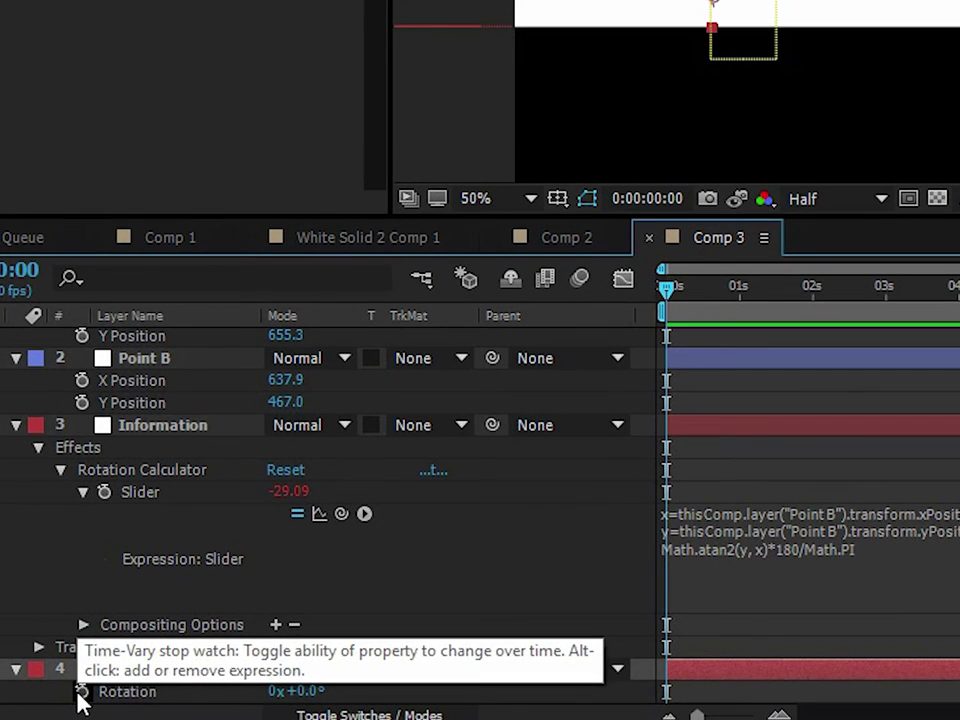
alt+click(107, 704)
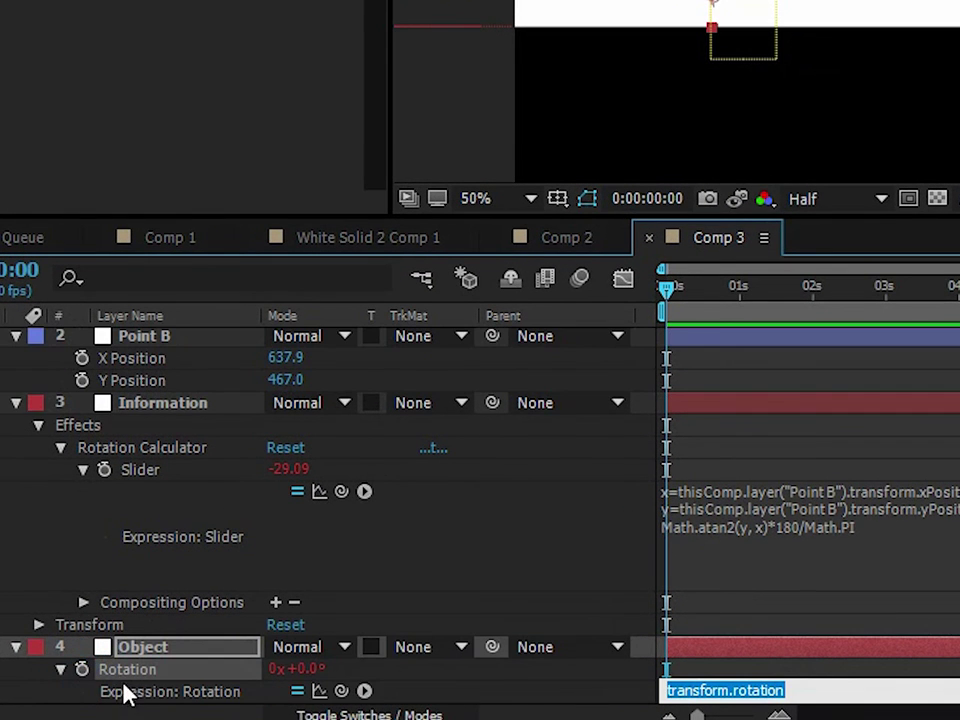
drag(343, 692, 163, 478)
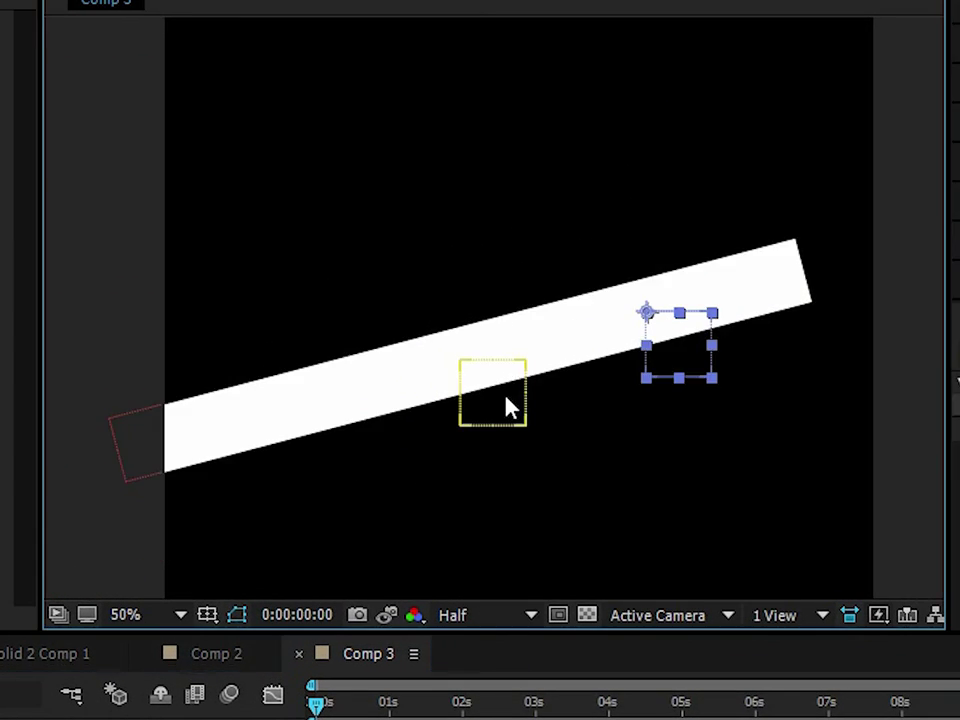
Test the rotation rig by repeatedly moving Point A and Point B, leaving Point B at about 708, 381.
drag(510, 407, 767, 390)
drag(664, 339, 491, 420)
drag(730, 385, 551, 422)
drag(489, 420, 325, 400)
drag(626, 408, 480, 335)
drag(381, 429, 679, 308)
drag(505, 350, 492, 372)
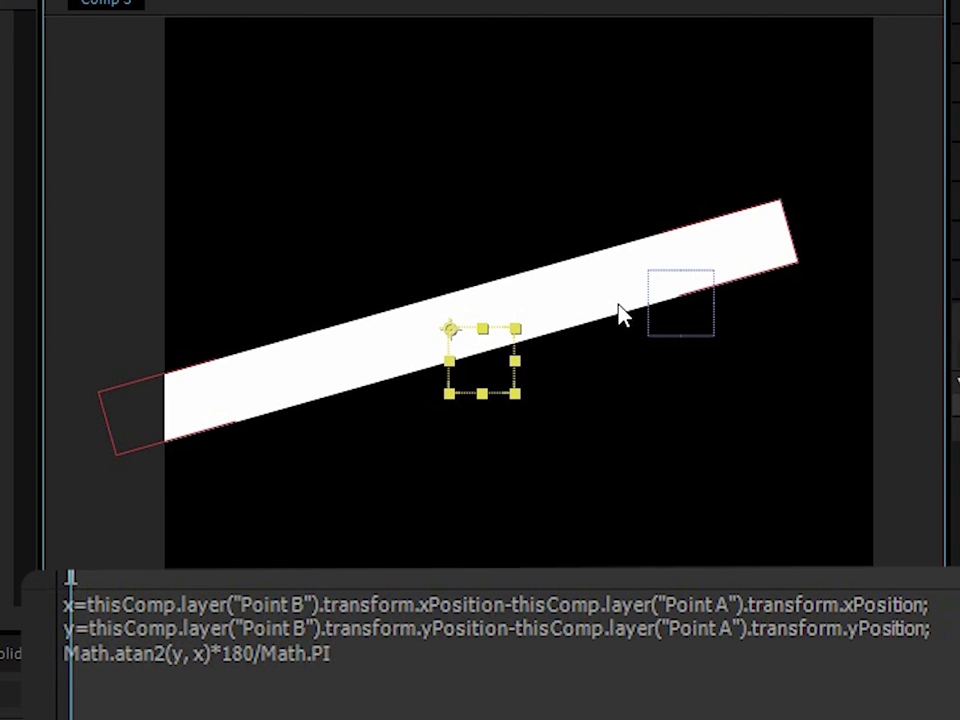
drag(662, 290, 643, 257)
Examine the Math.atan2 line of the Rotation Calculator's expression, moving Point A to about 433, 573 as a check.
click(209, 633)
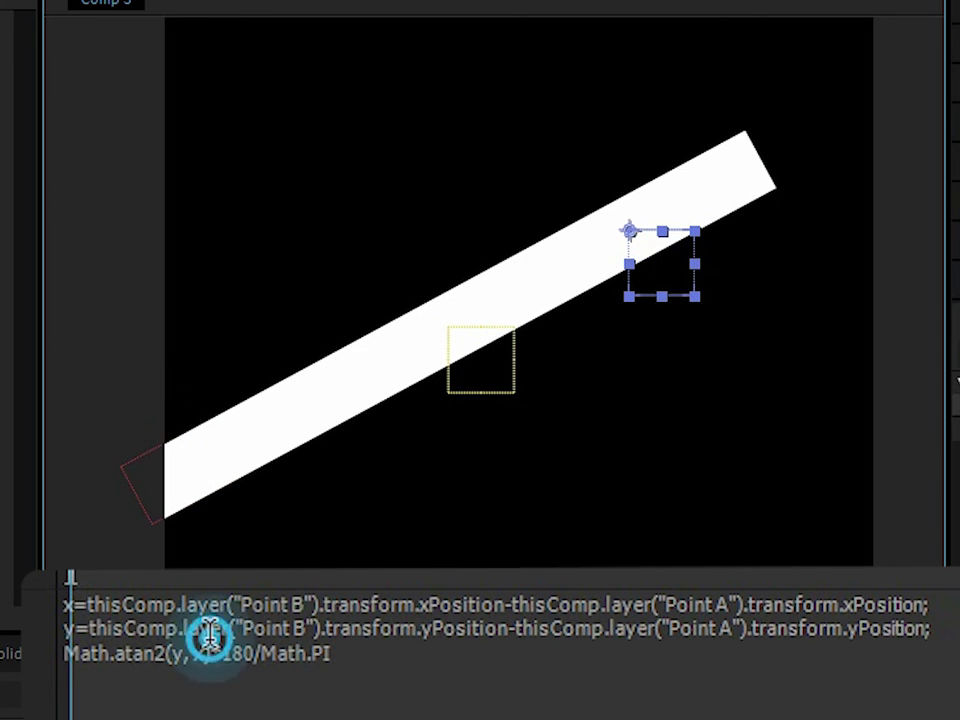
drag(233, 650, 162, 660)
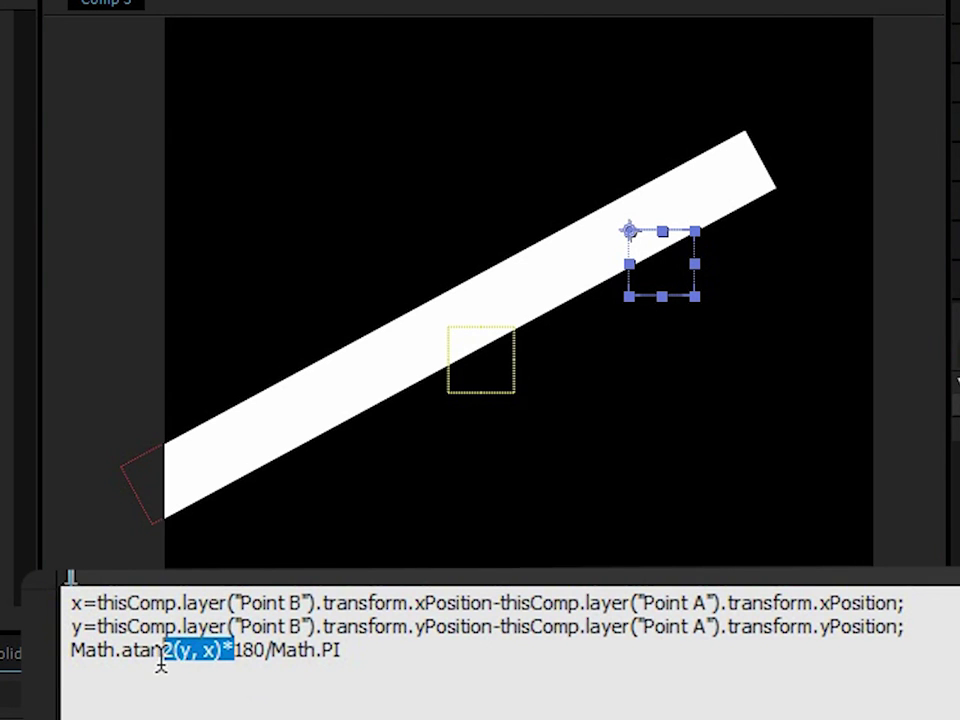
click(354, 650)
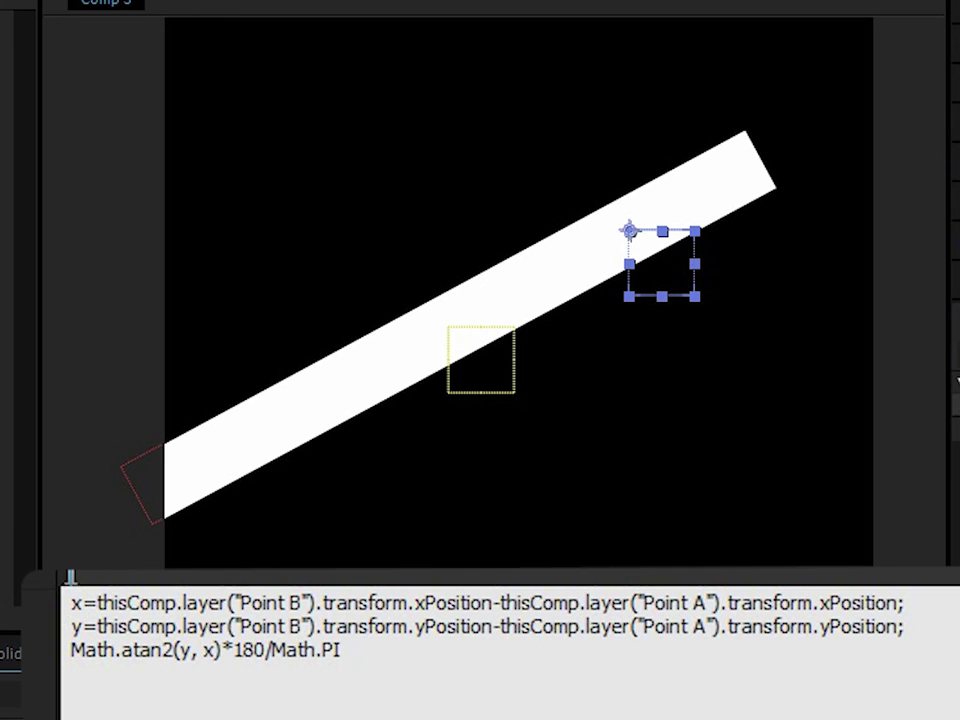
click(484, 378)
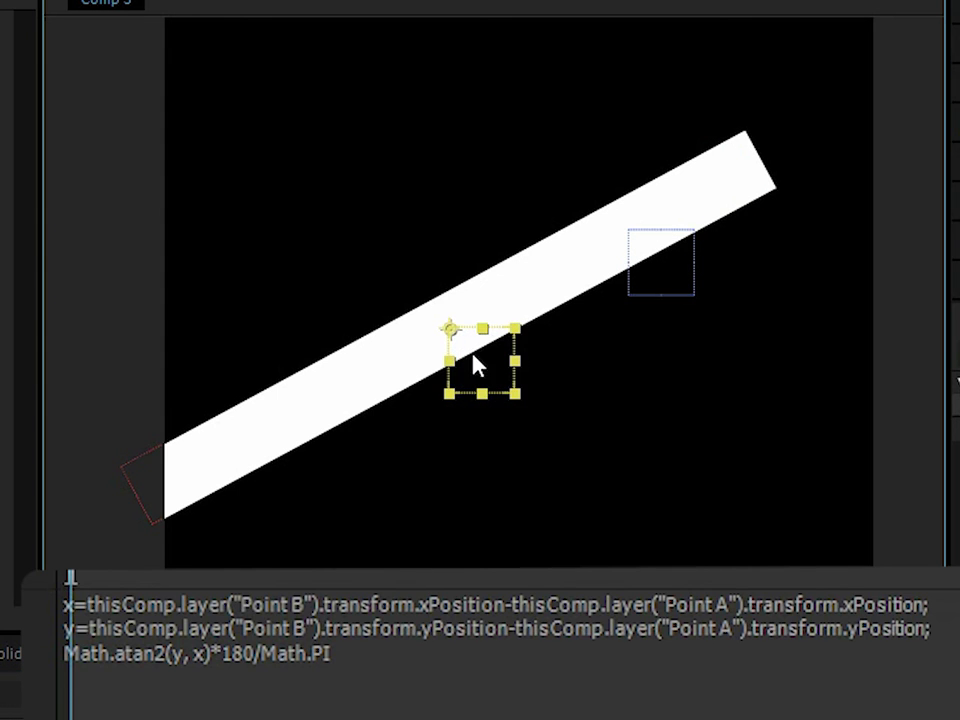
drag(478, 369, 472, 400)
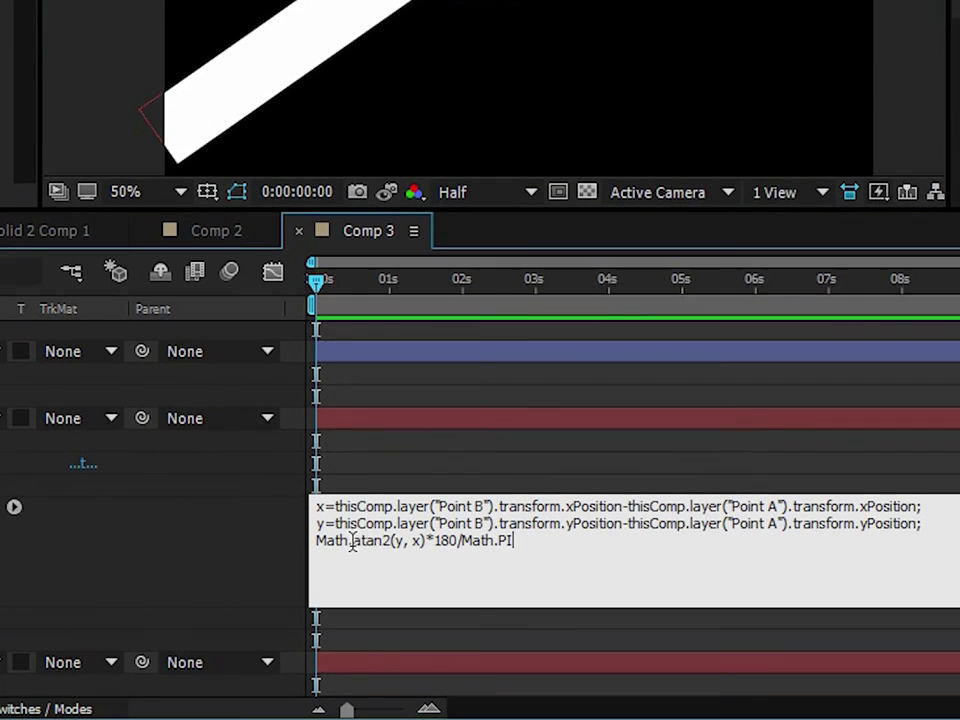
drag(352, 580, 408, 541)
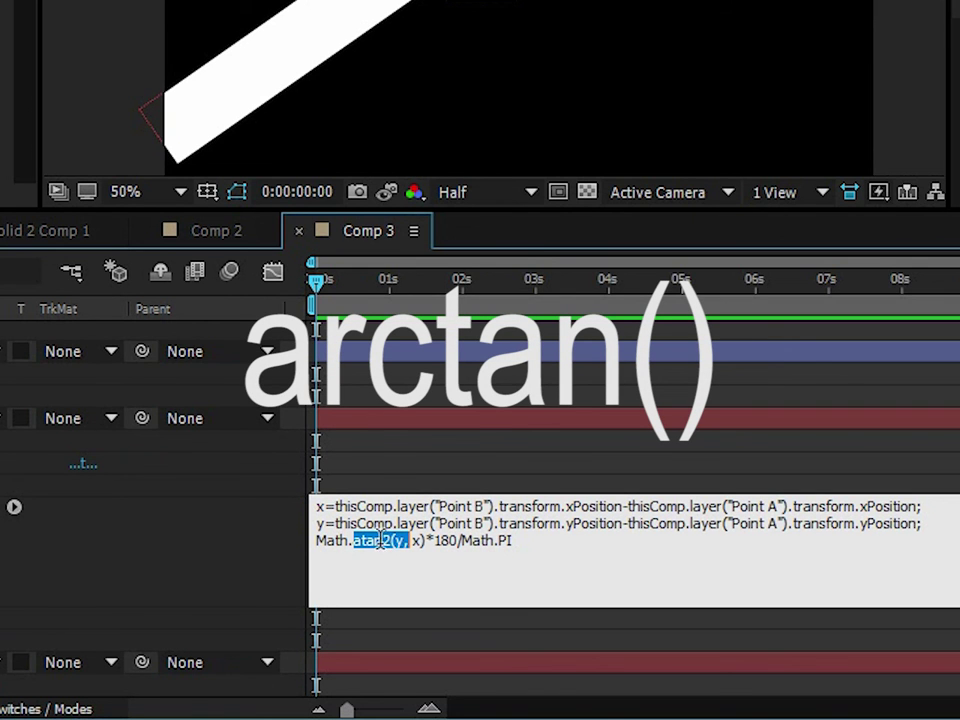
click(380, 541)
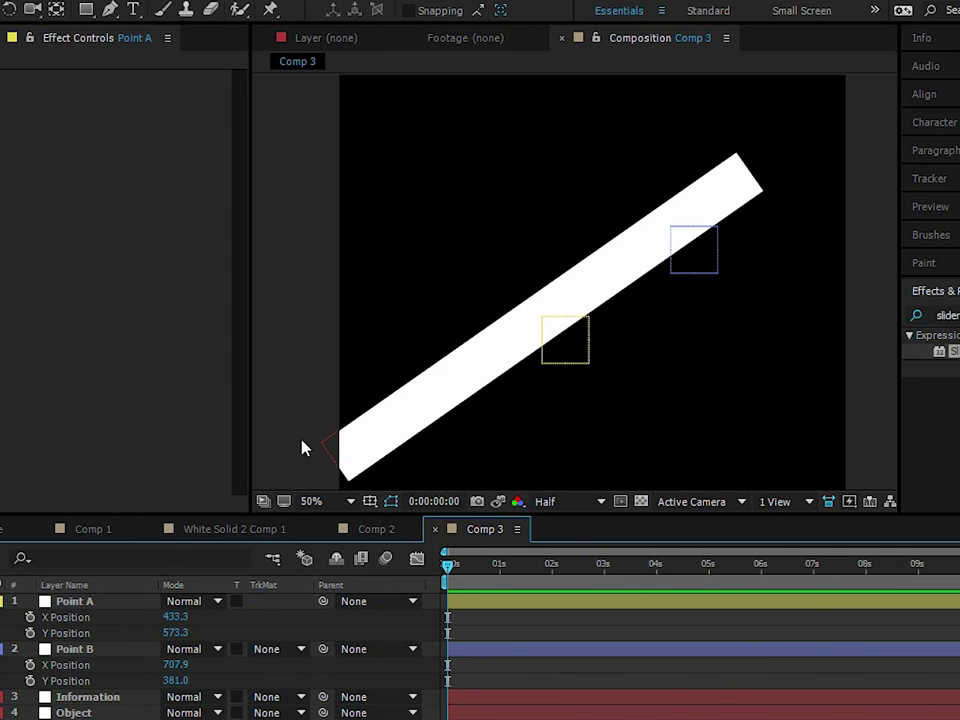
Move Point A to about 439, 387 and set the Object layer's horizontal Anchor Point value to 0.
drag(552, 347, 551, 259)
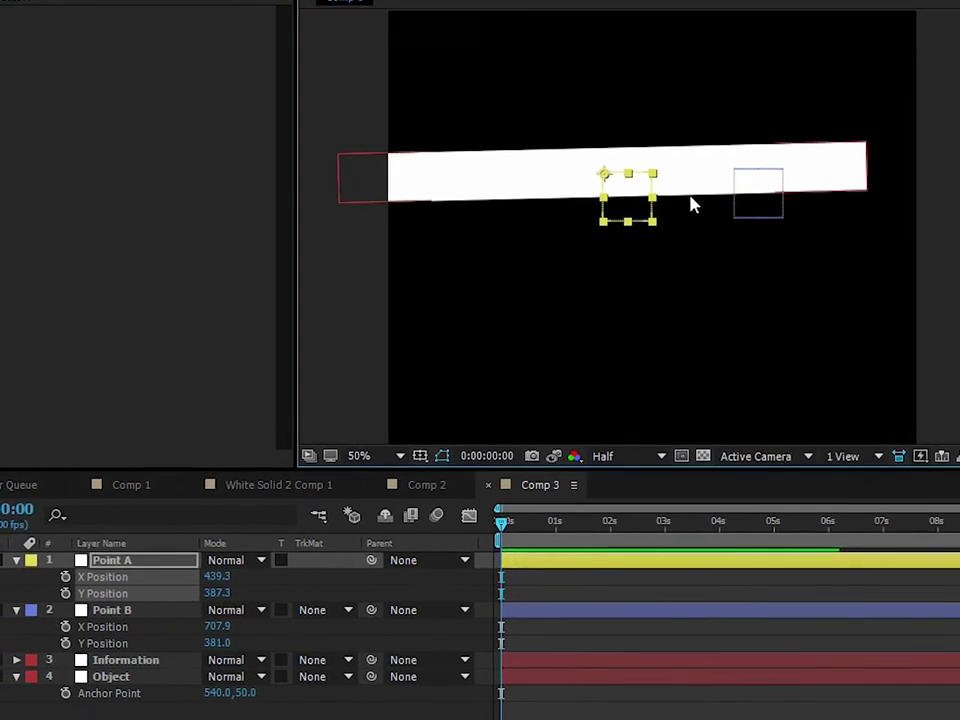
click(136, 651)
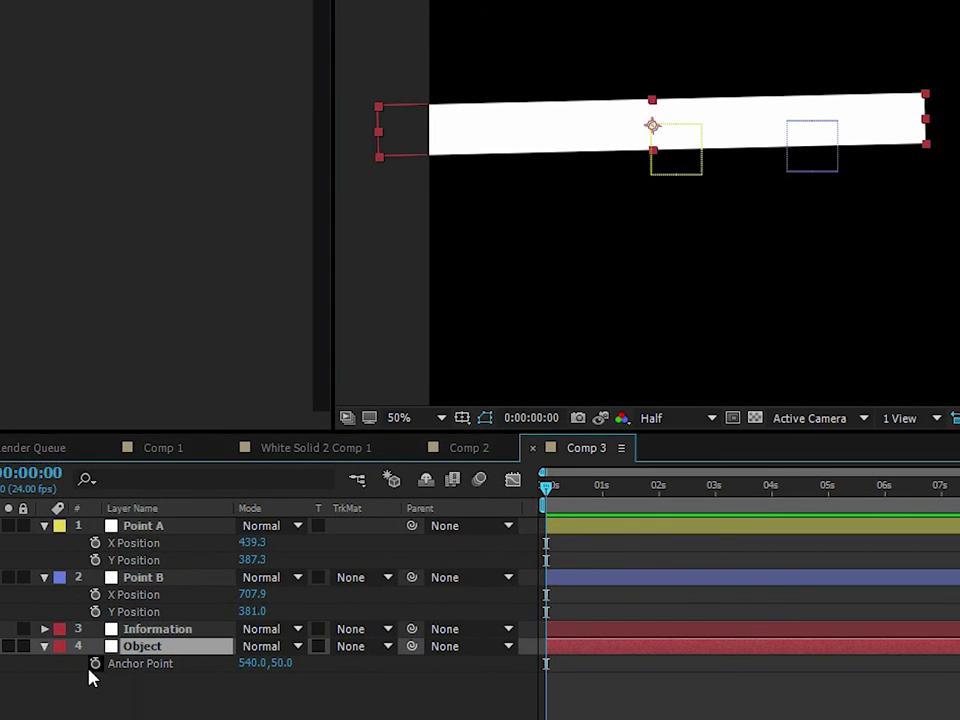
click(245, 664)
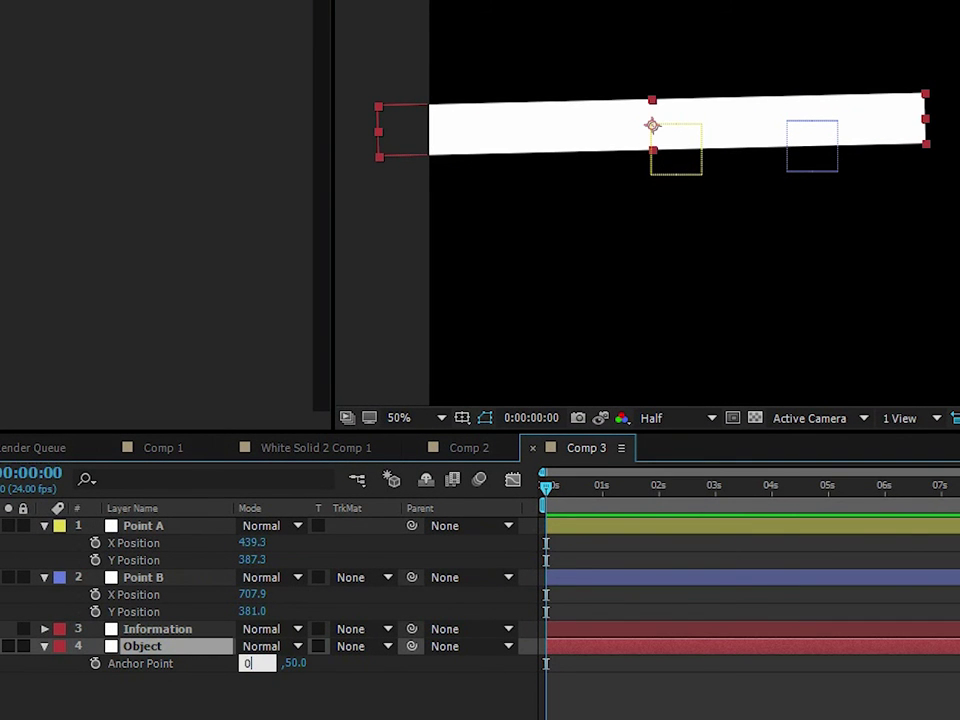
key(Return)
Move Point A to about 31, 653 and Point B to about 634, 487.
drag(677, 150, 511, 198)
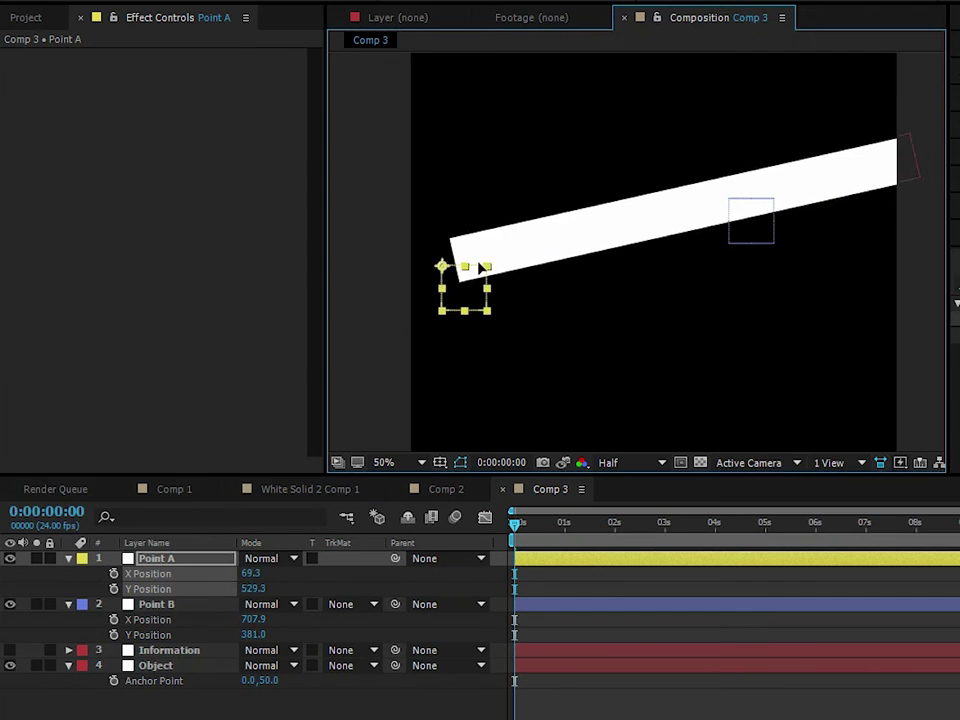
drag(483, 268, 489, 313)
drag(754, 214, 728, 270)
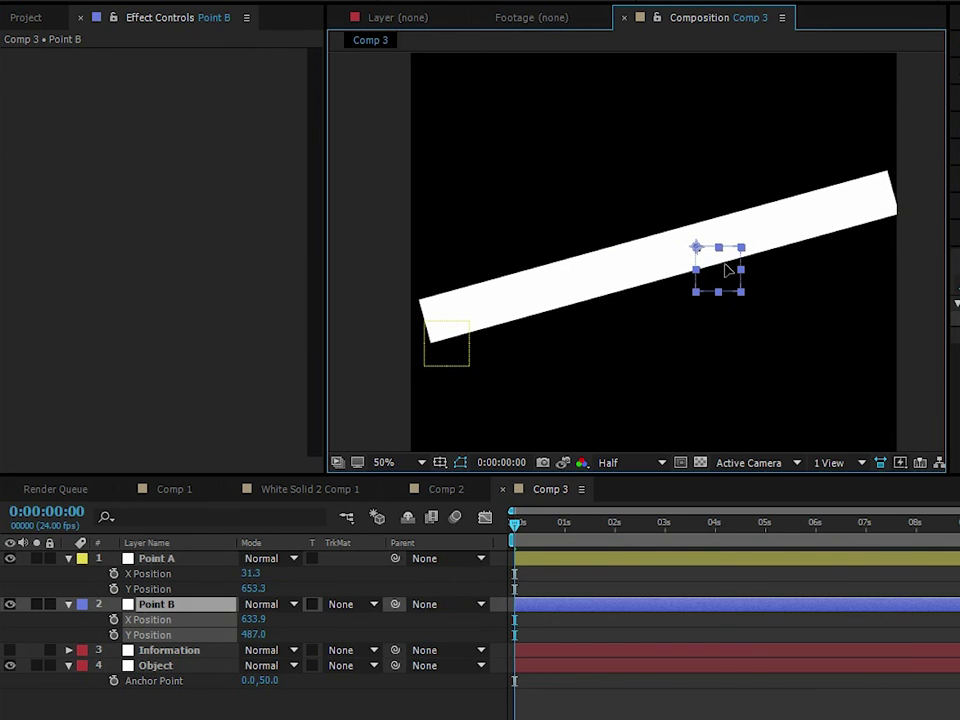
Duplicate the Rotation Calculator effect on the Information layer and rename the copy as Scale Calculator.
click(168, 650)
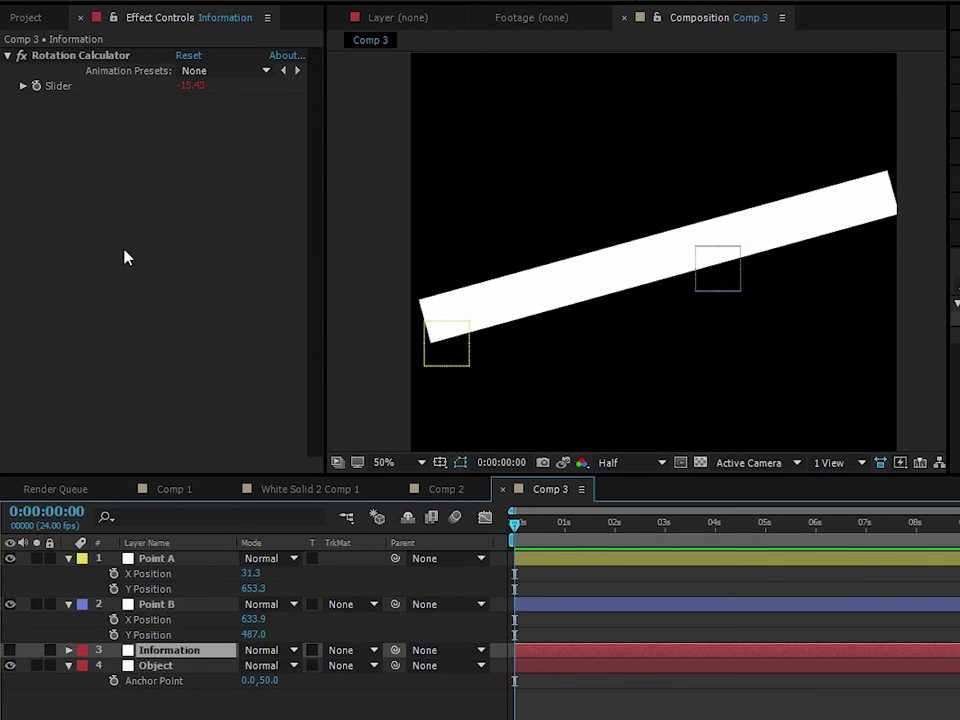
click(118, 290)
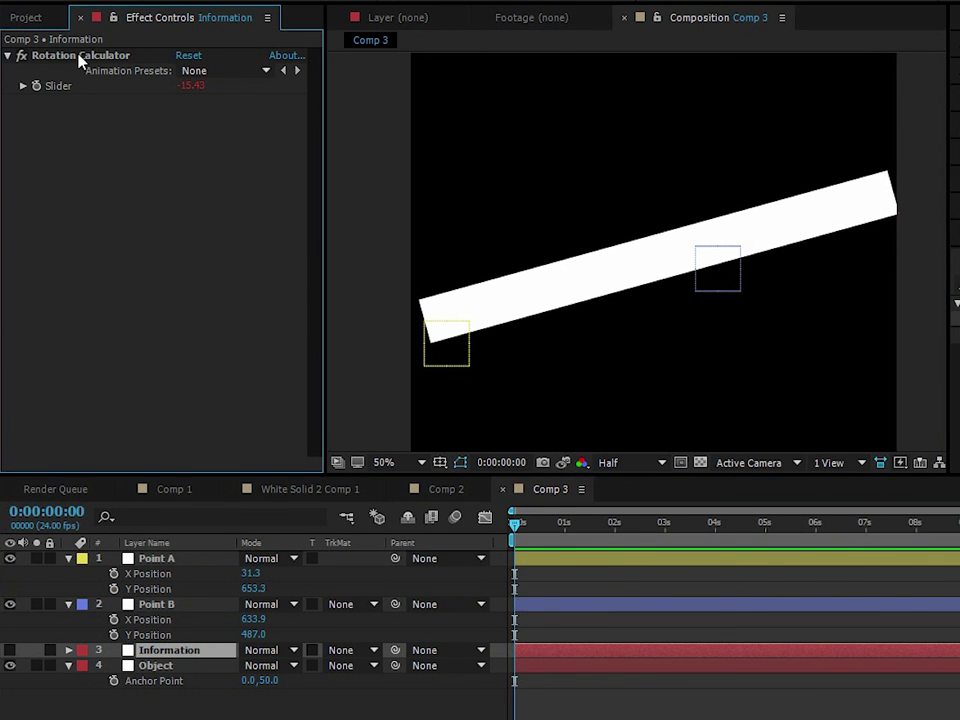
click(80, 56)
key(ctrl+d)
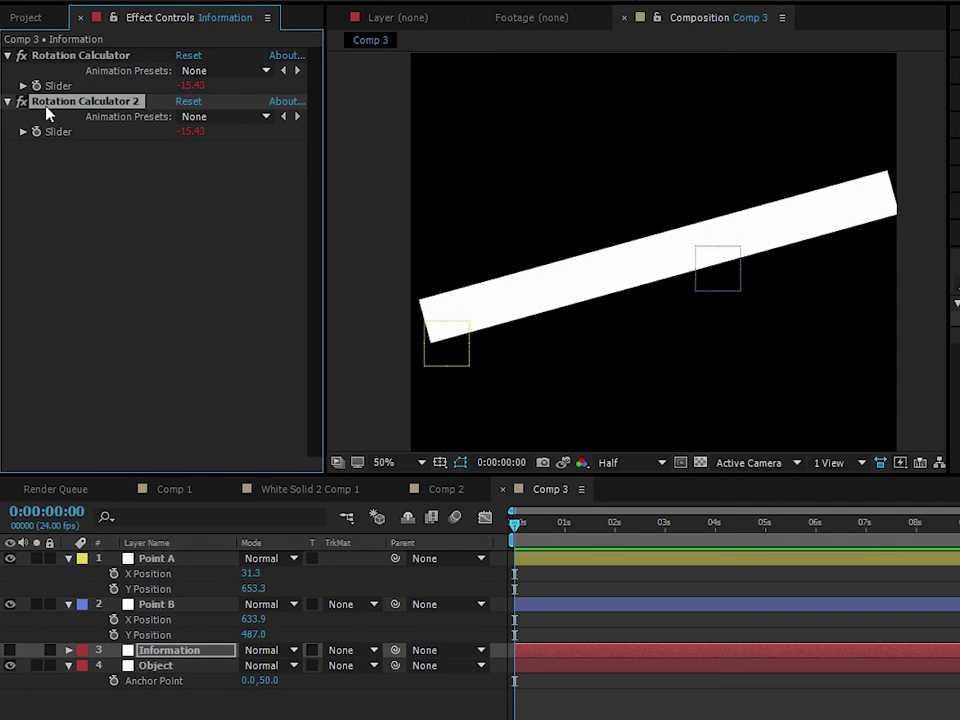
click(133, 103)
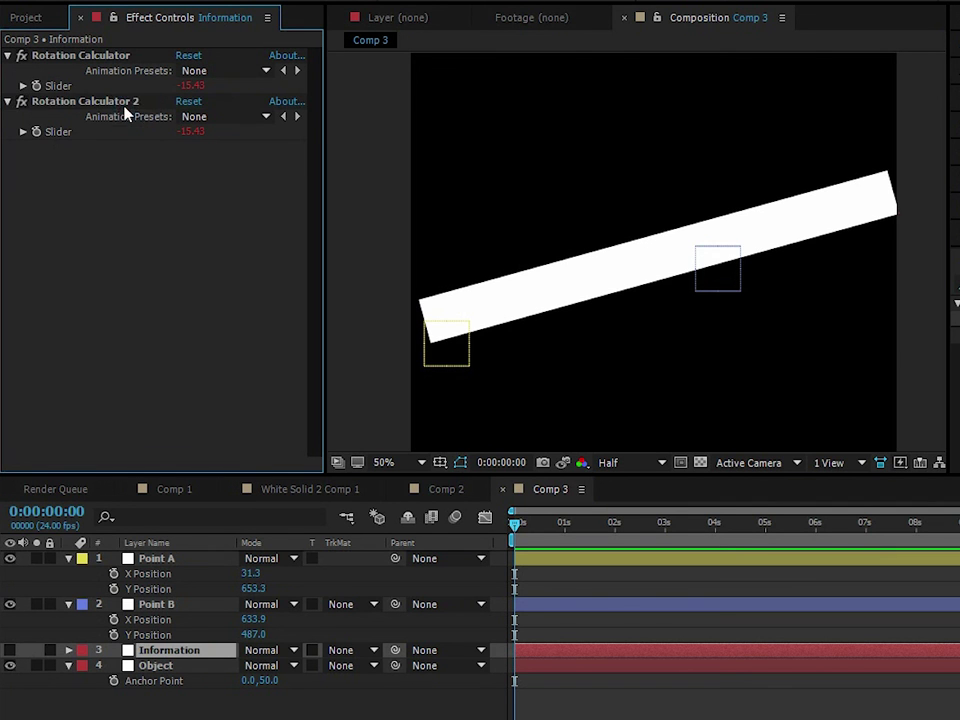
click(121, 99)
key(Return)
text(Scale)
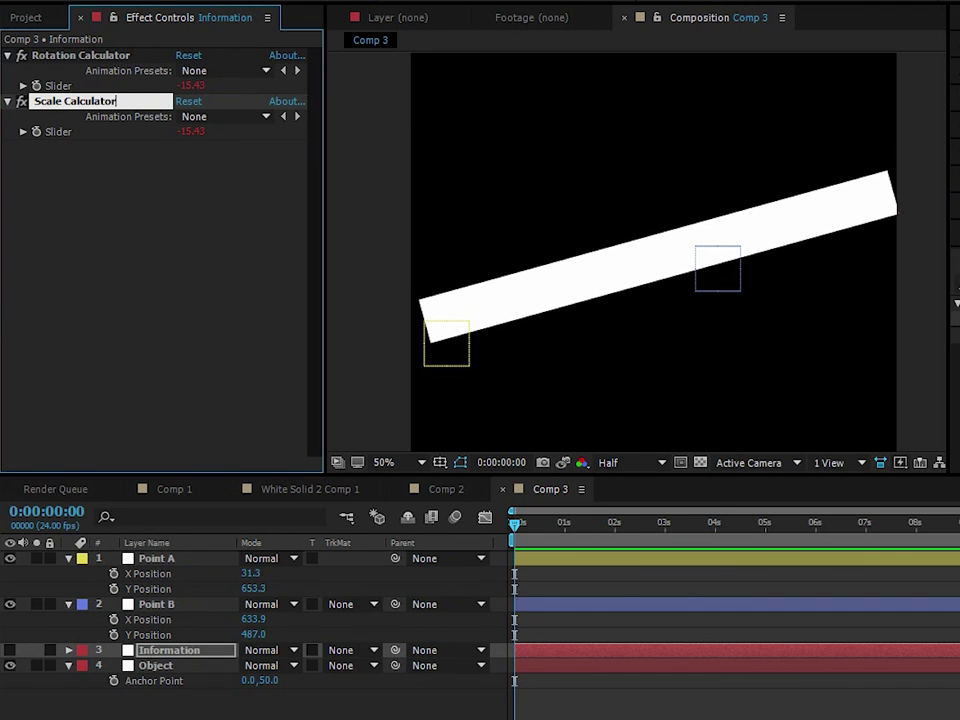
text( Calculator)
click(122, 206)
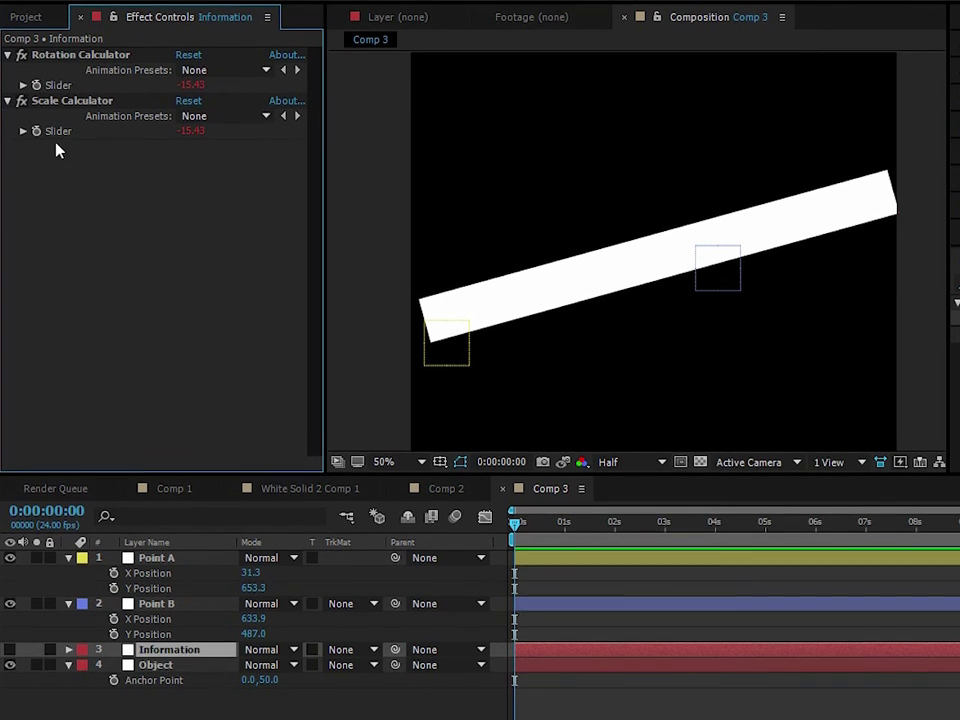
Reveal the Scale Calculator's Slider expression under the Information layer and enlarge its expression field.
click(52, 132)
key(e)
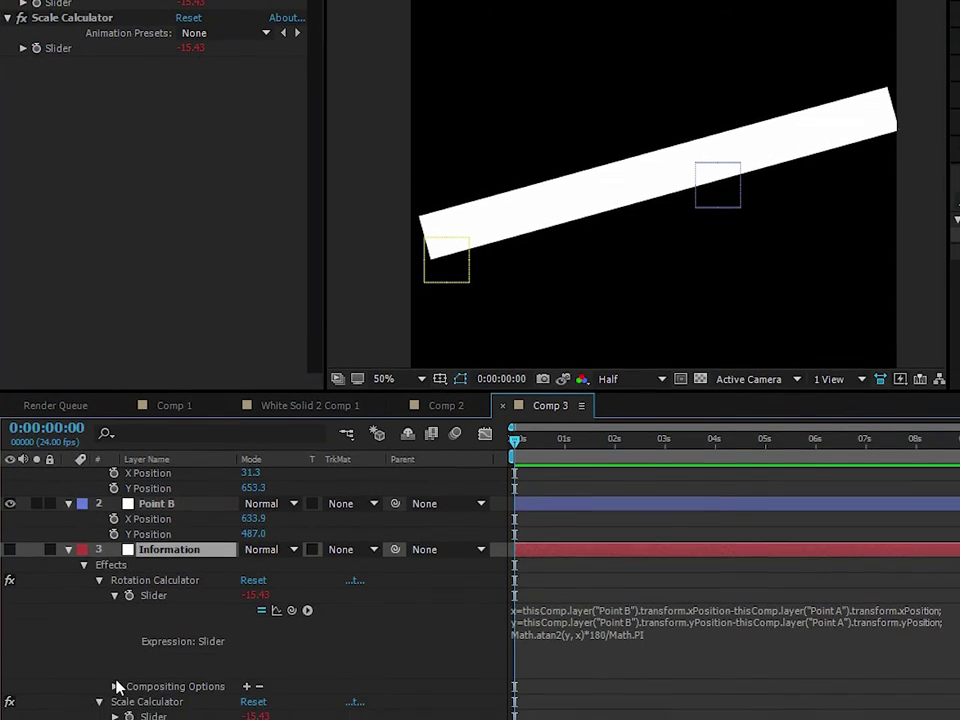
click(97, 637)
alt+click(120, 637)
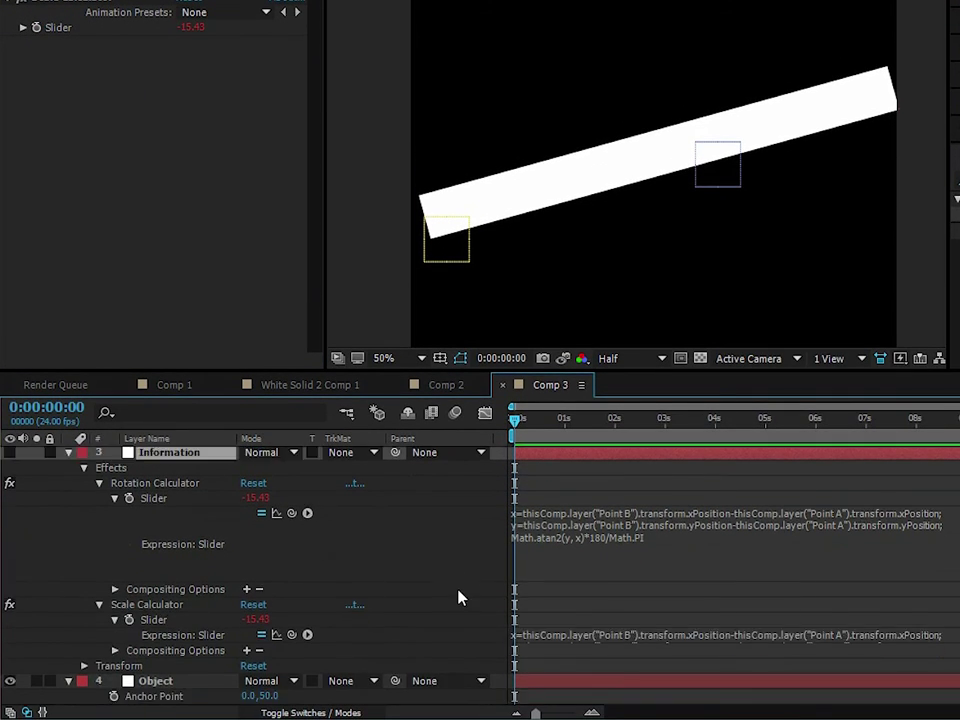
click(583, 637)
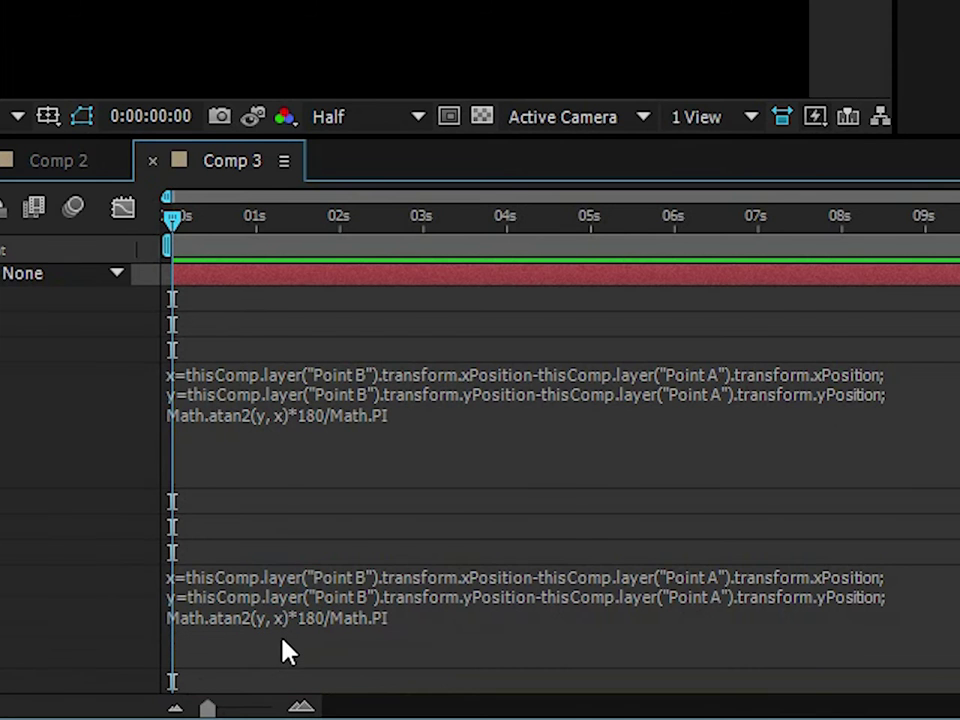
Delete the Math.atan2(y, x)*180/Math.PI line from the Scale Calculator's Slider expression.
scroll(583, 681, down, 1)
click(667, 619)
drag(427, 547, 172, 545)
key(BackSpace)
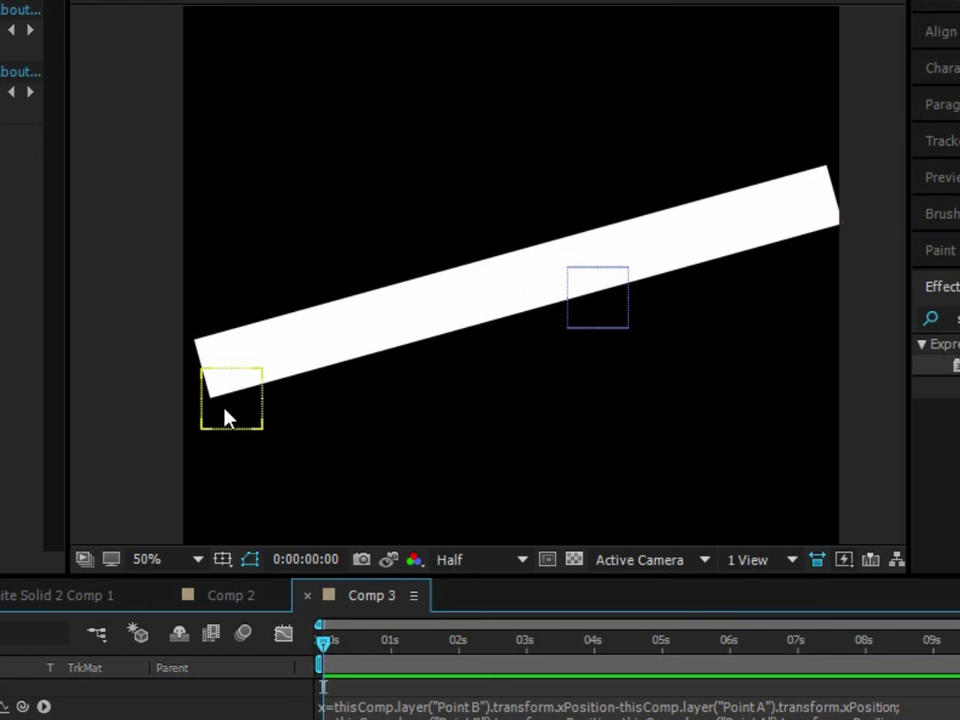
Move Point A down and to the right, and add the line Math.sqrt(x*x+y*y) to the Scale Calculator's Slider expression.
drag(226, 418, 311, 467)
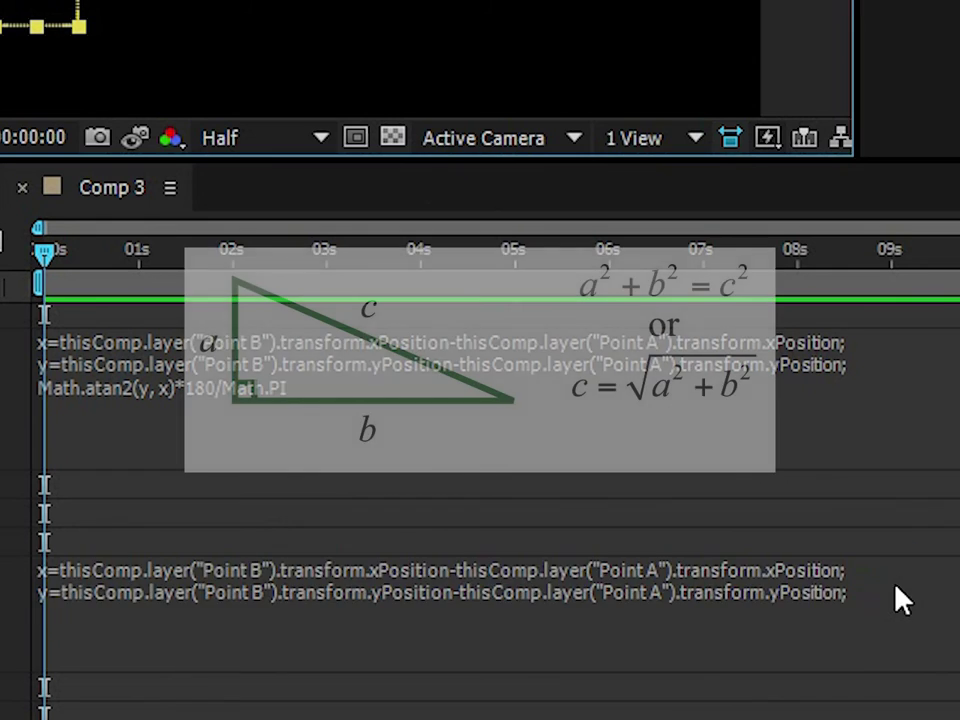
click(899, 596)
key(Return)
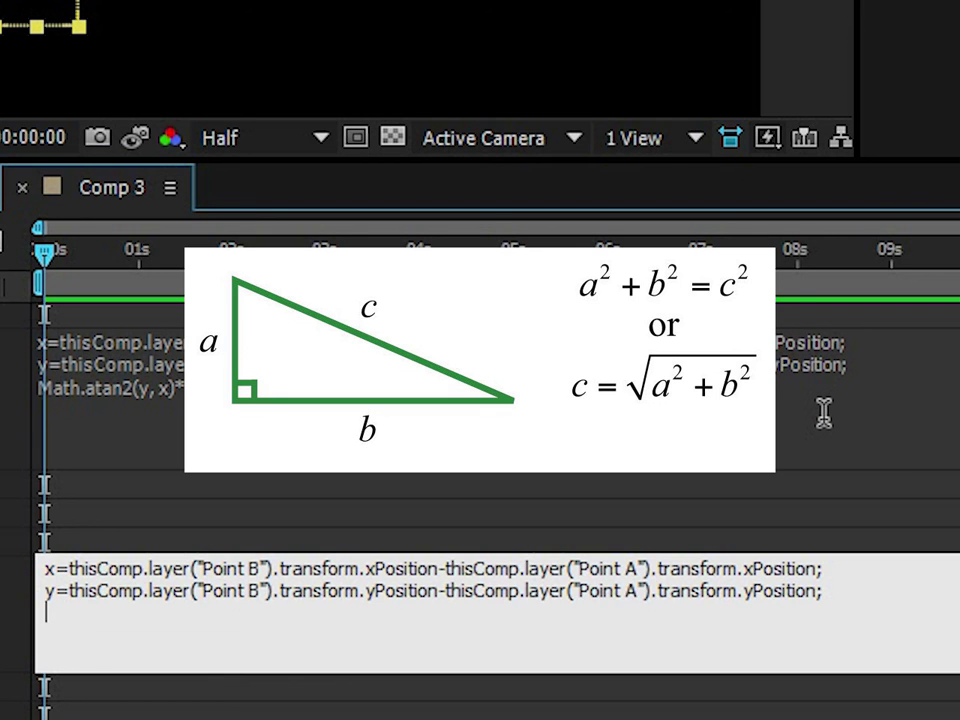
text(M)
text(Math.s)
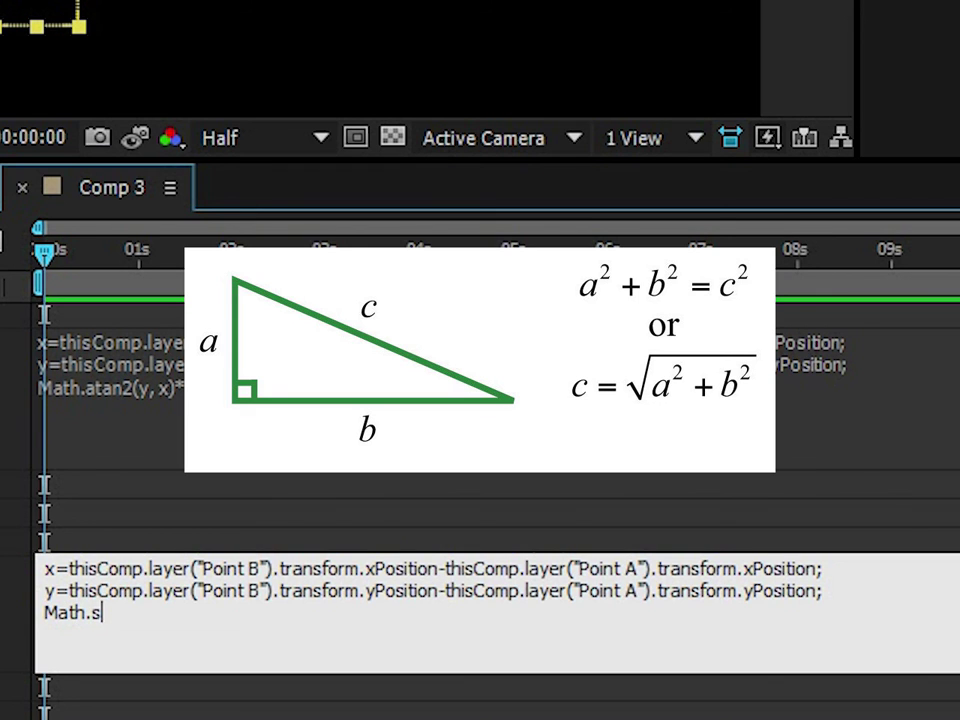
text(qrt())
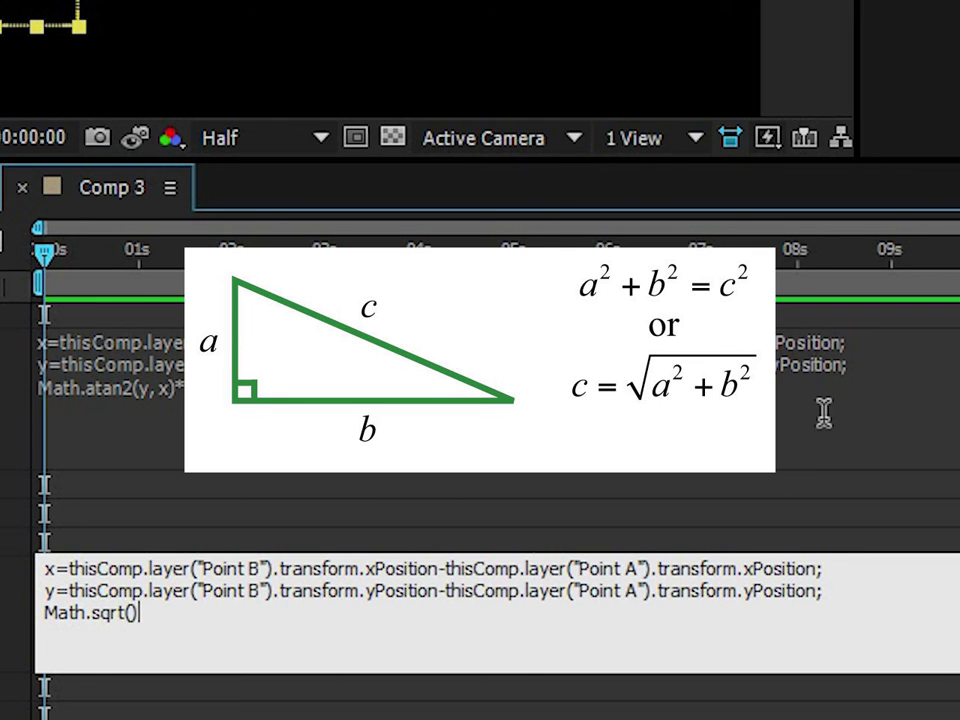
text(x*x)
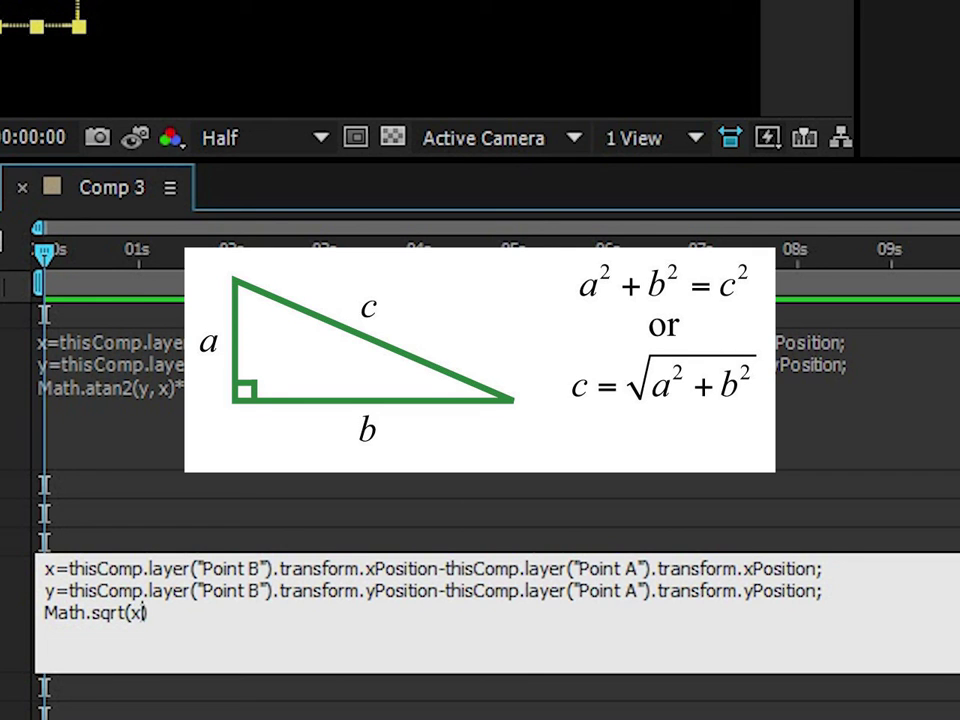
text(+)
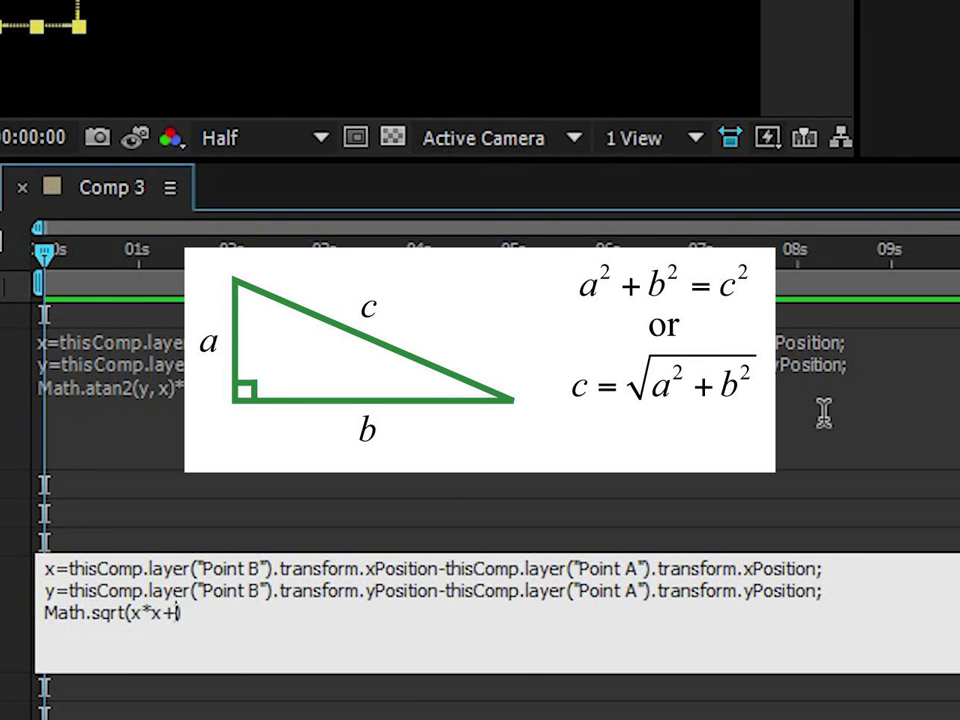
text(y*y)
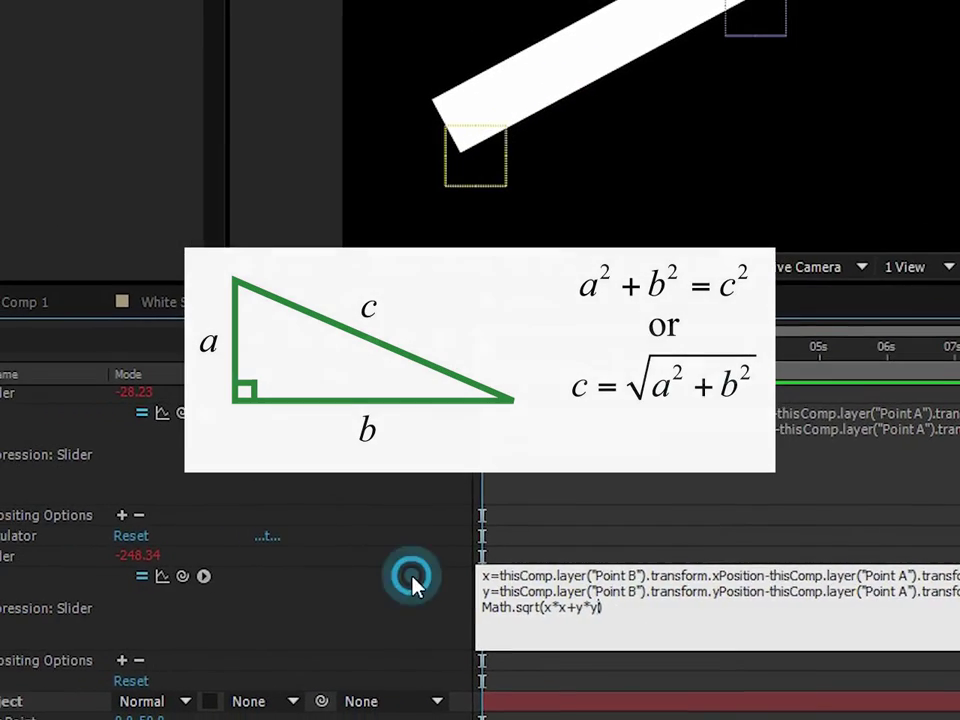
click(412, 578)
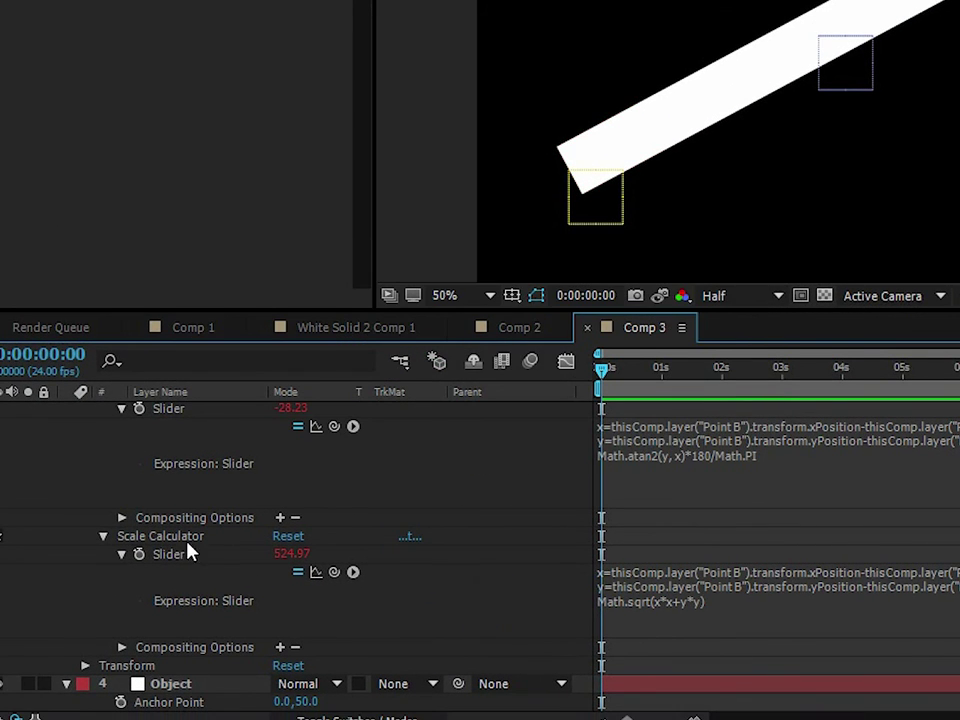
Link the Object layer's Scale to the Scale Calculator's Slider with an expression and move Point B close to Point A.
click(190, 684)
key(Return)
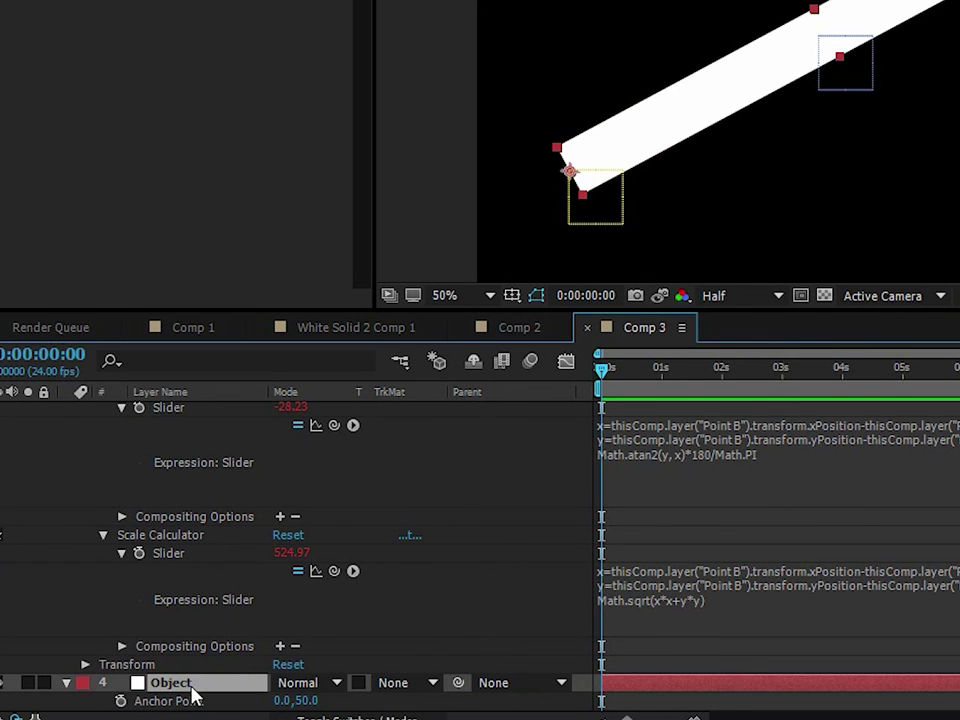
key(s)
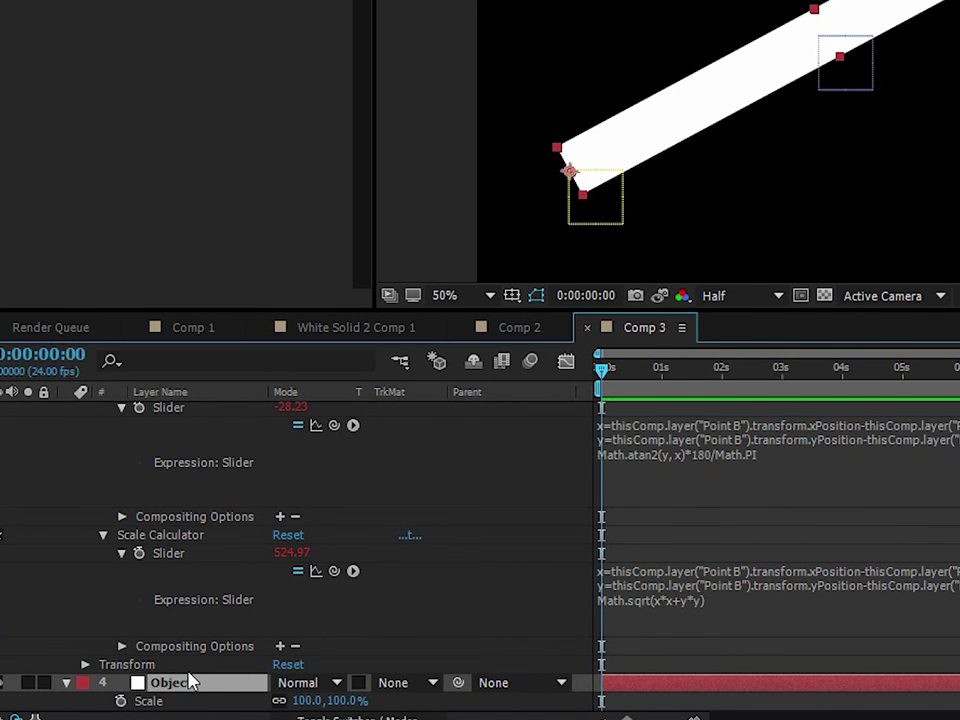
alt+click(120, 701)
drag(335, 700, 171, 542)
click(485, 583)
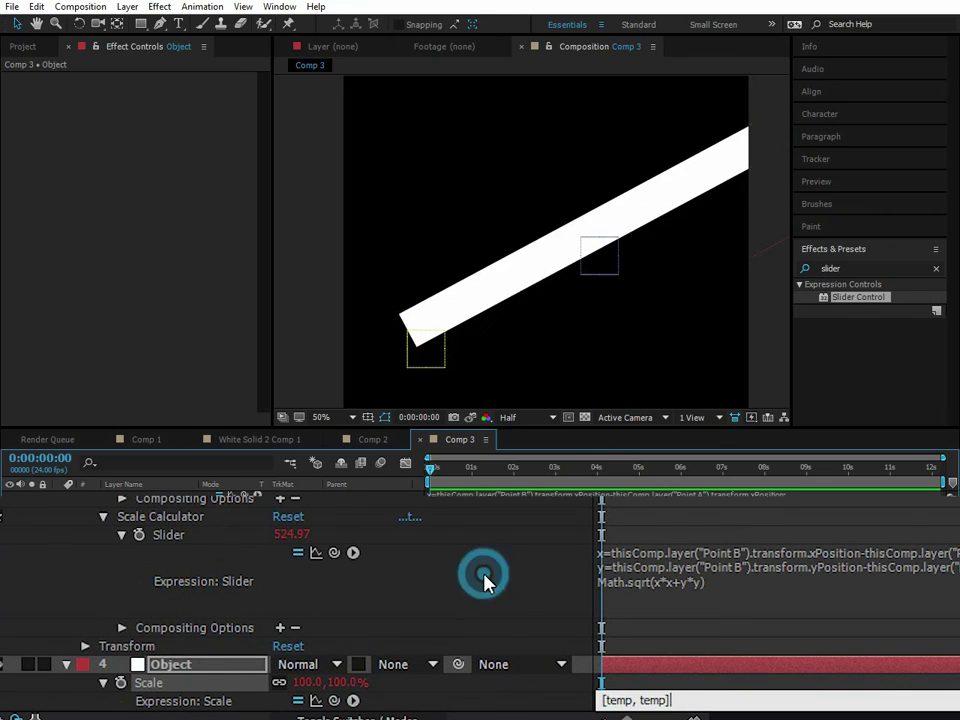
drag(598, 261, 448, 337)
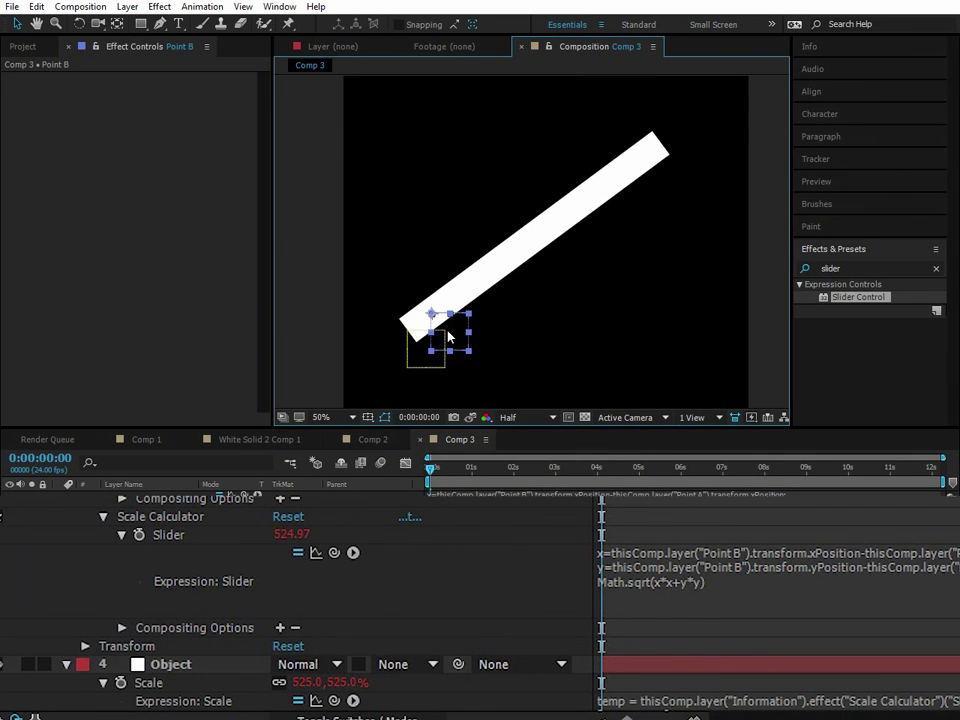
Check the Object solid's width in its Solid Settings and extend the Scale Calculator expression's last line to Math.sqrt(x*x+y*y)/1080*100.
click(756, 594)
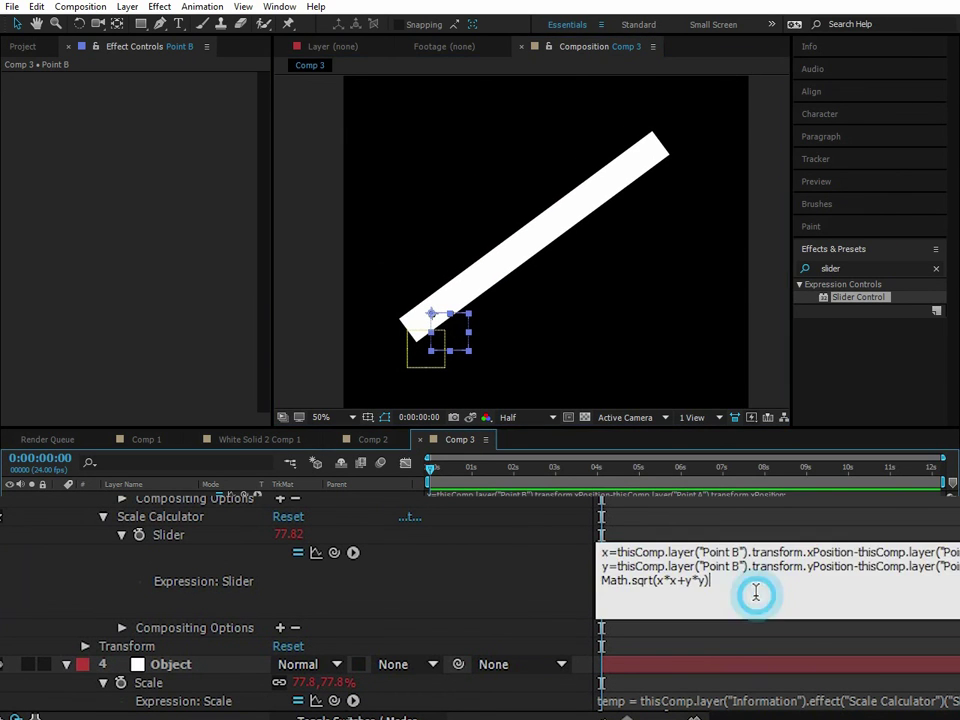
click(195, 708)
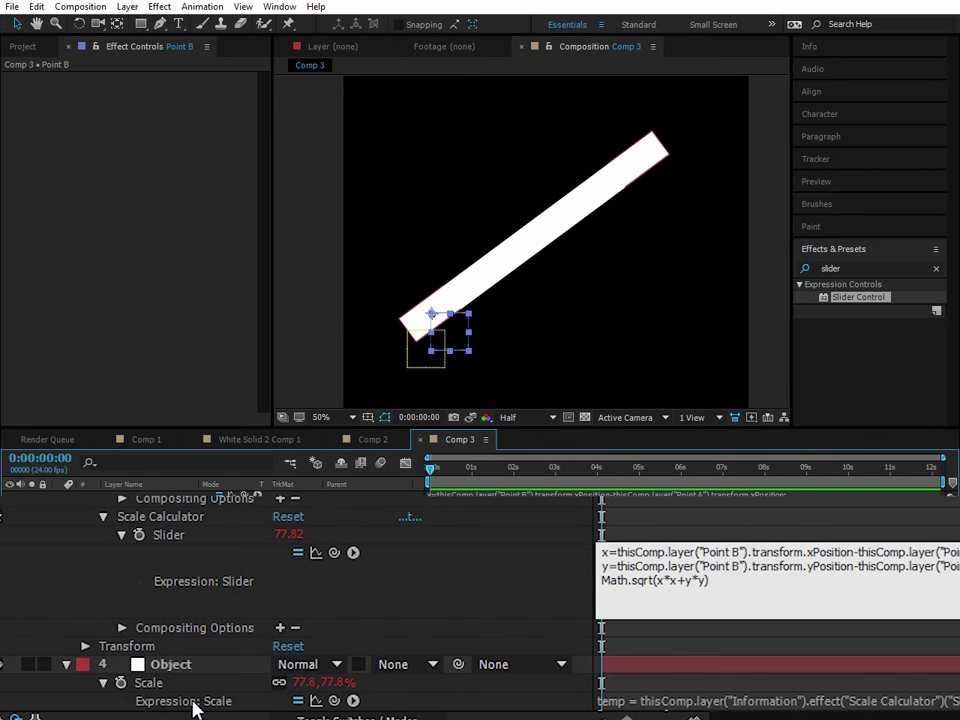
click(193, 668)
click(127, 6)
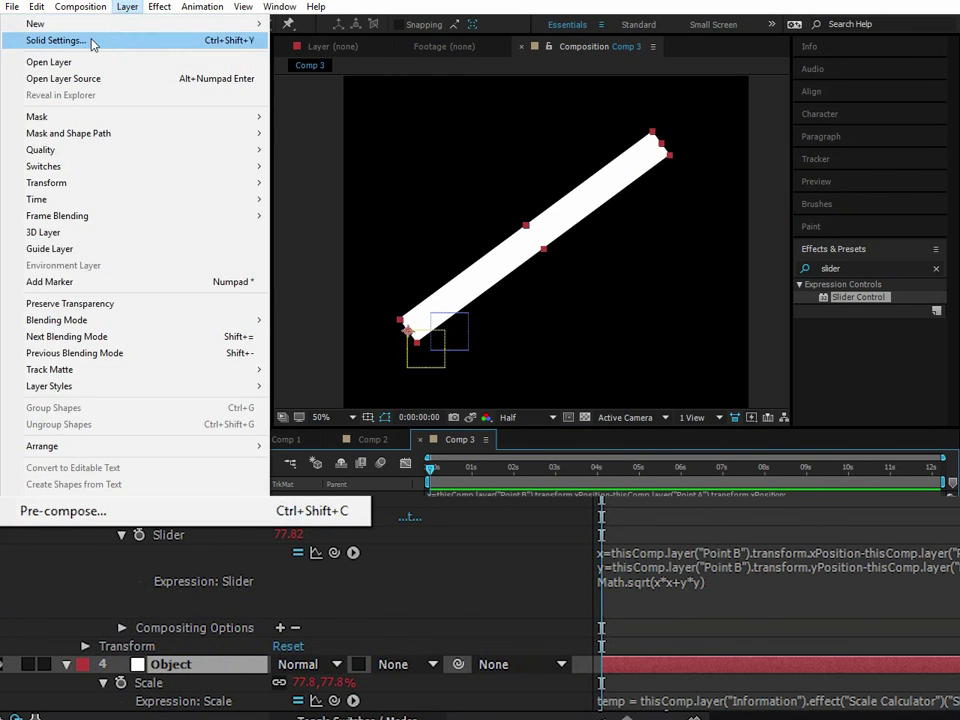
click(90, 40)
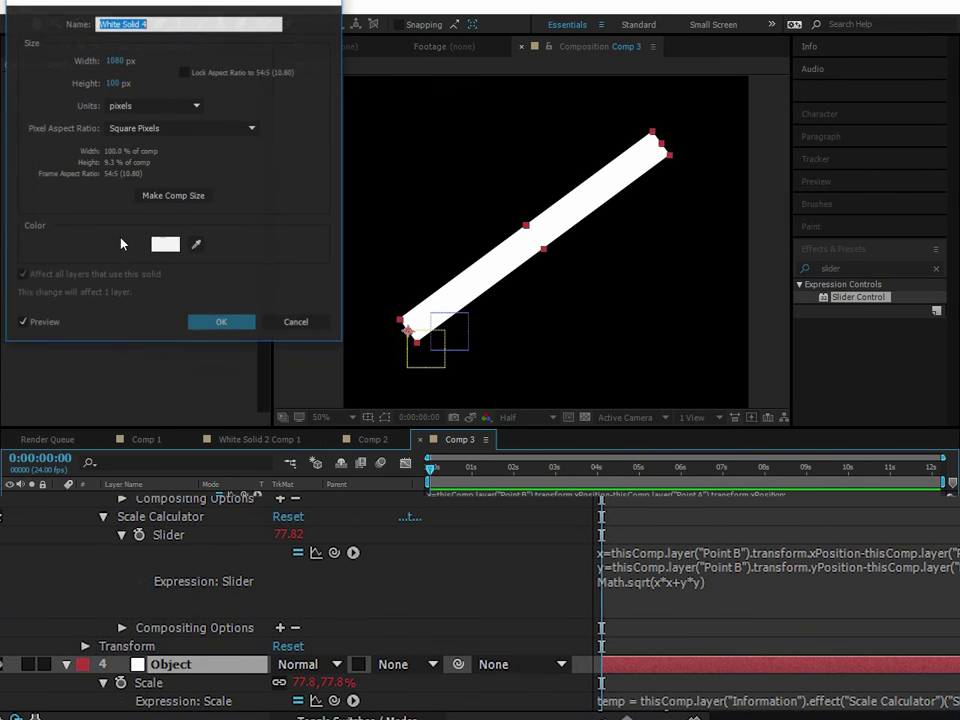
click(120, 60)
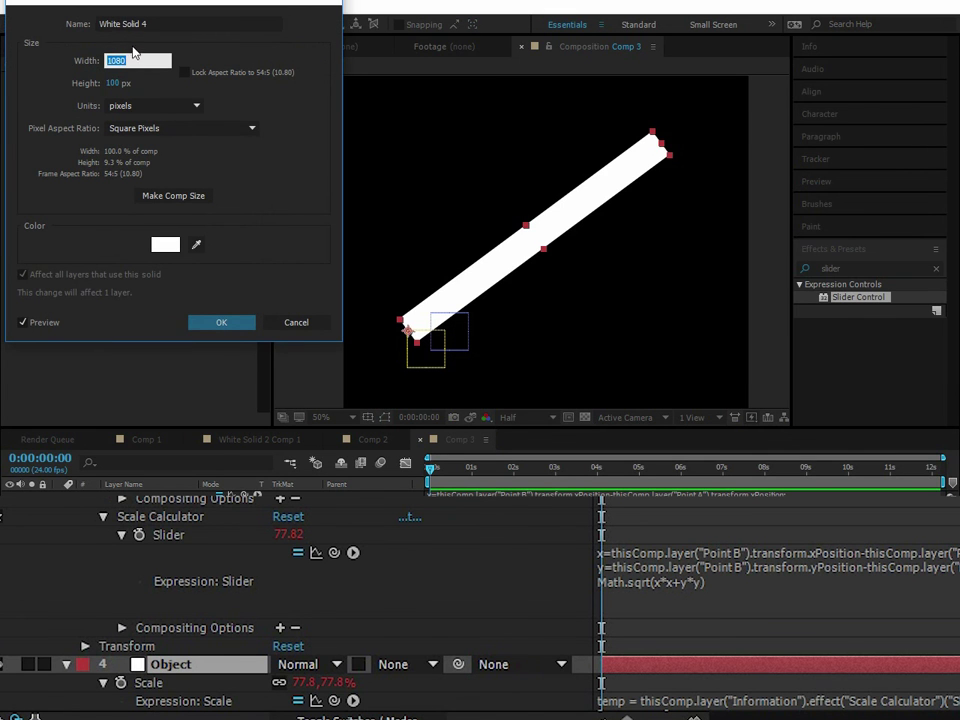
click(240, 322)
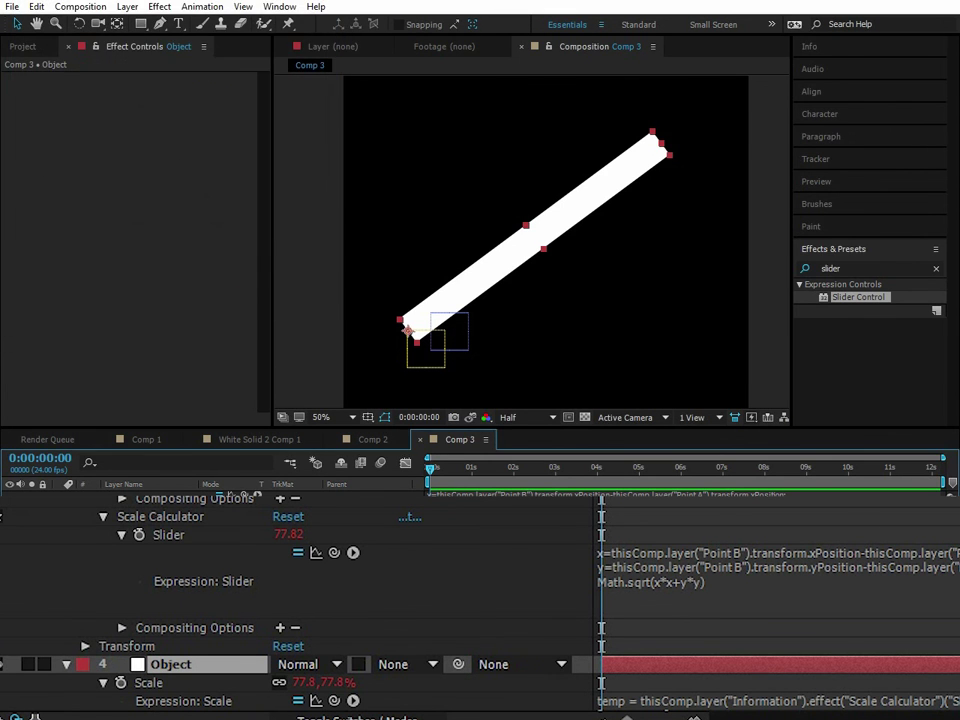
click(824, 572)
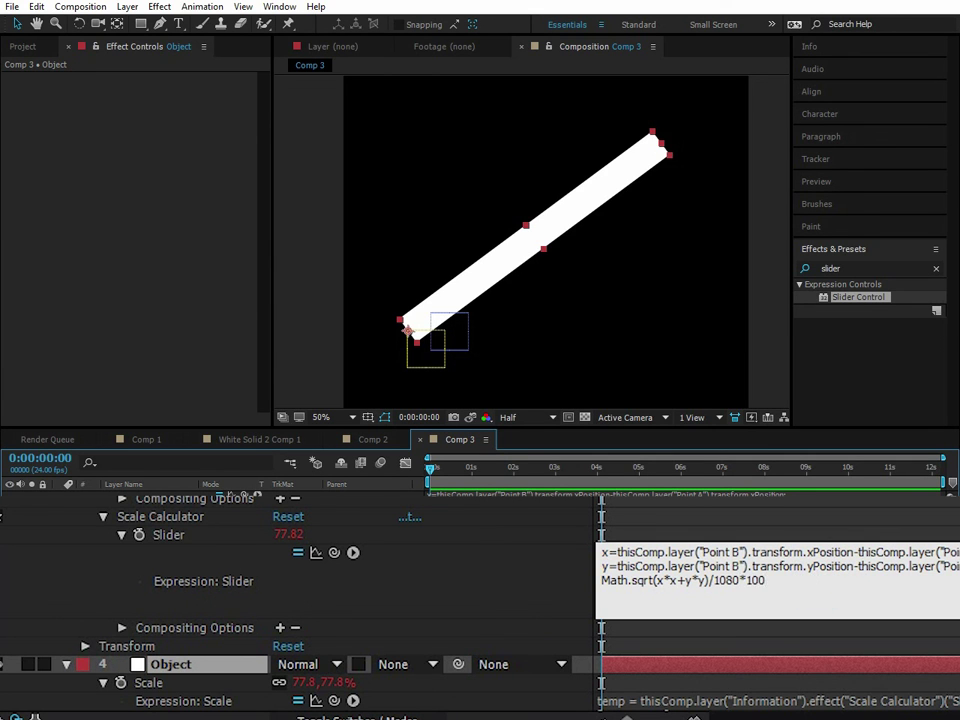
click(553, 551)
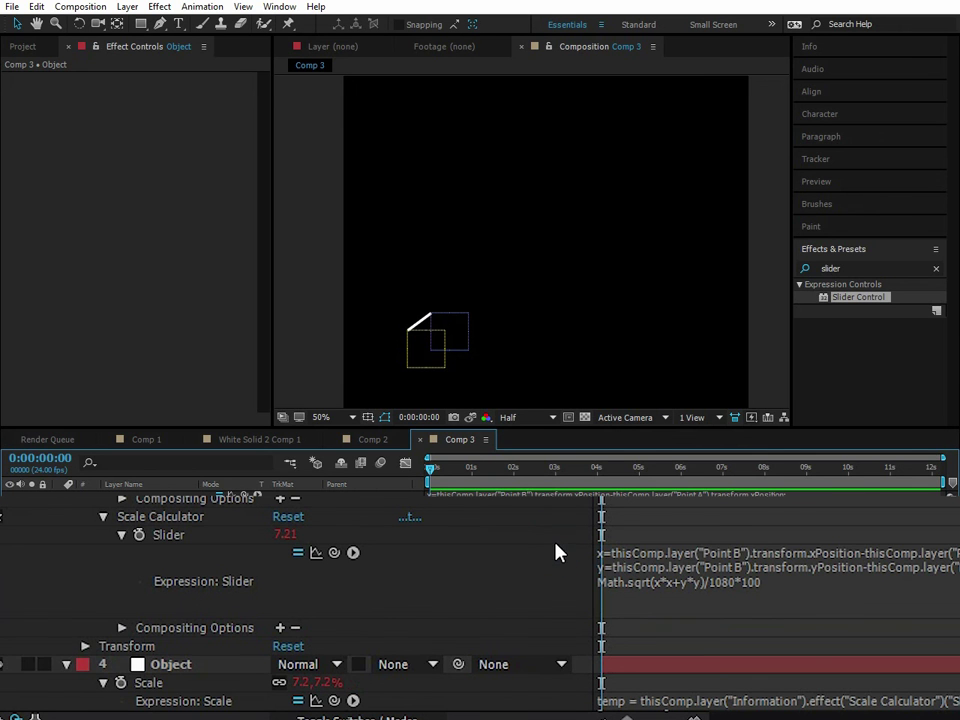
Test the Object's stretching by moving Point B up and right, Point A to the right, and Point B back to the left.
drag(456, 318, 654, 187)
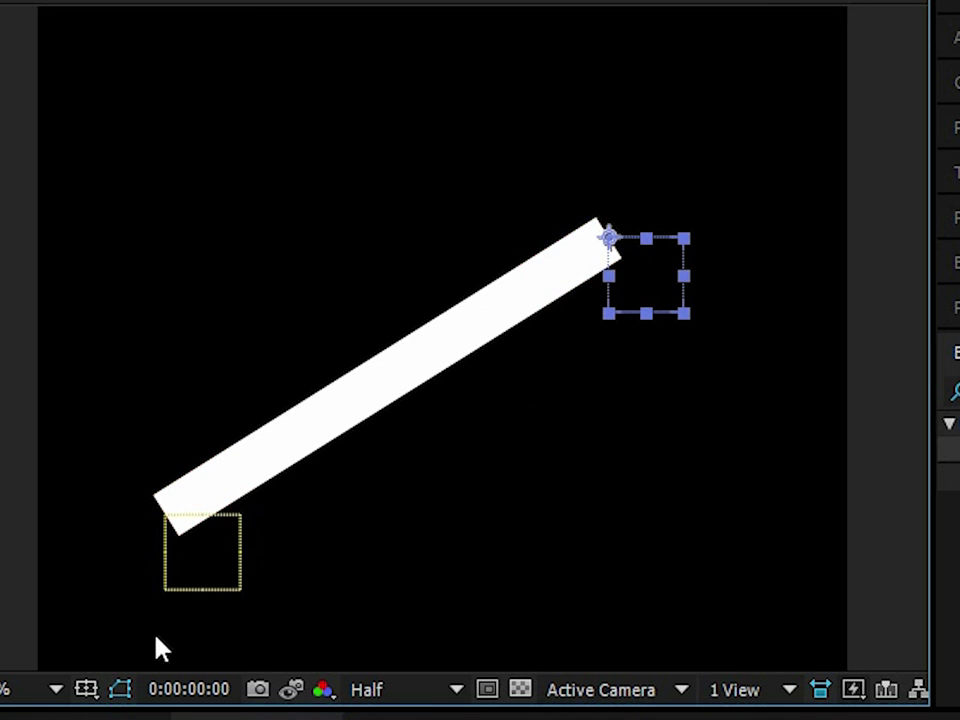
drag(205, 545, 538, 574)
drag(643, 274, 231, 327)
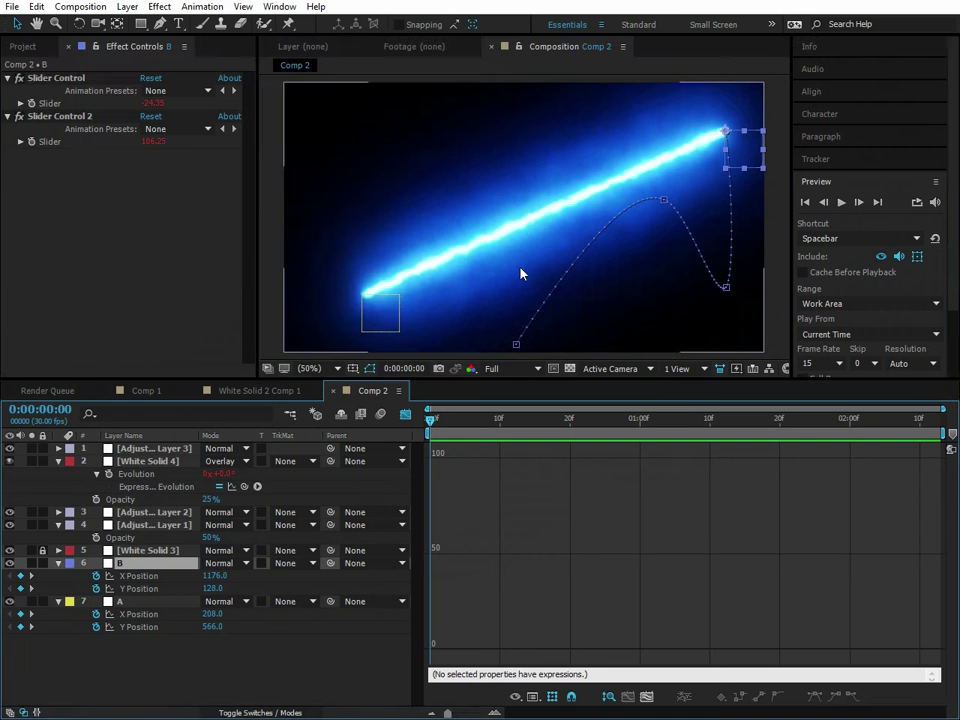
Preview the blue lightning beam animation of Comp 2 in an enlarged composition view.
key(grave)
key(space)
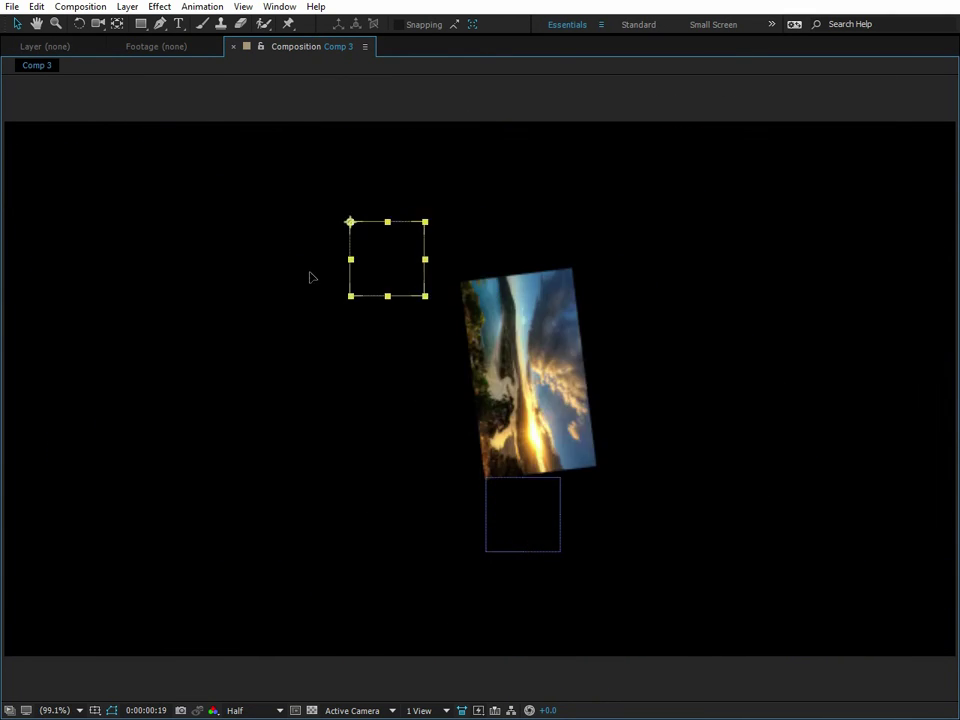
Stretch the landscape photo in Comp 3 by moving Point B to the lower right and Point A to the left edge.
click(538, 501)
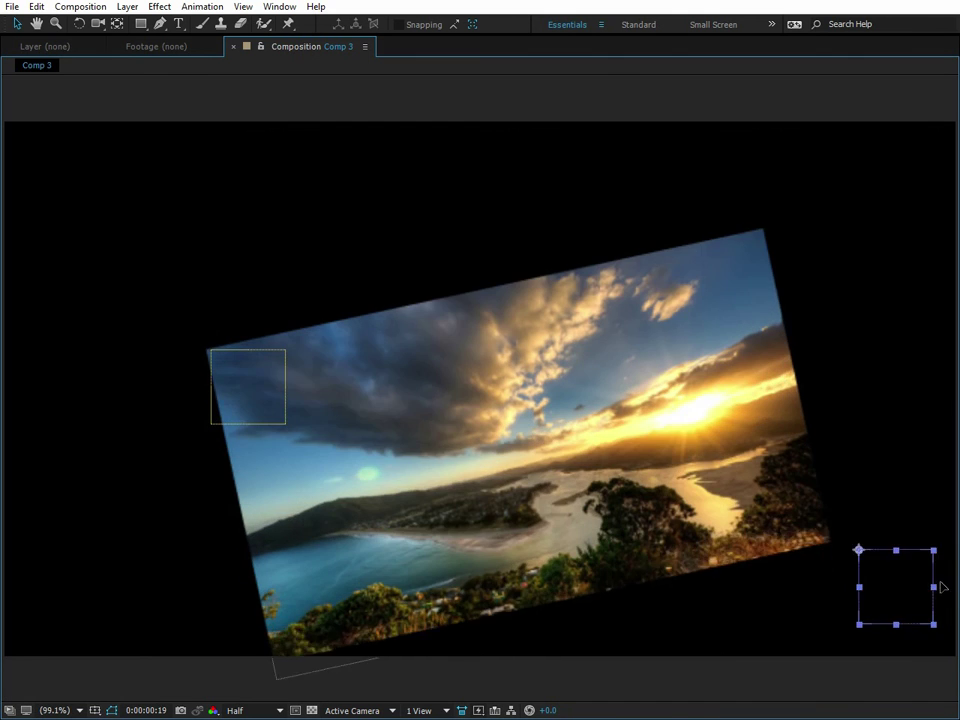
click(264, 381)
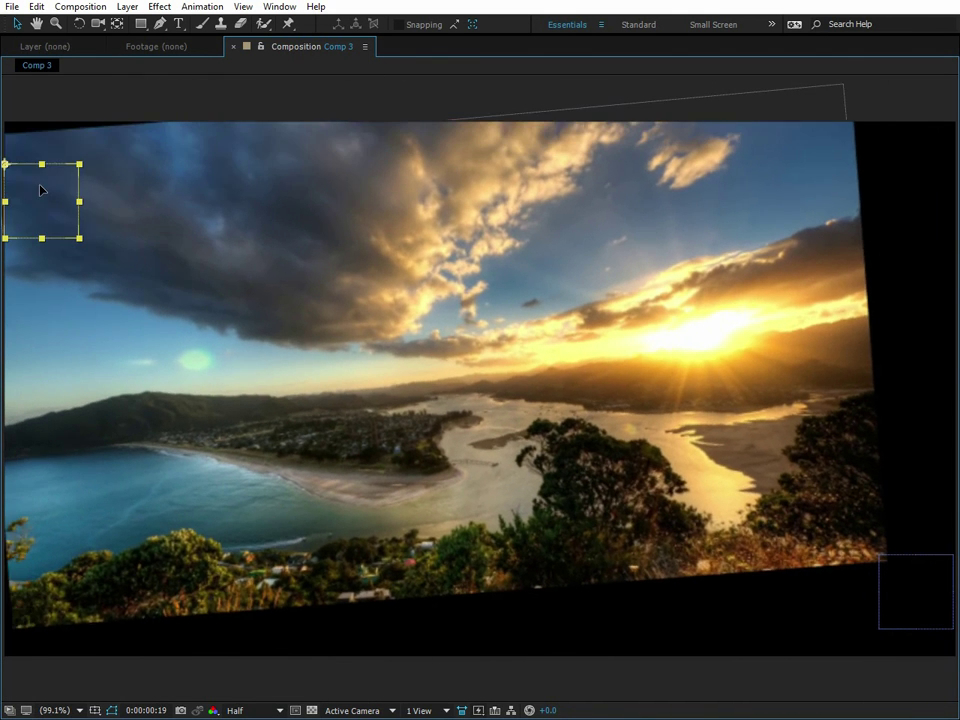